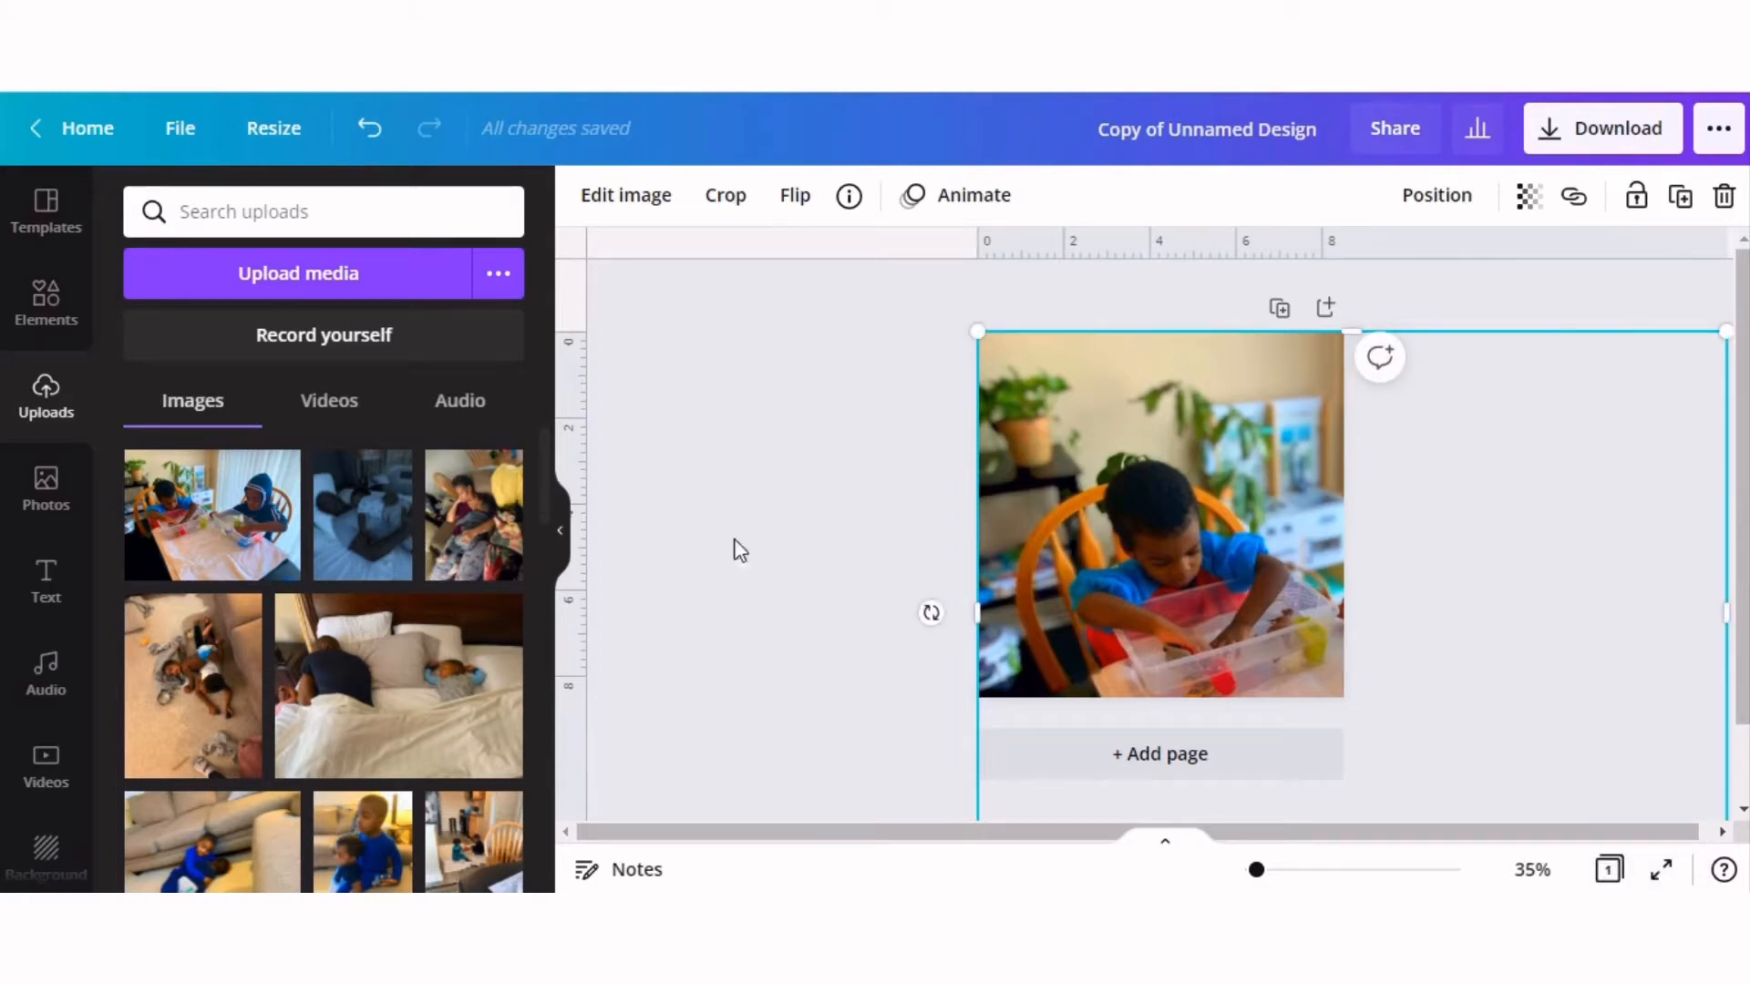
- Copy the photo from the first page, add a second page, and paste the photo onto it as its background
{"action": "right_click", "coordinate": [1145, 533]}
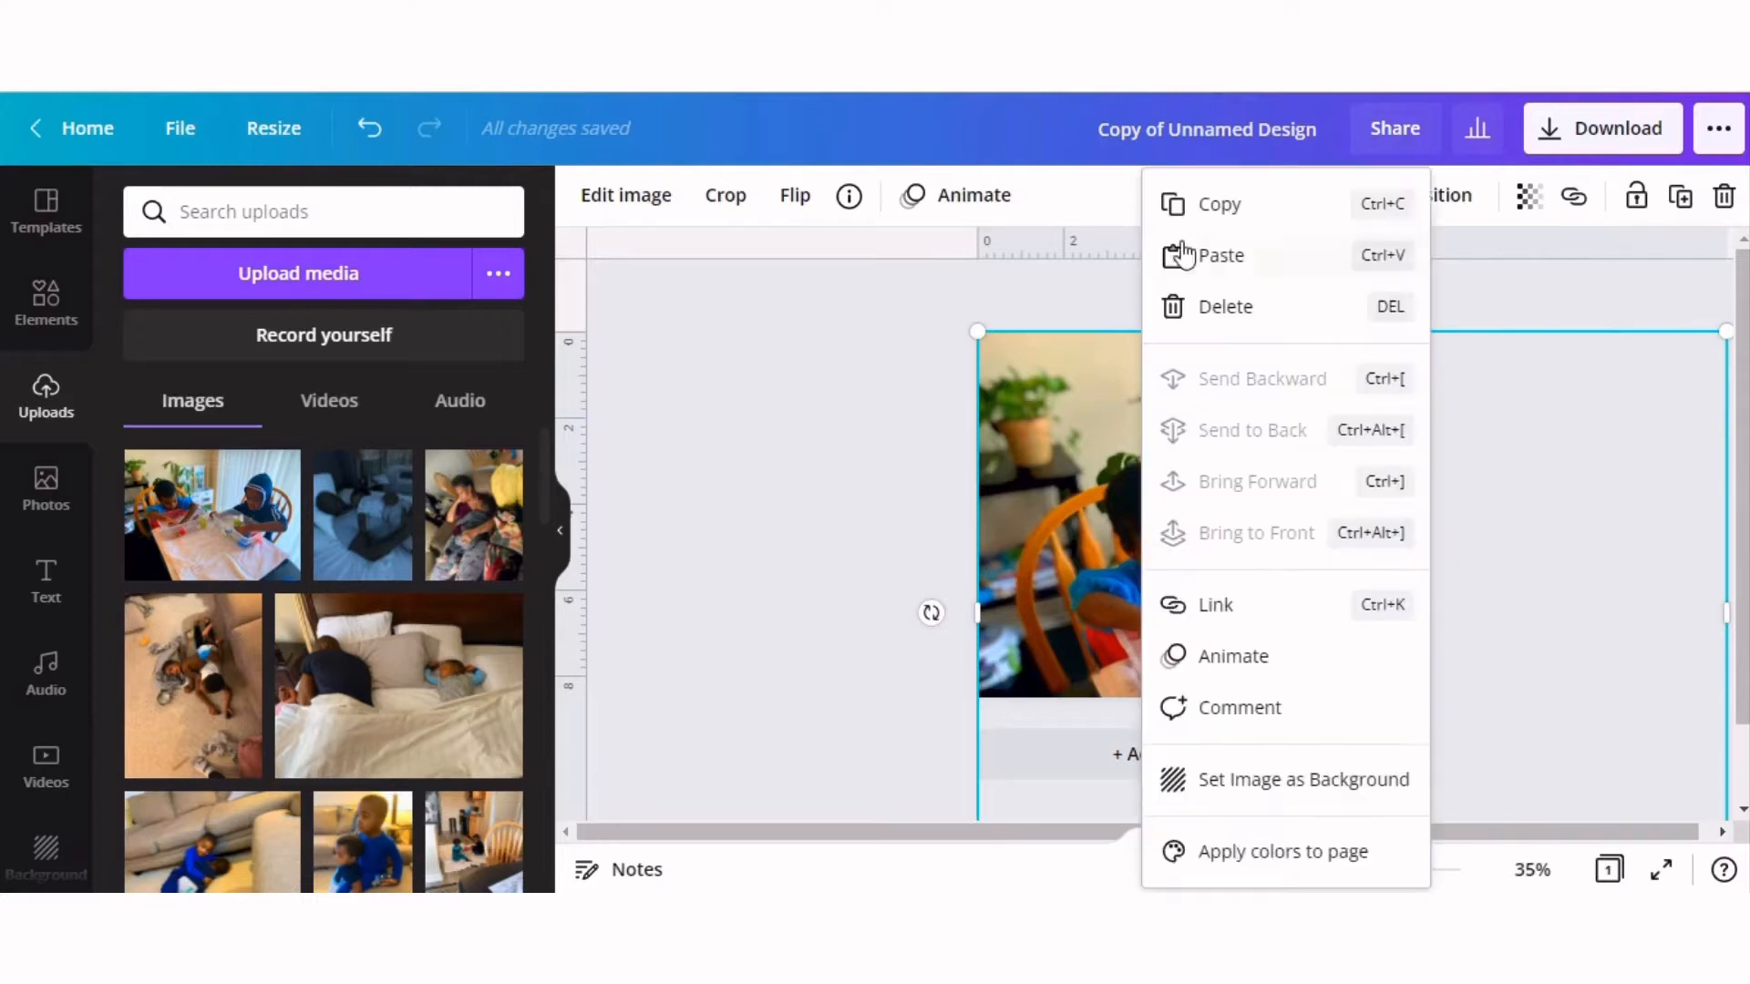
{"action": "left_click", "coordinate": [1216, 220]}
{"action": "left_click", "coordinate": [835, 555]}
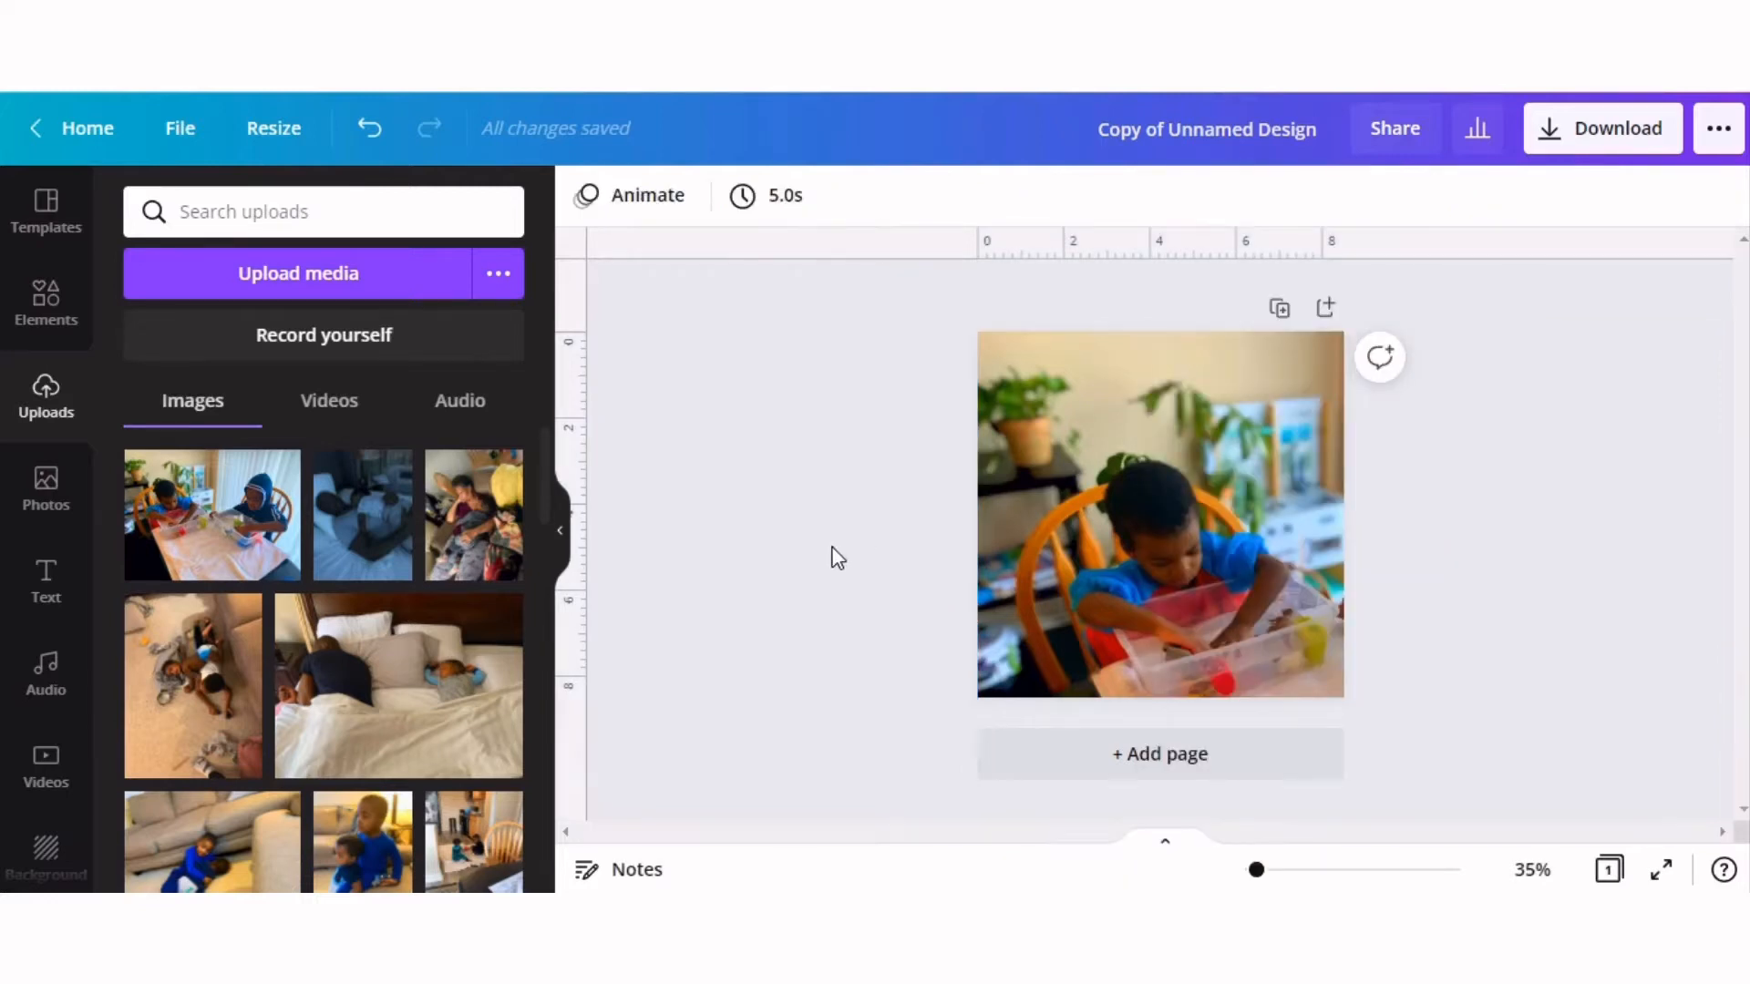
{"action": "left_click", "coordinate": [1129, 756]}
{"action": "right_click", "coordinate": [1103, 586]}
{"action": "left_click", "coordinate": [1183, 602]}
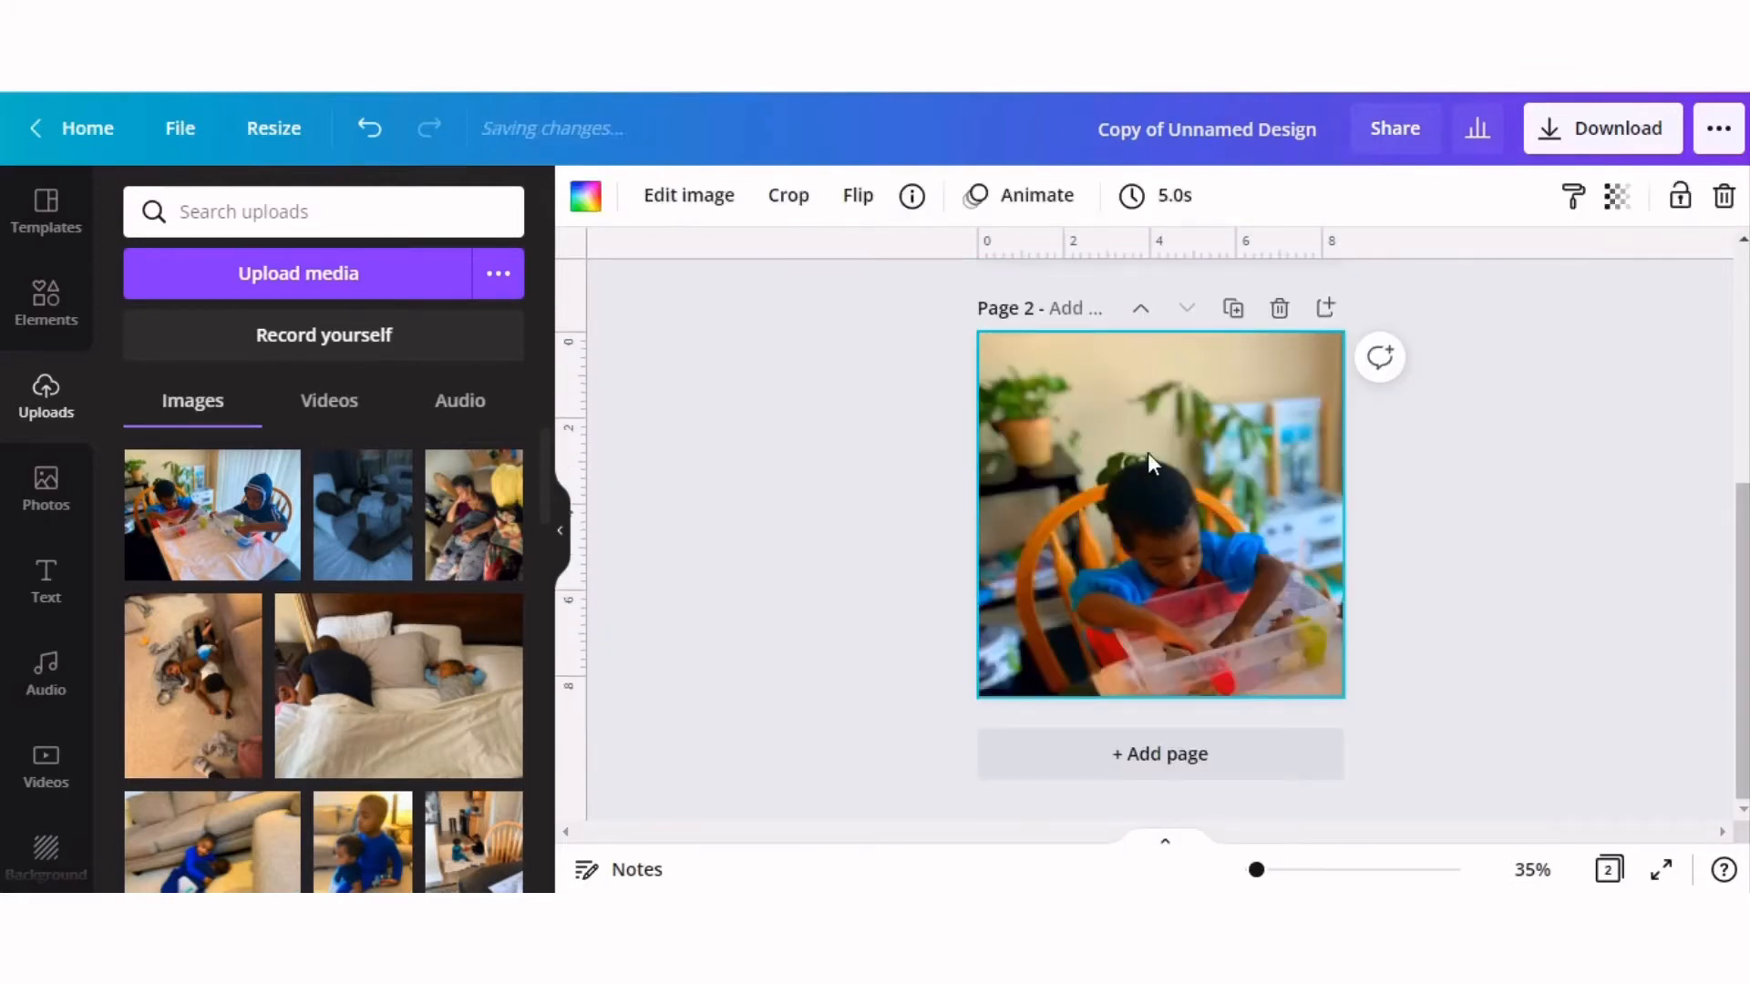
- Reposition the photo on page 2 so the hooded child fills the frame, and check both pages in grid view
{"action": "double_click", "coordinate": [1147, 453]}
{"action": "left_click_drag", "start_coordinate": [1059, 481], "coordinate": [845, 494]}
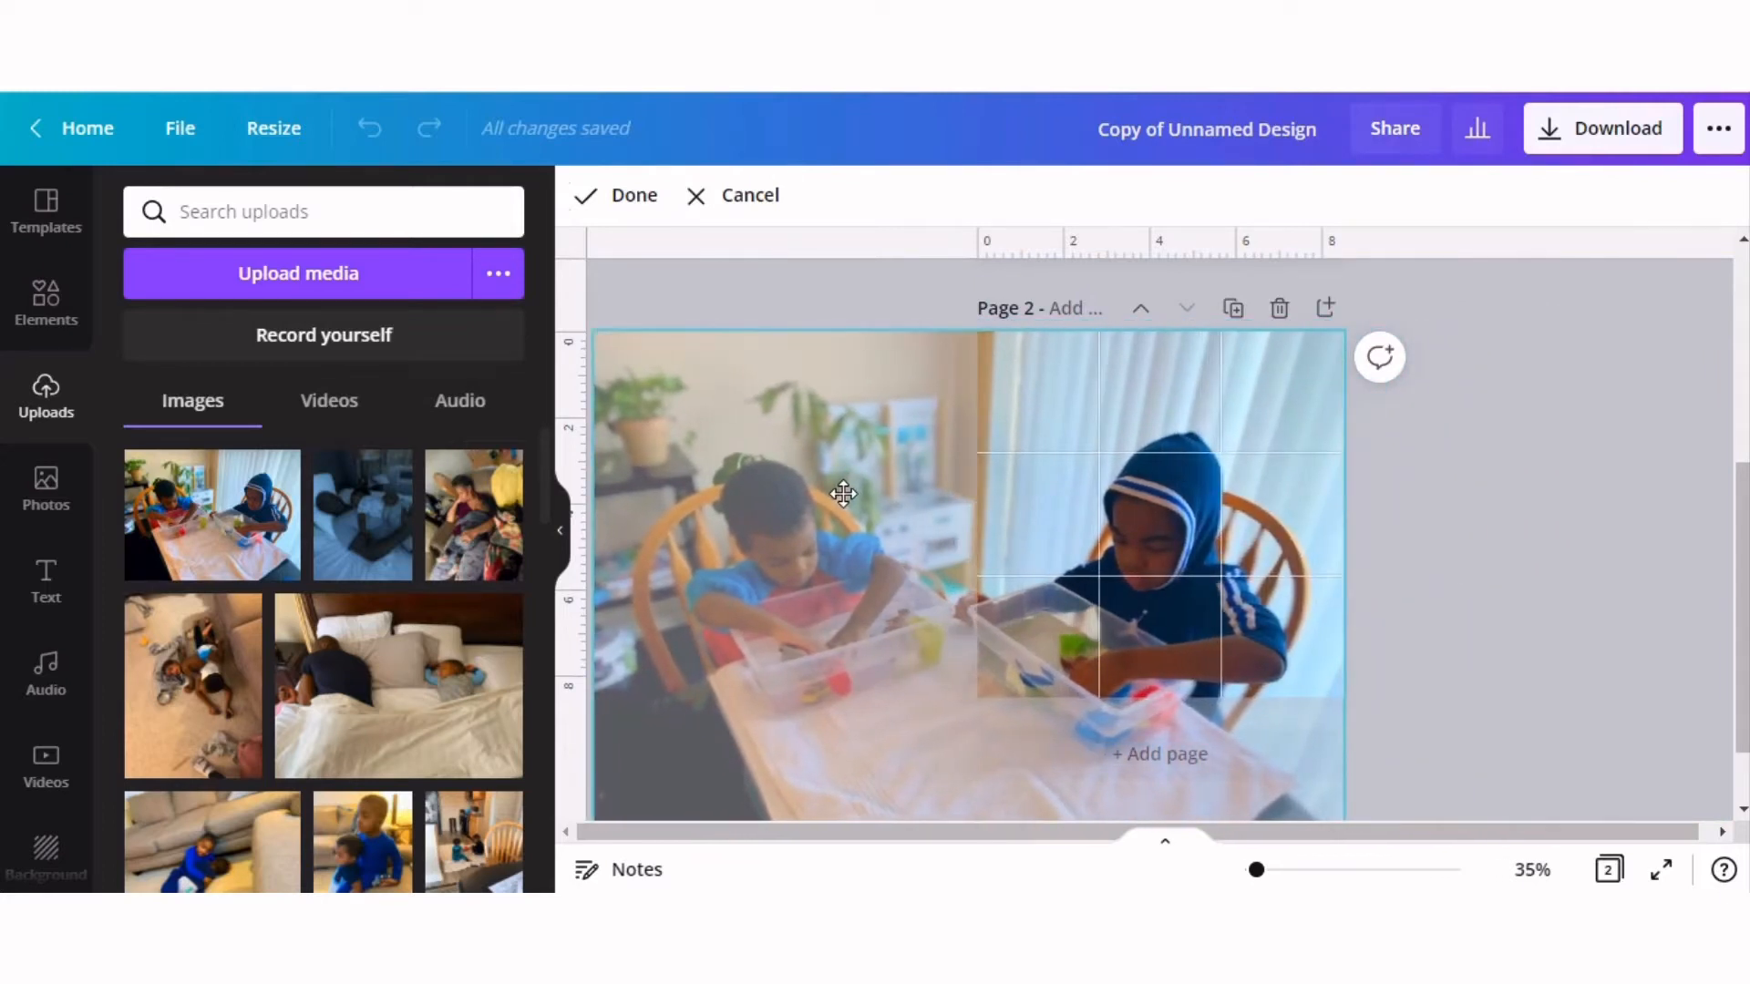
{"action": "left_click", "coordinate": [1574, 571]}
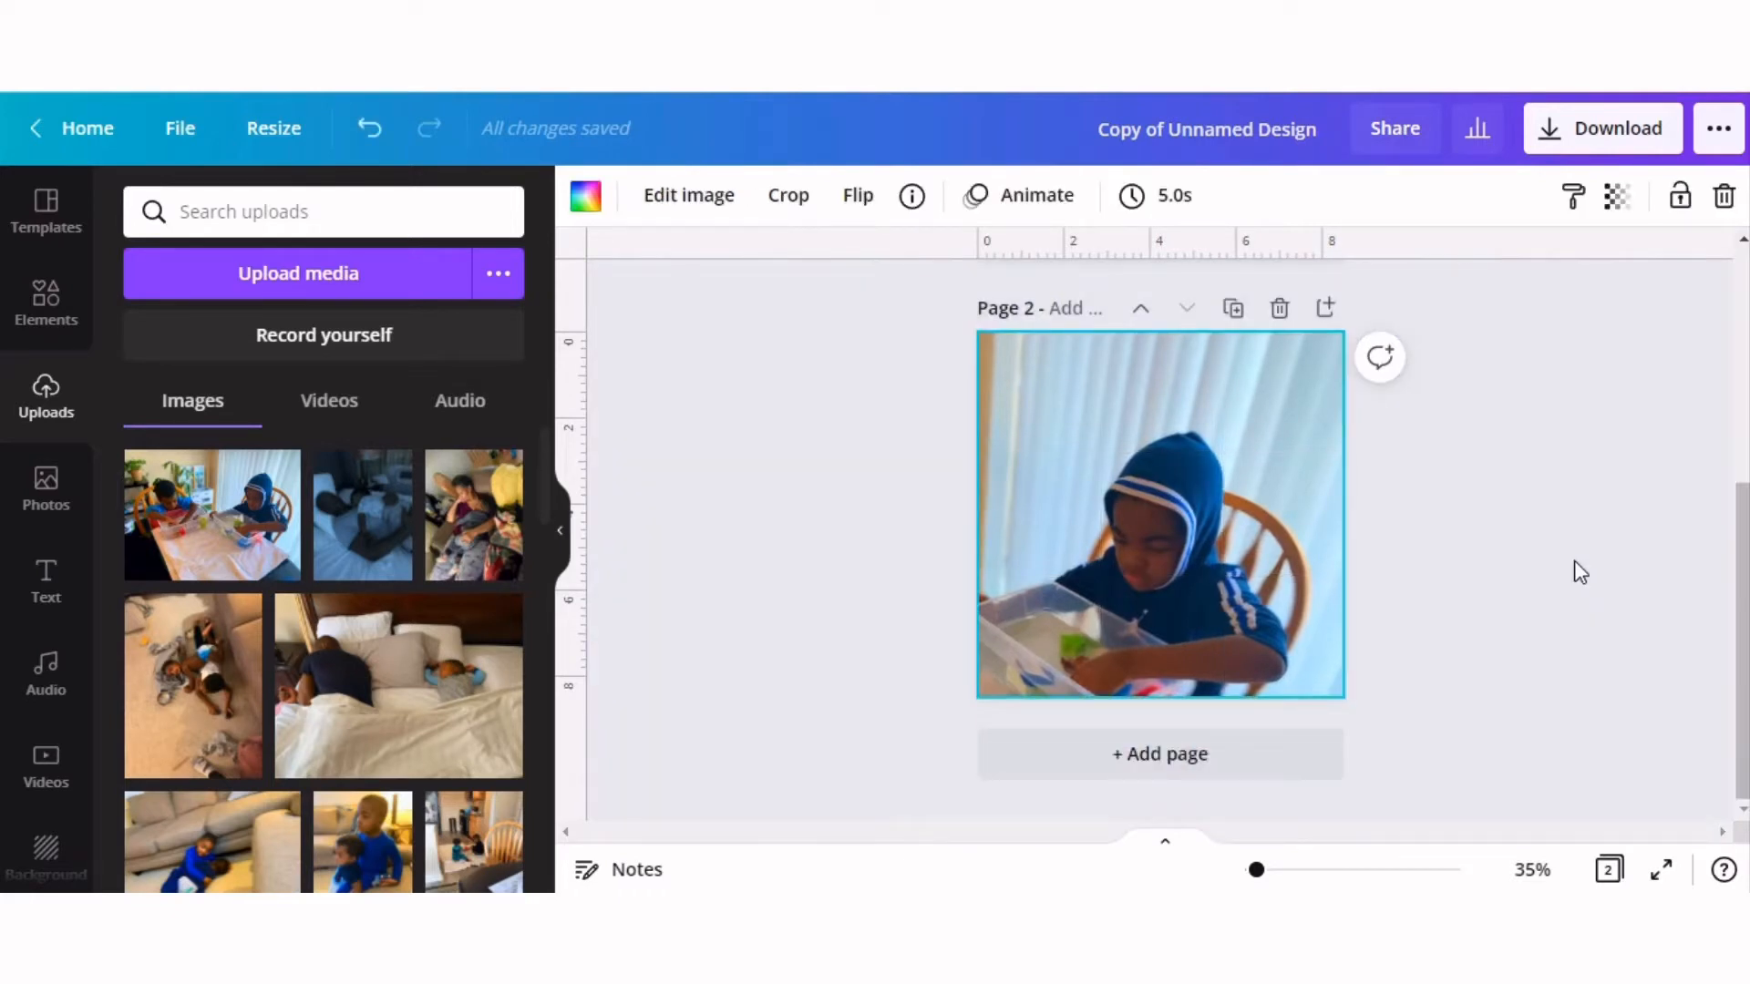
{"action": "left_click", "coordinate": [1608, 870]}
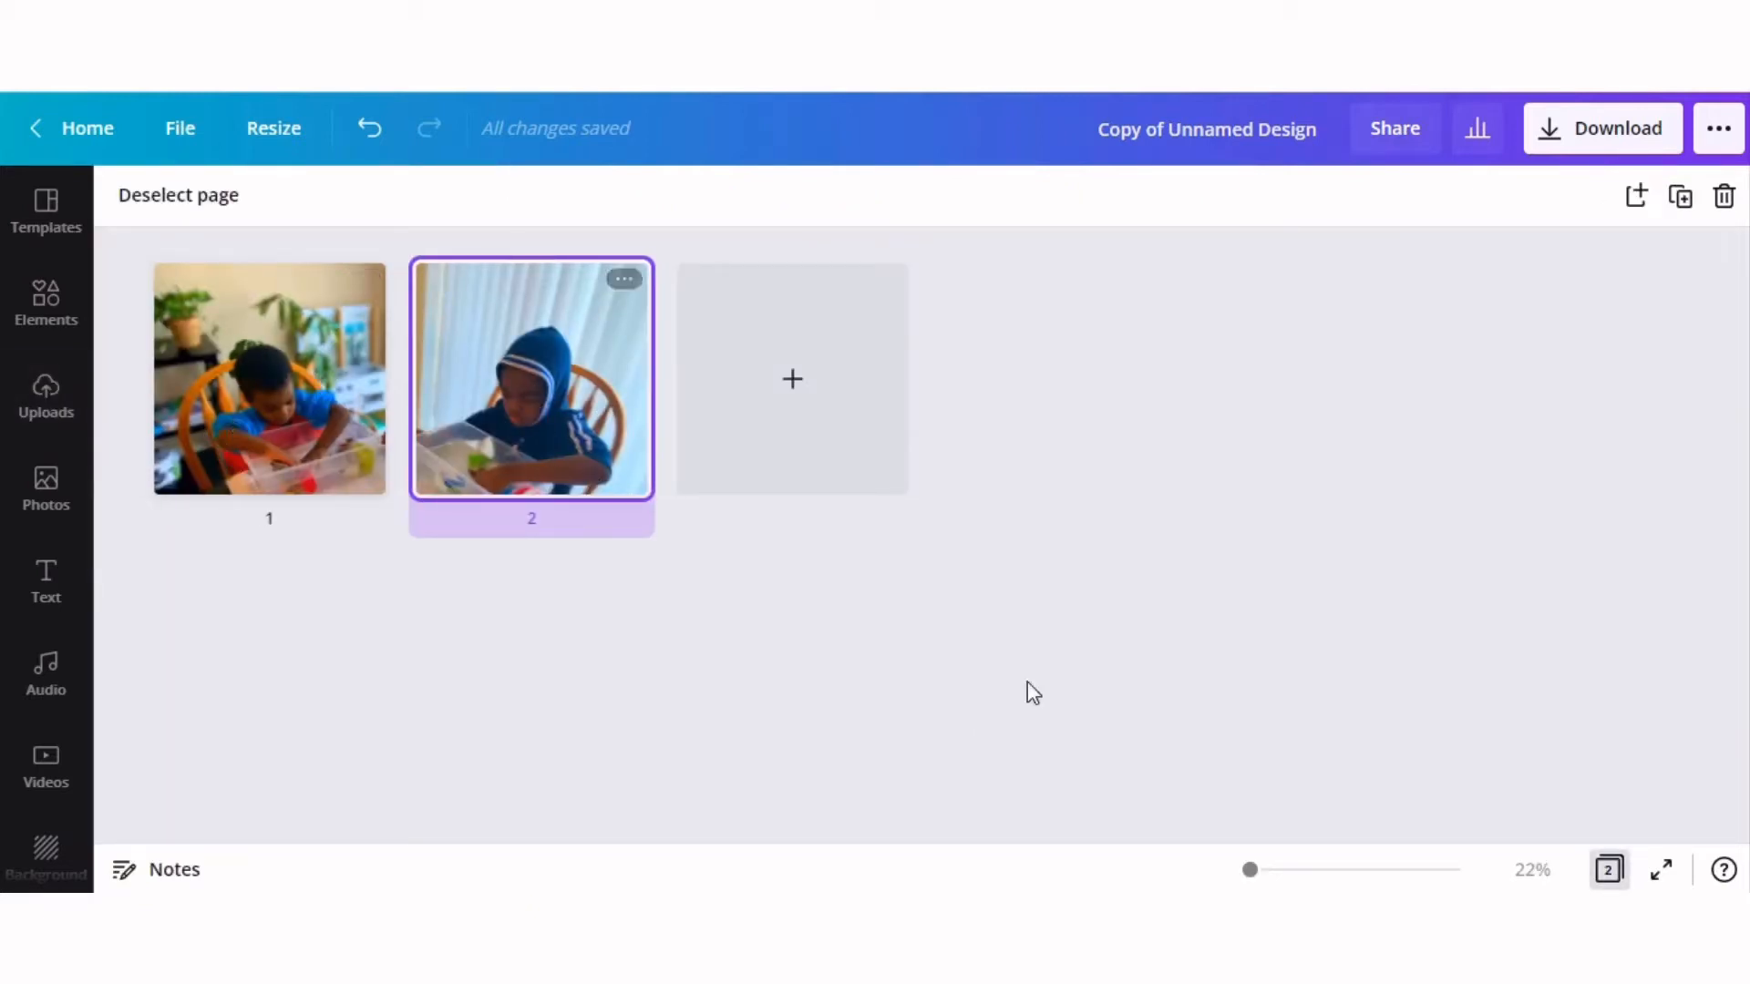
{"action": "left_click", "coordinate": [1609, 871]}
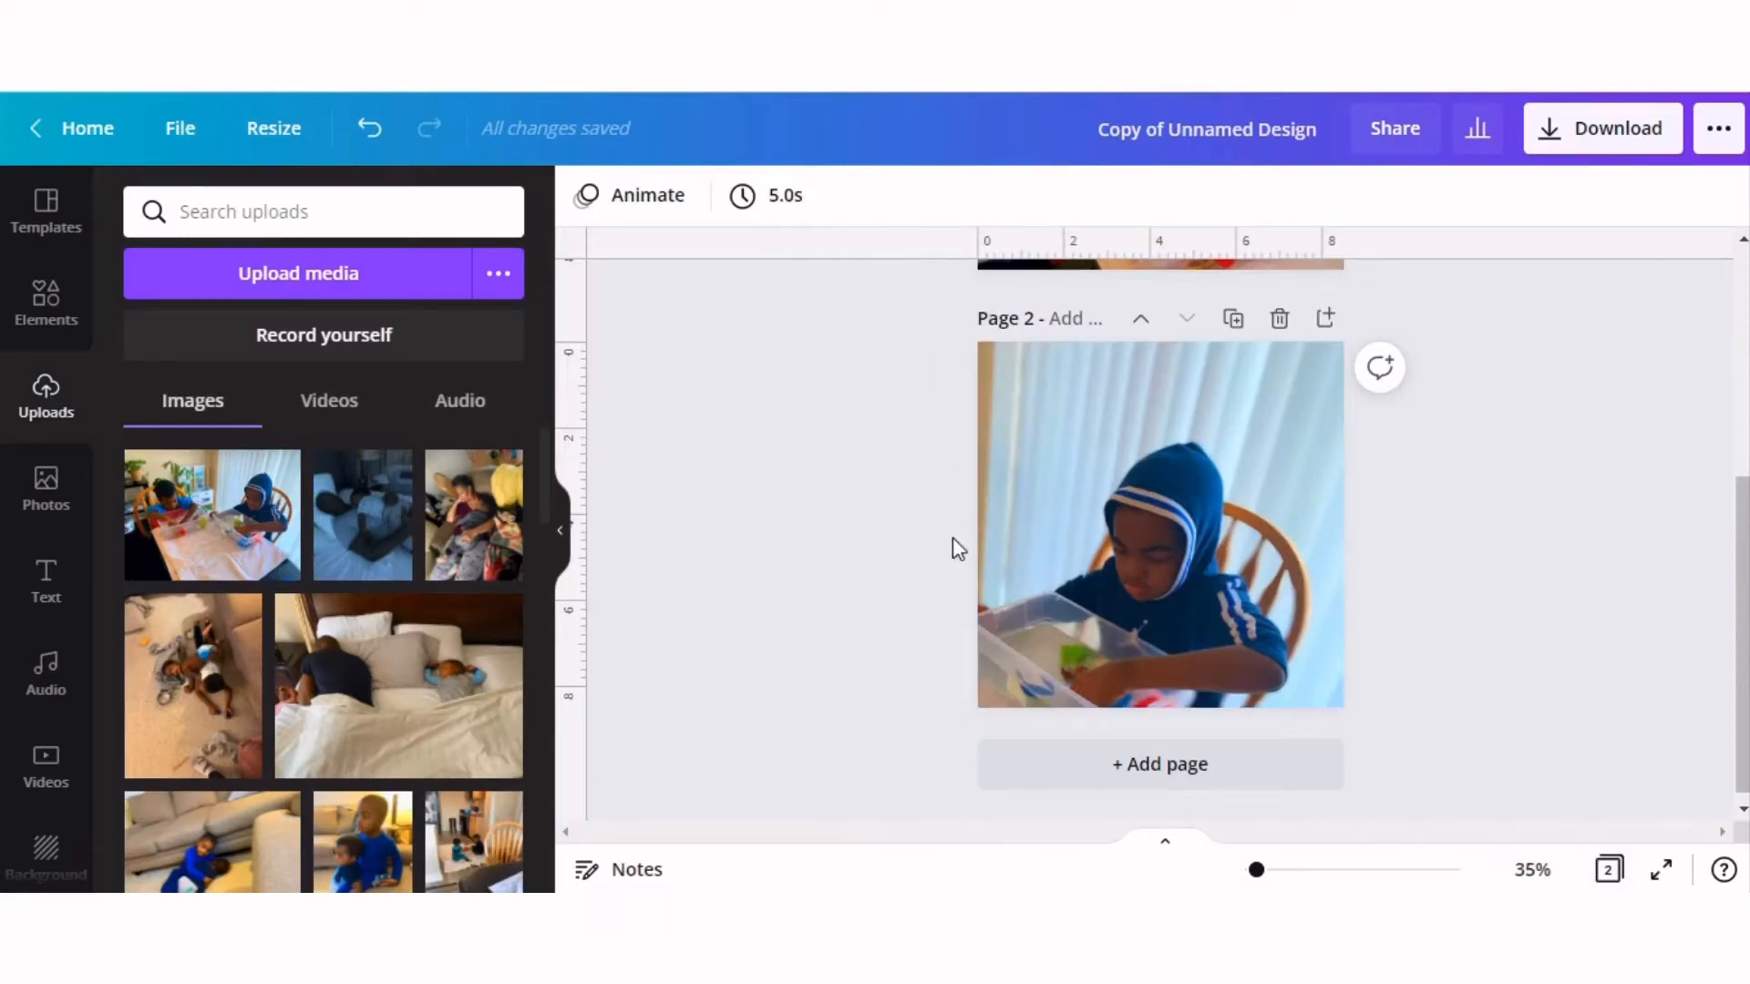
- Add the recently used arch shape to page 1 and recolor it with the tan photo color
{"action": "scroll", "coordinate": [846, 533], "scroll_direction": "up", "scroll_amount": 5}
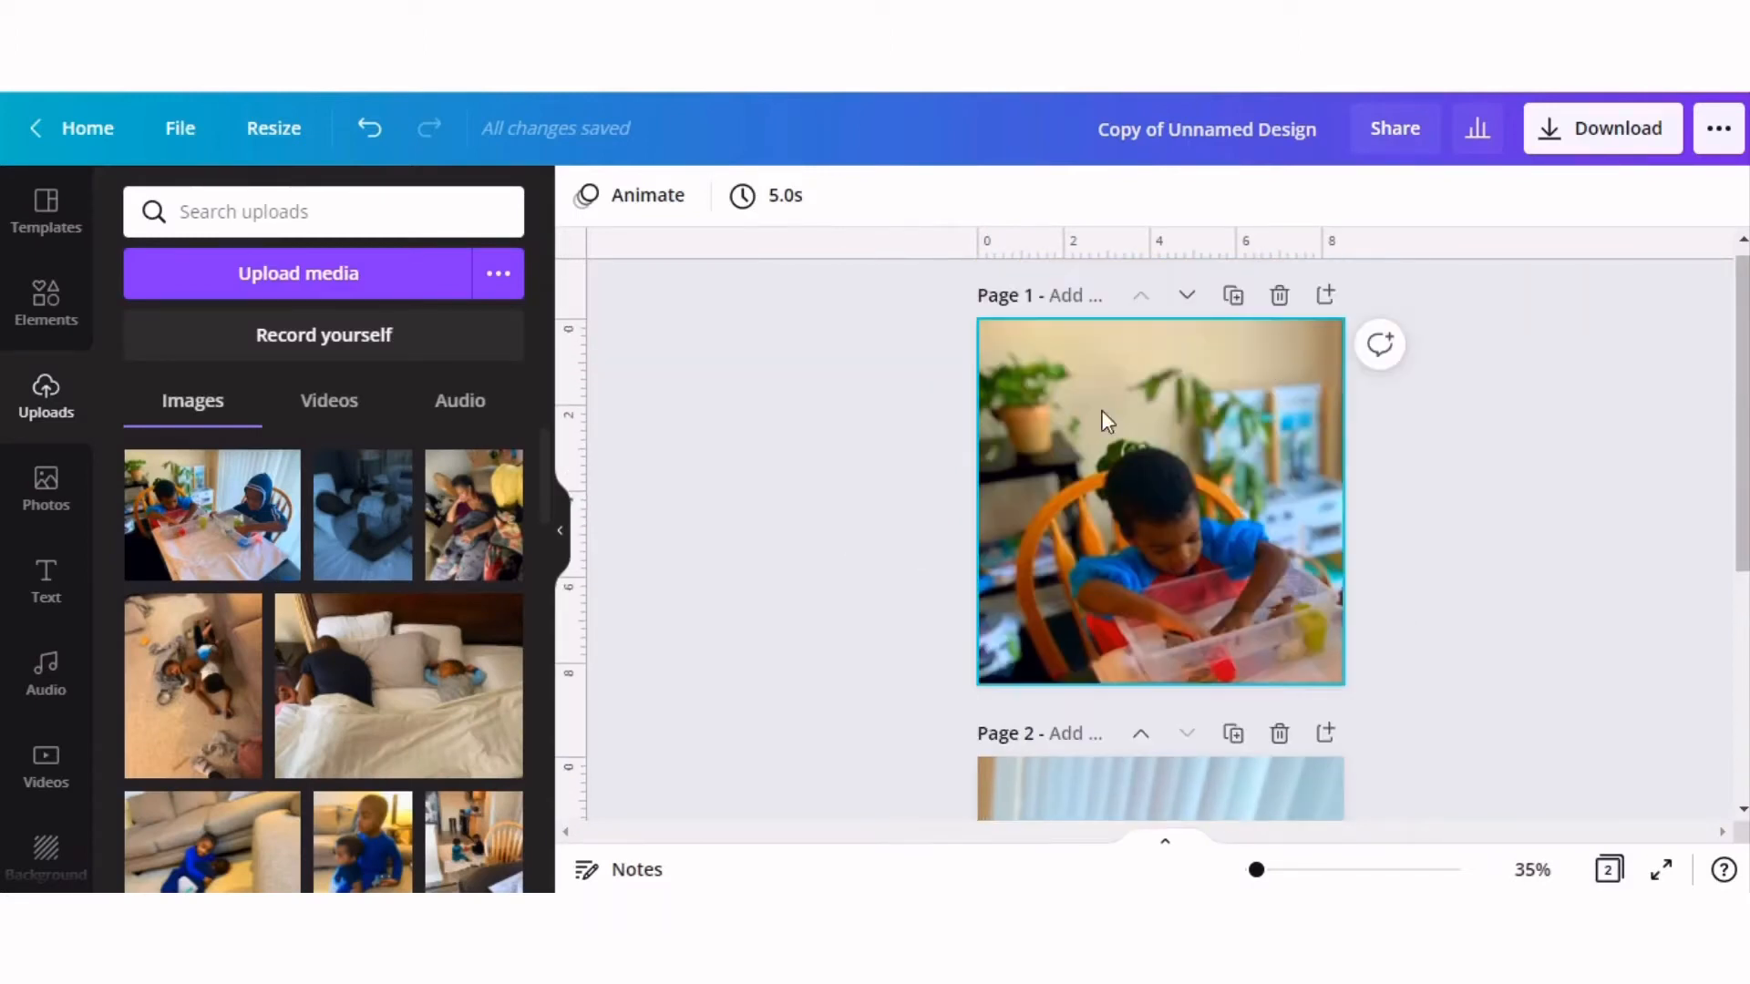
{"action": "scroll", "coordinate": [1164, 472], "scroll_direction": "down", "scroll_amount": 4}
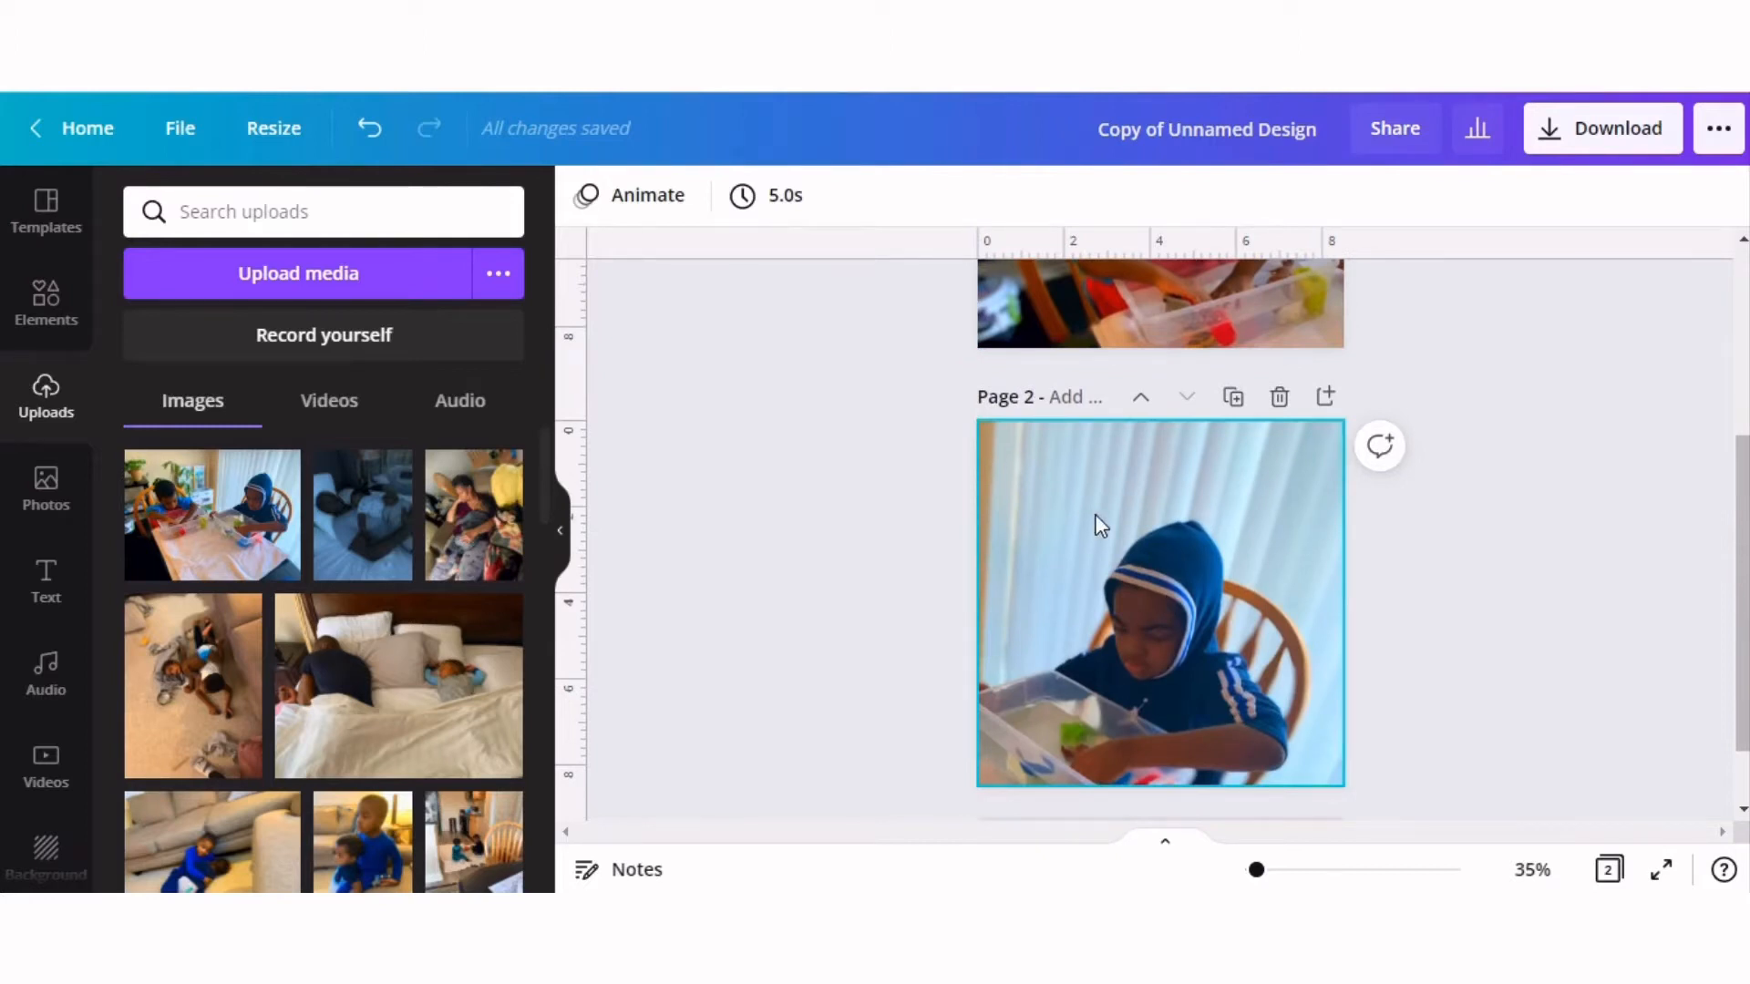
{"action": "scroll", "coordinate": [1098, 520], "scroll_direction": "up", "scroll_amount": 4}
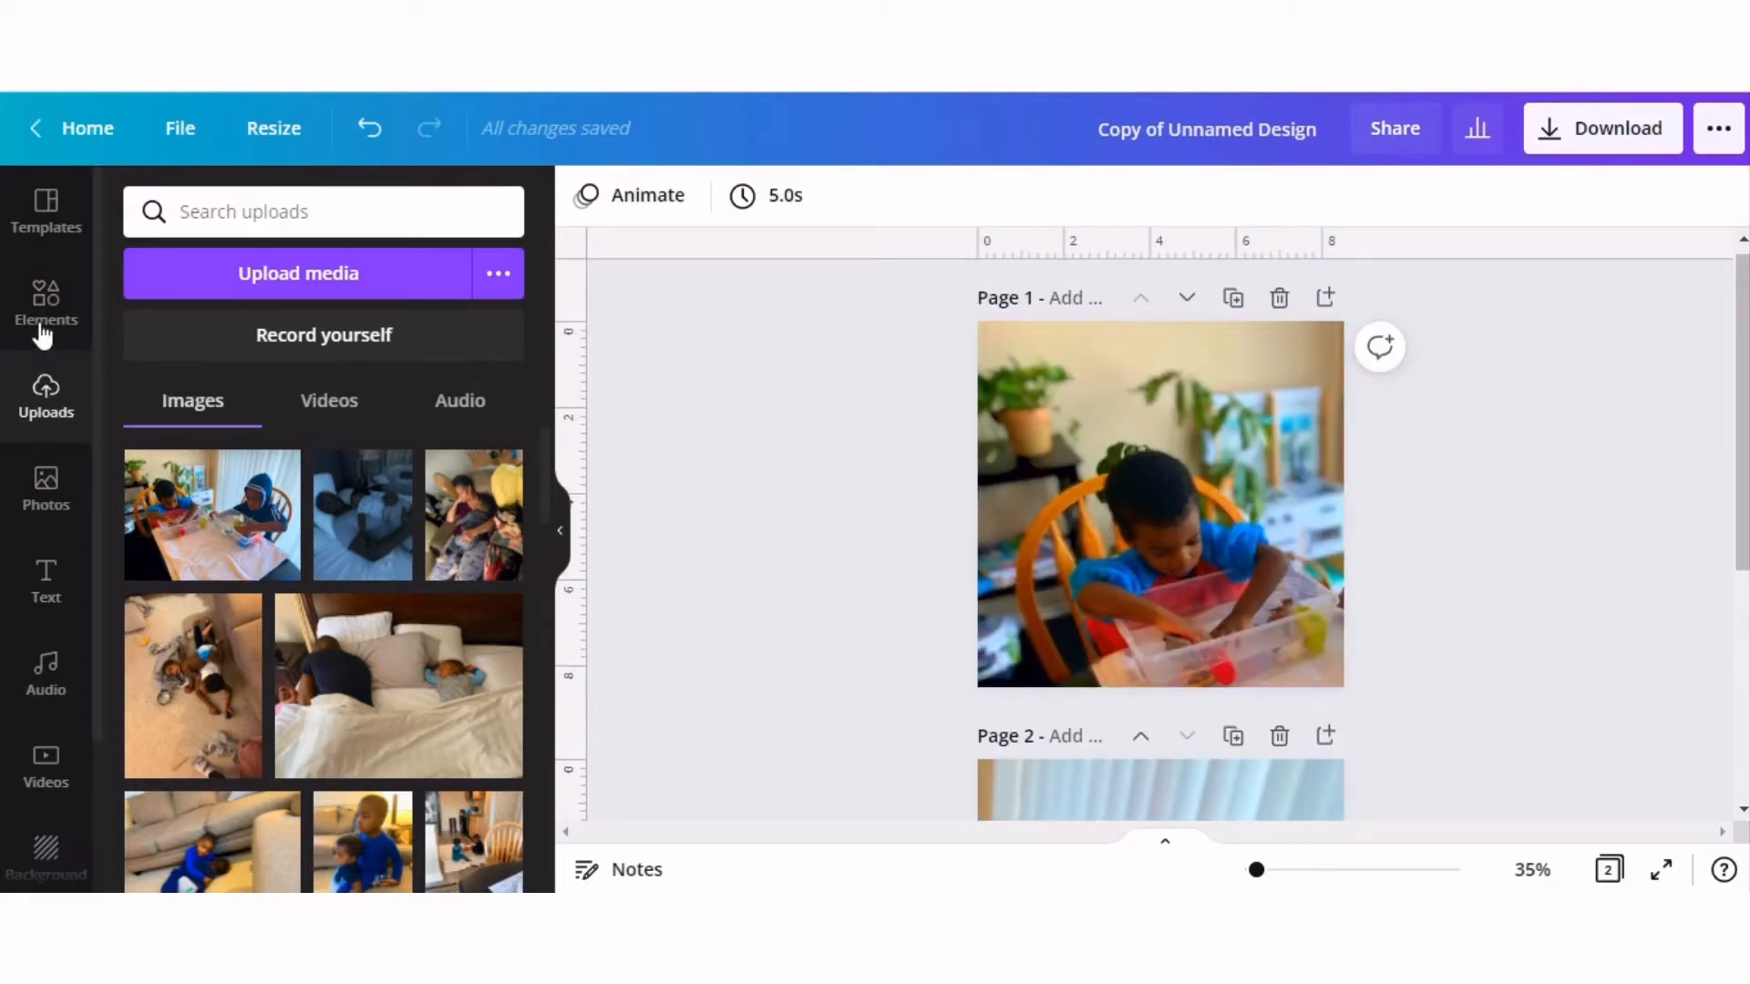
{"action": "left_click", "coordinate": [41, 303]}
{"action": "left_click", "coordinate": [173, 427]}
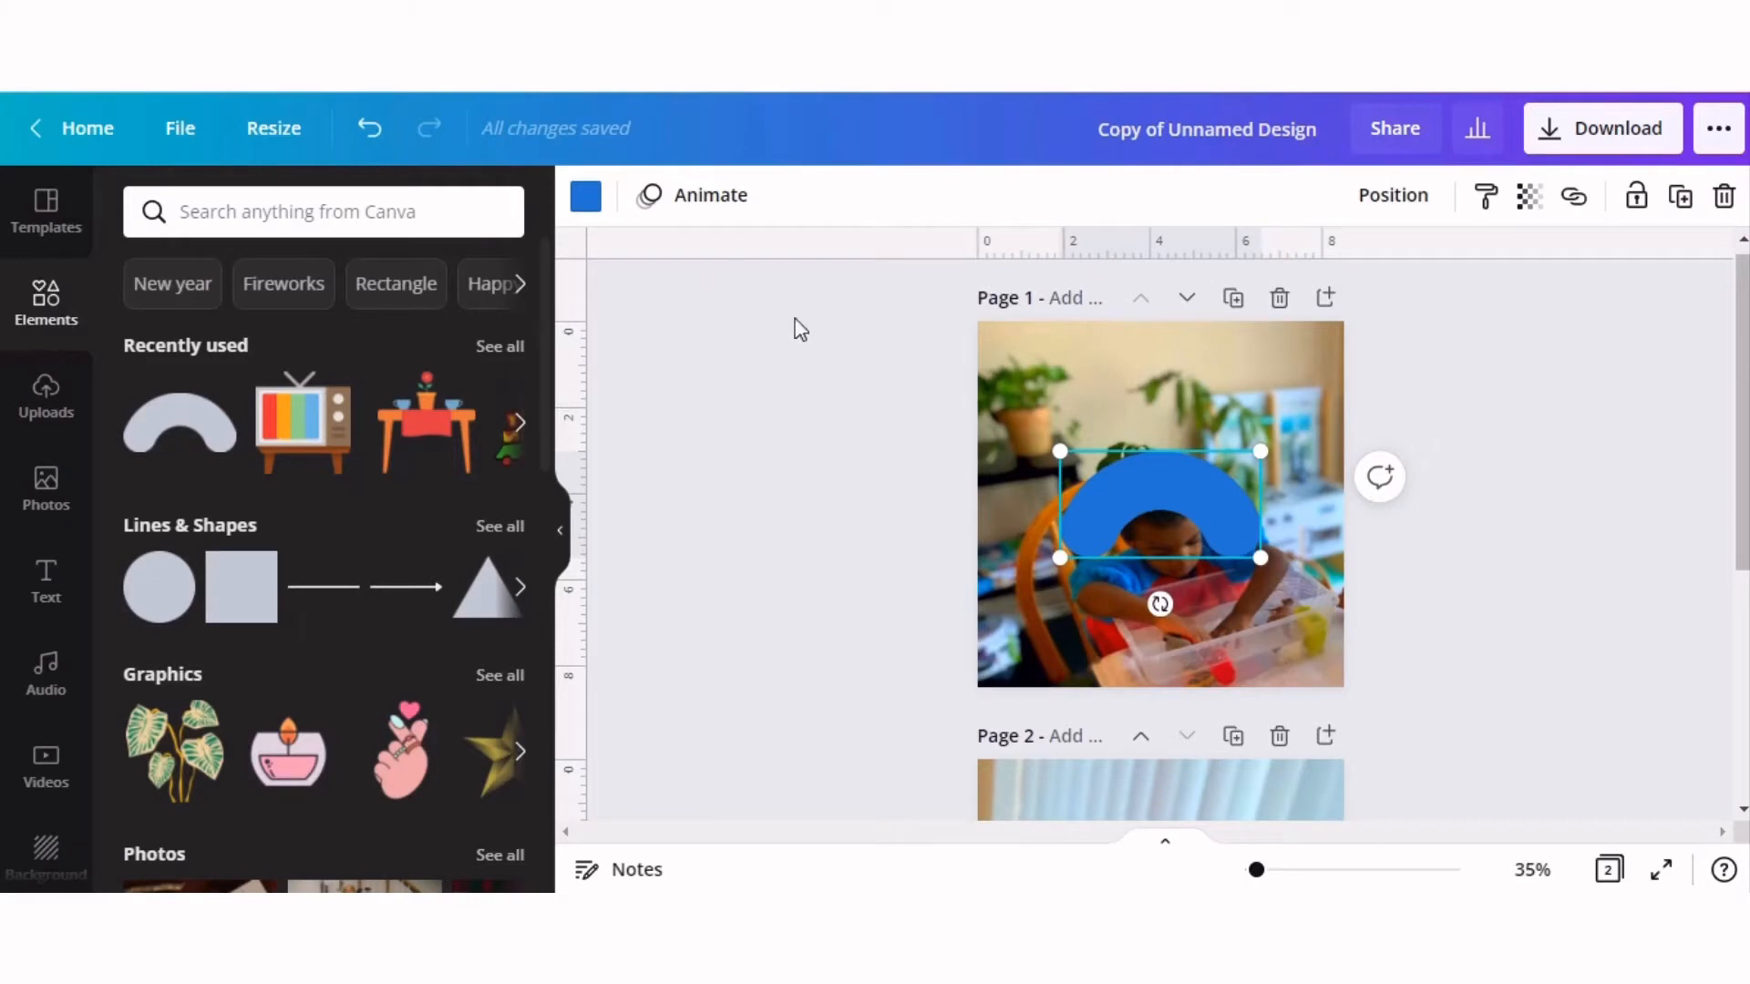
{"action": "left_click", "coordinate": [583, 197]}
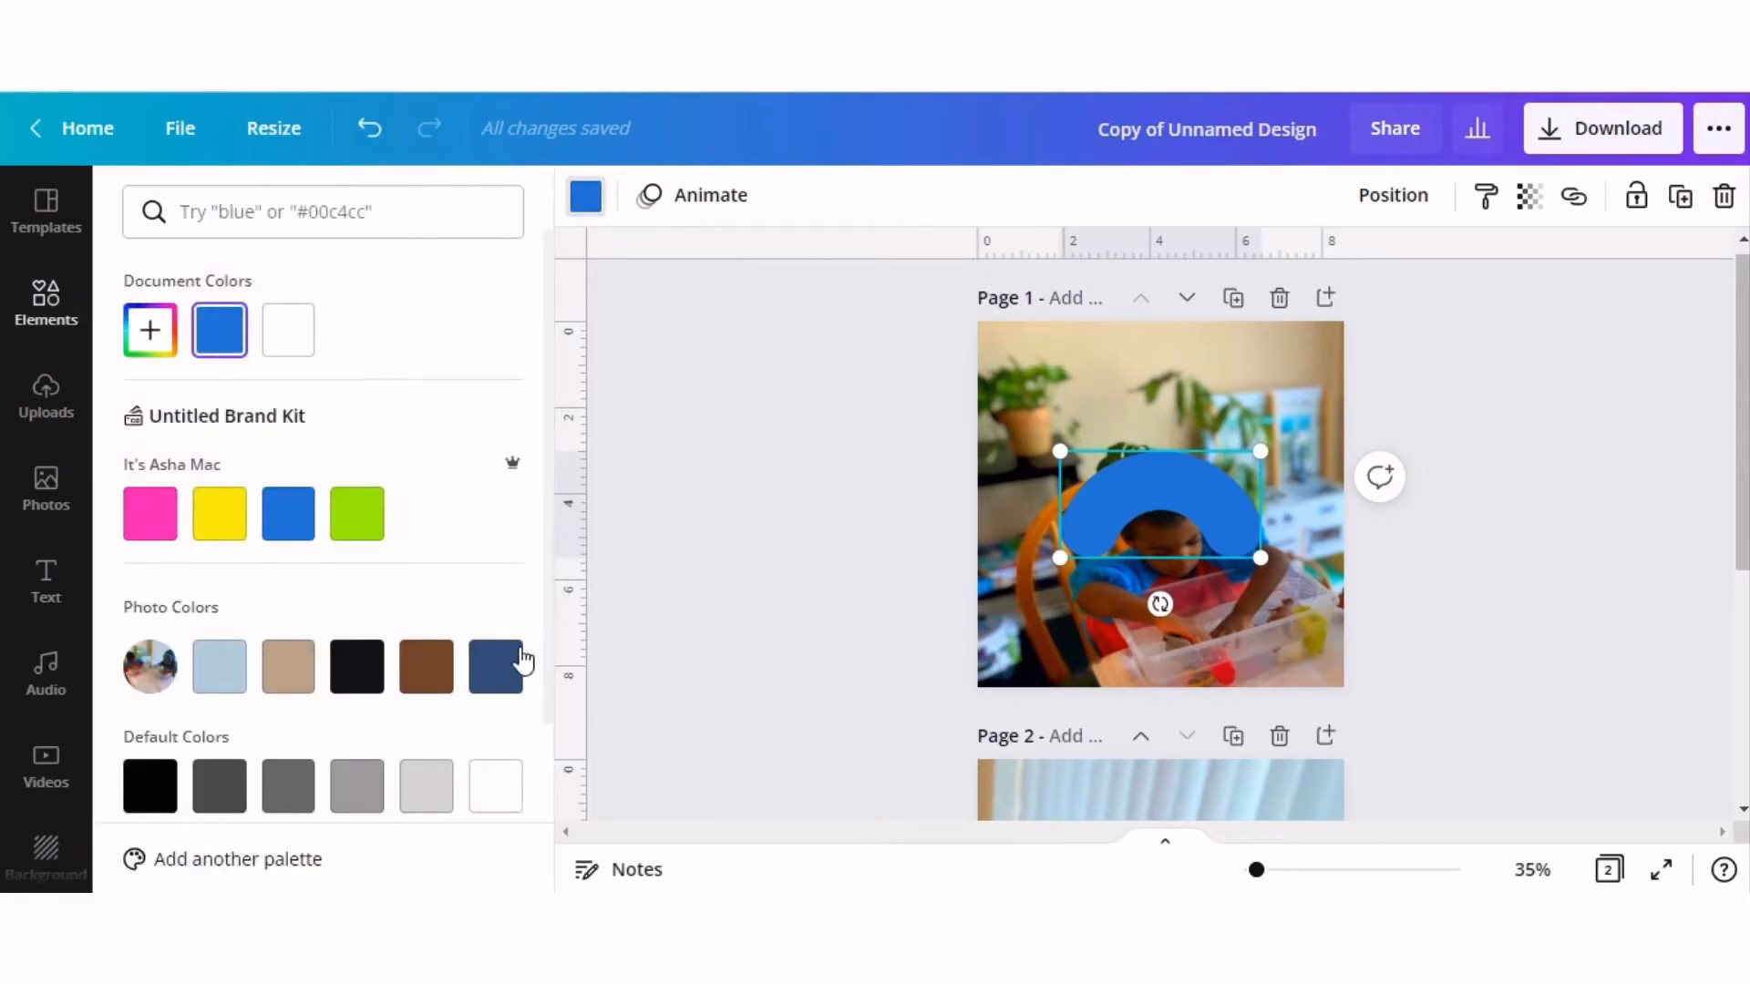
{"action": "scroll", "coordinate": [466, 661], "scroll_direction": "down", "scroll_amount": 2}
{"action": "scroll", "coordinate": [467, 662], "scroll_direction": "up", "scroll_amount": 1}
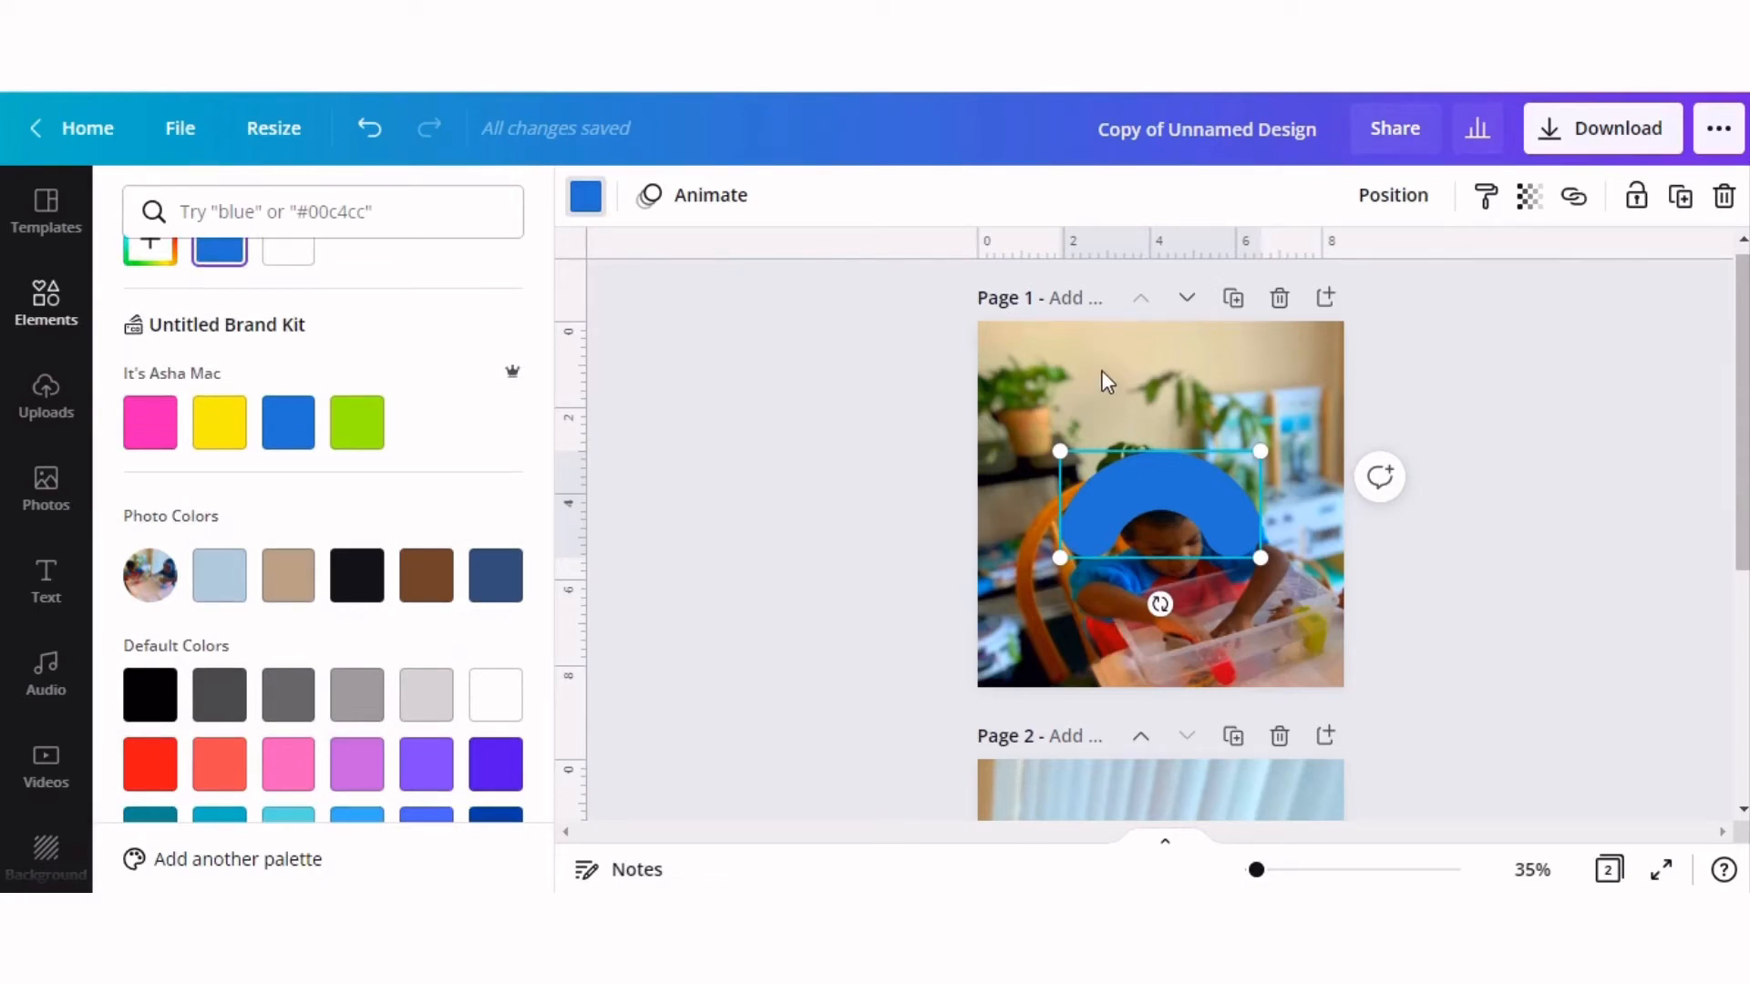
{"action": "left_click", "coordinate": [290, 575]}
- Rotate the arch on page 1 by about 26°, enlarge it, and position it so it frames the child from above
{"action": "left_click_drag", "start_coordinate": [1188, 505], "coordinate": [1260, 402]}
{"action": "left_click_drag", "start_coordinate": [1227, 490], "coordinate": [1257, 519]}
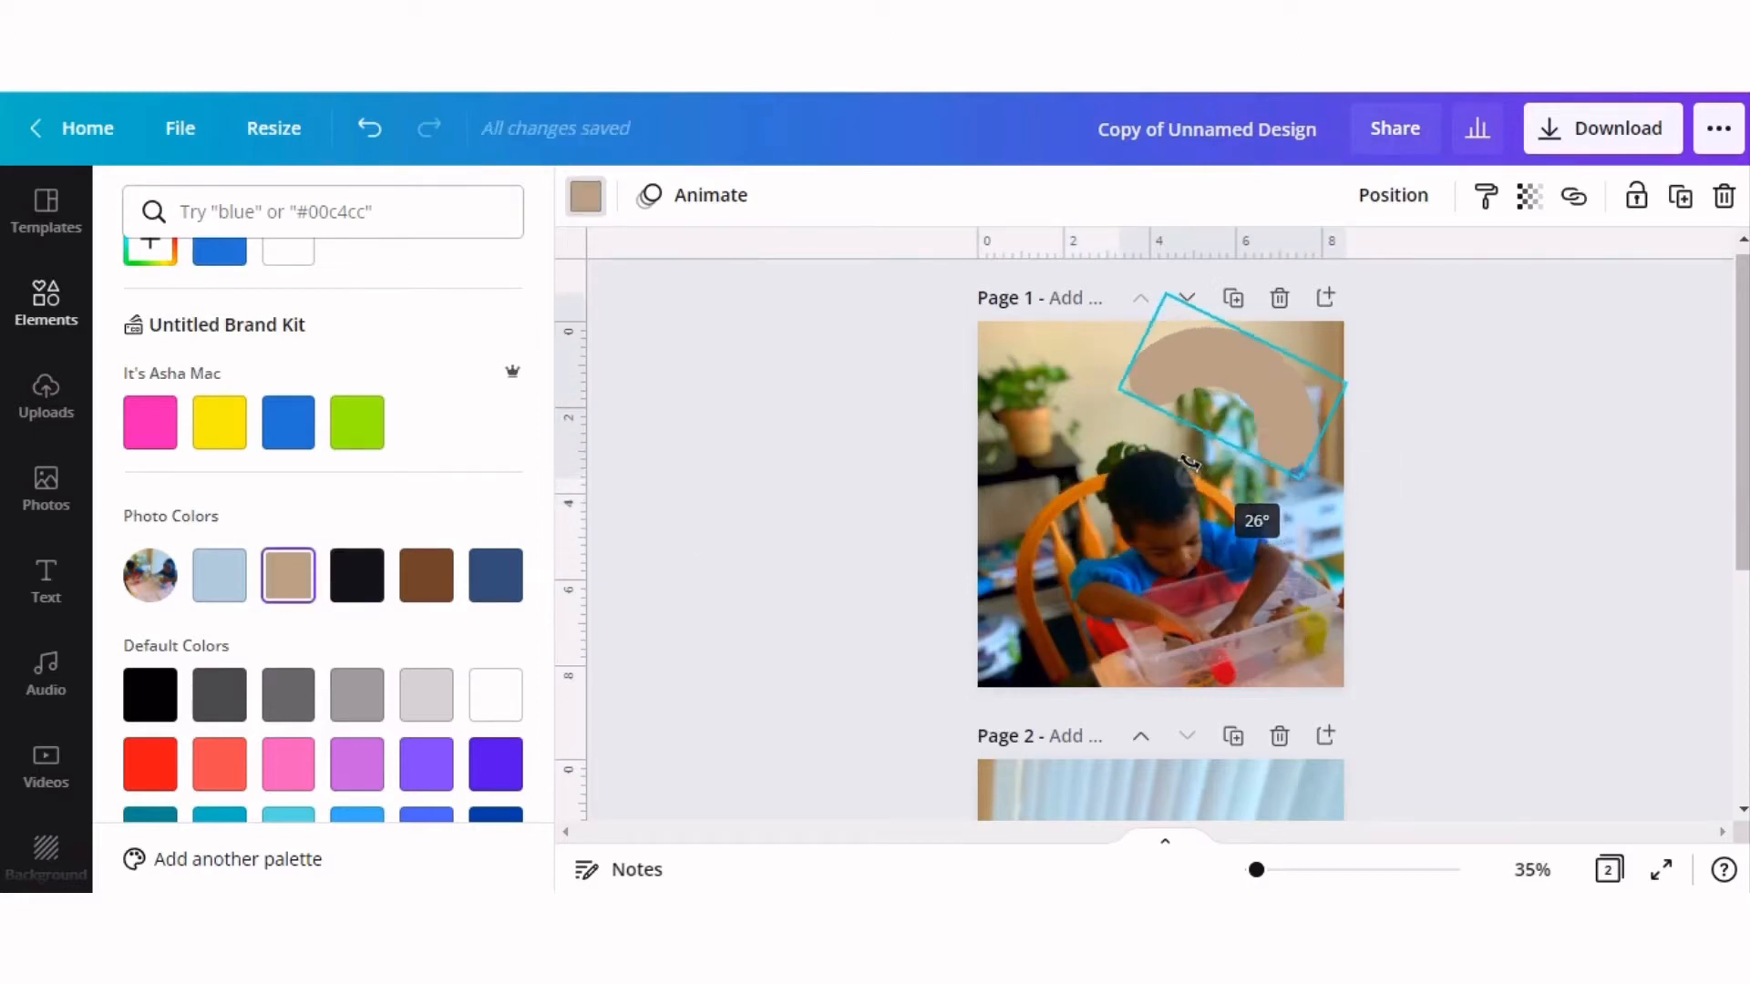
{"action": "left_click_drag", "start_coordinate": [1337, 535], "coordinate": [1550, 815]}
{"action": "left_click_drag", "start_coordinate": [1316, 524], "coordinate": [1200, 382]}
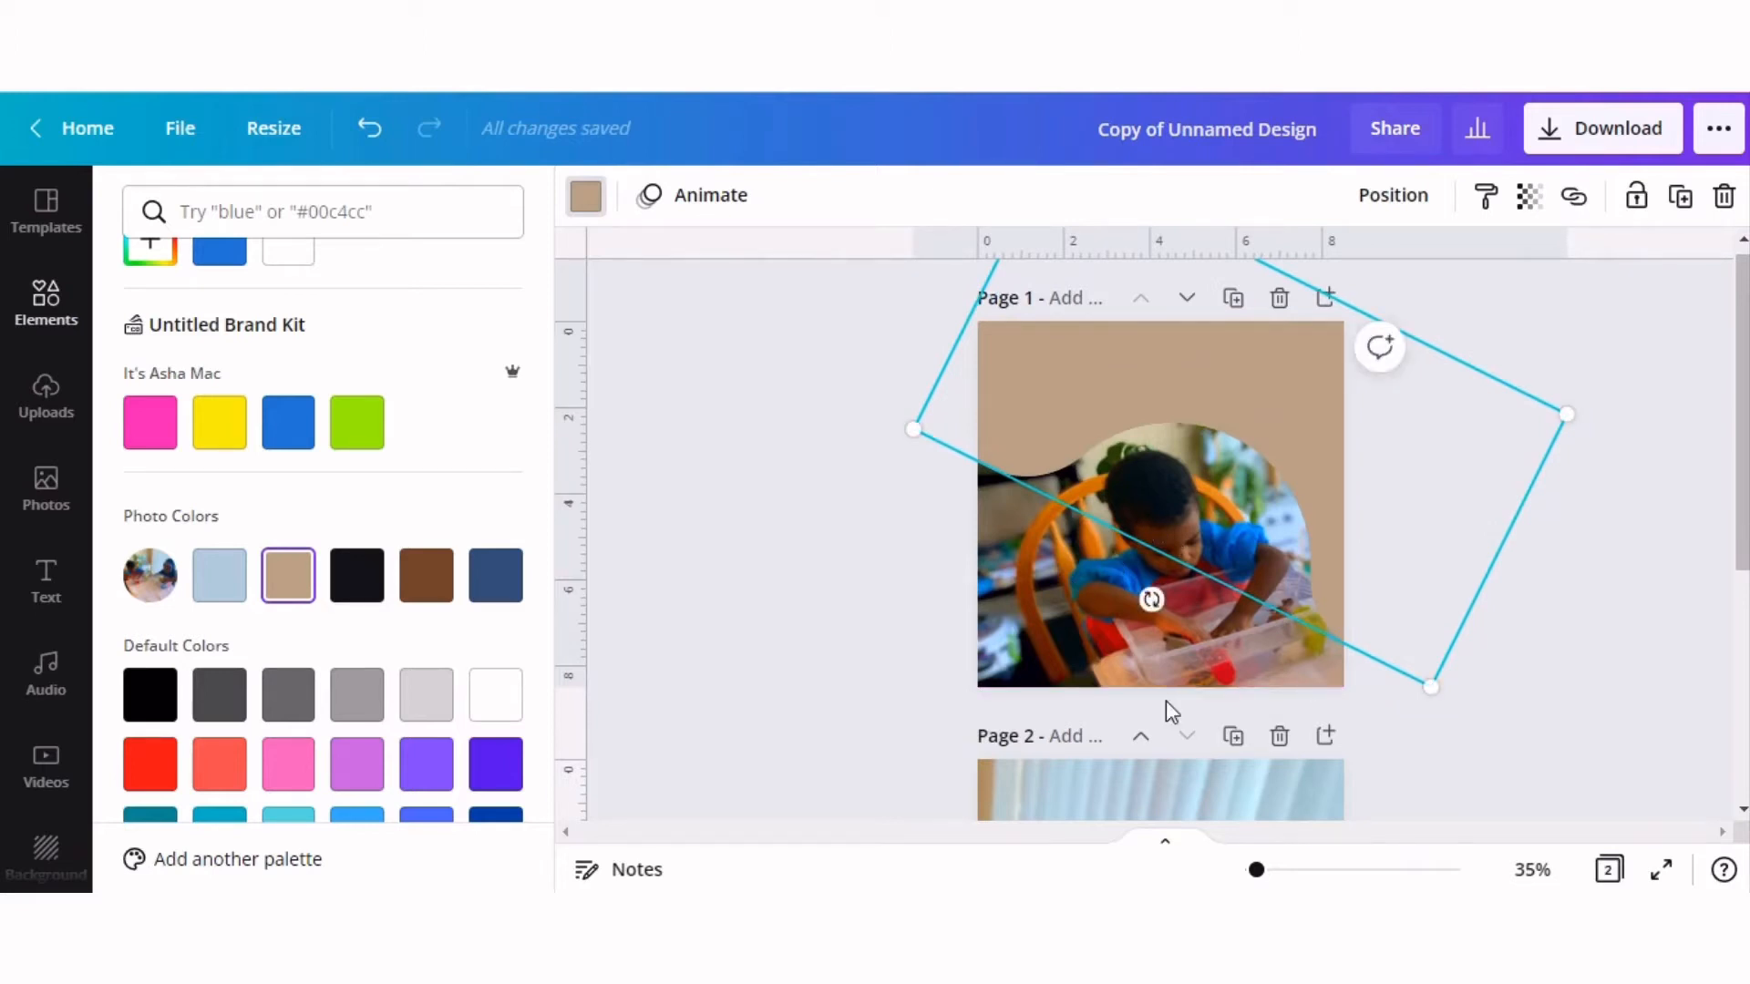
{"action": "left_click_drag", "start_coordinate": [1285, 398], "coordinate": [1289, 422]}
{"action": "left_click_drag", "start_coordinate": [902, 441], "coordinate": [869, 415]}
{"action": "left_click_drag", "start_coordinate": [1185, 398], "coordinate": [1190, 384]}
{"action": "key", "text": "Escape"}
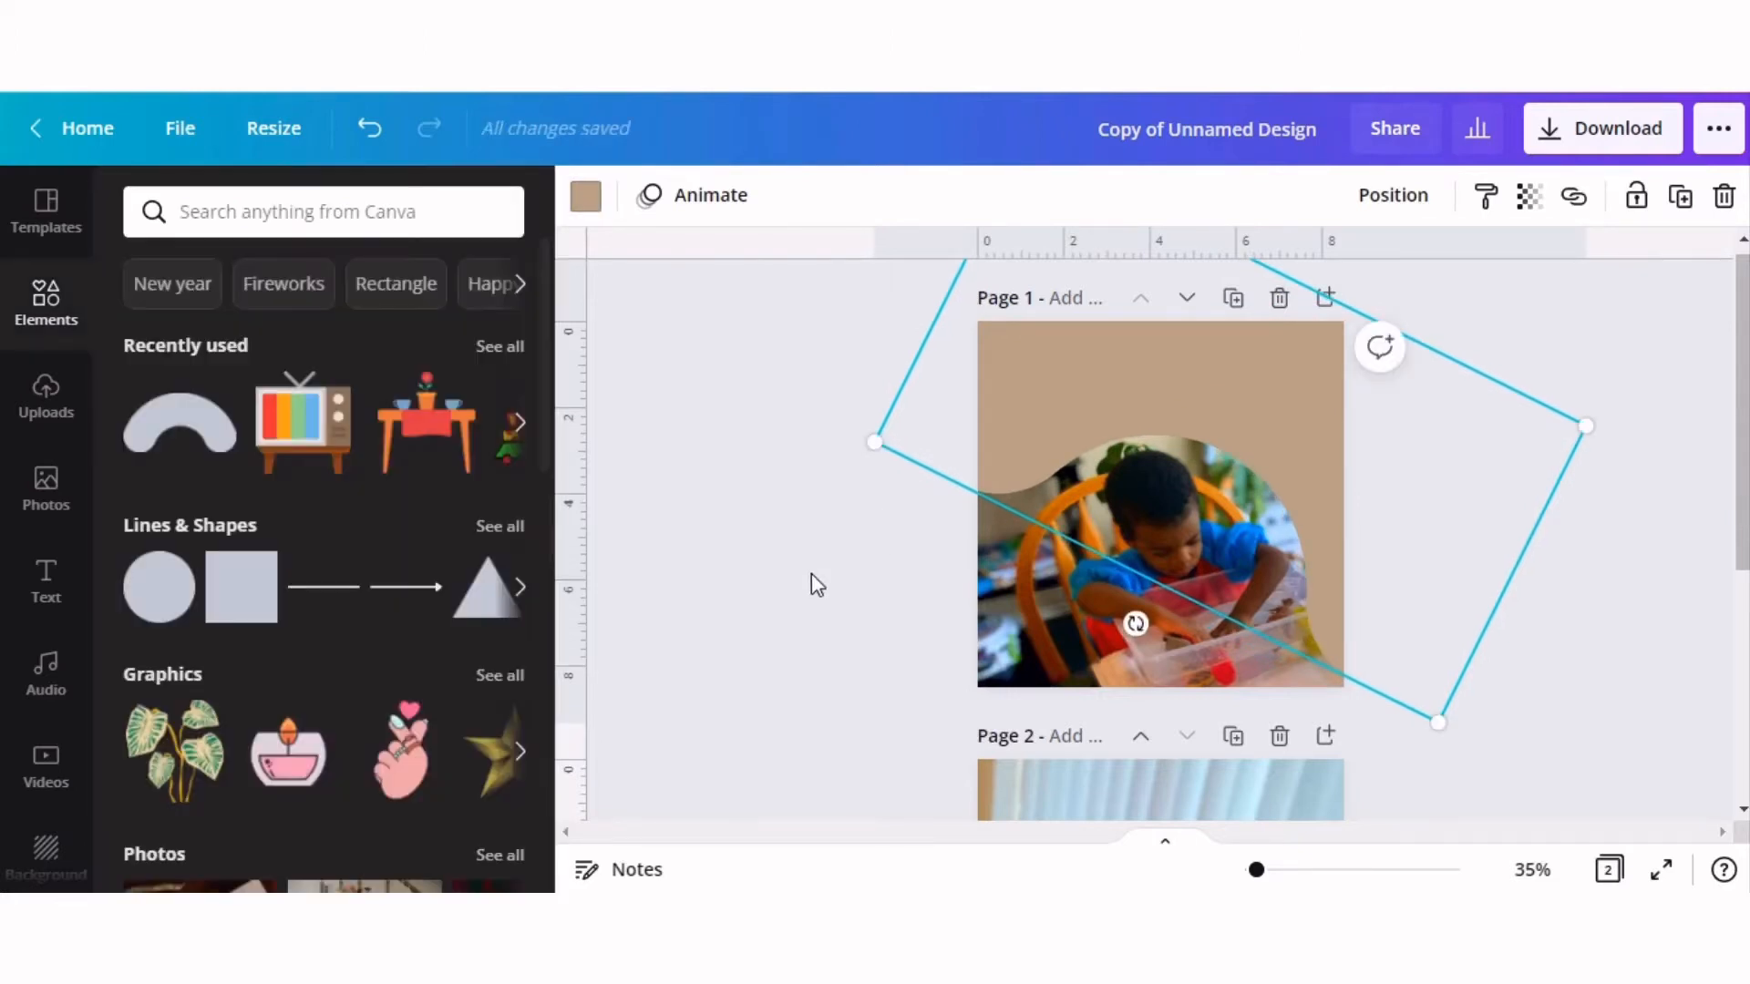
{"action": "key", "text": "Escape"}
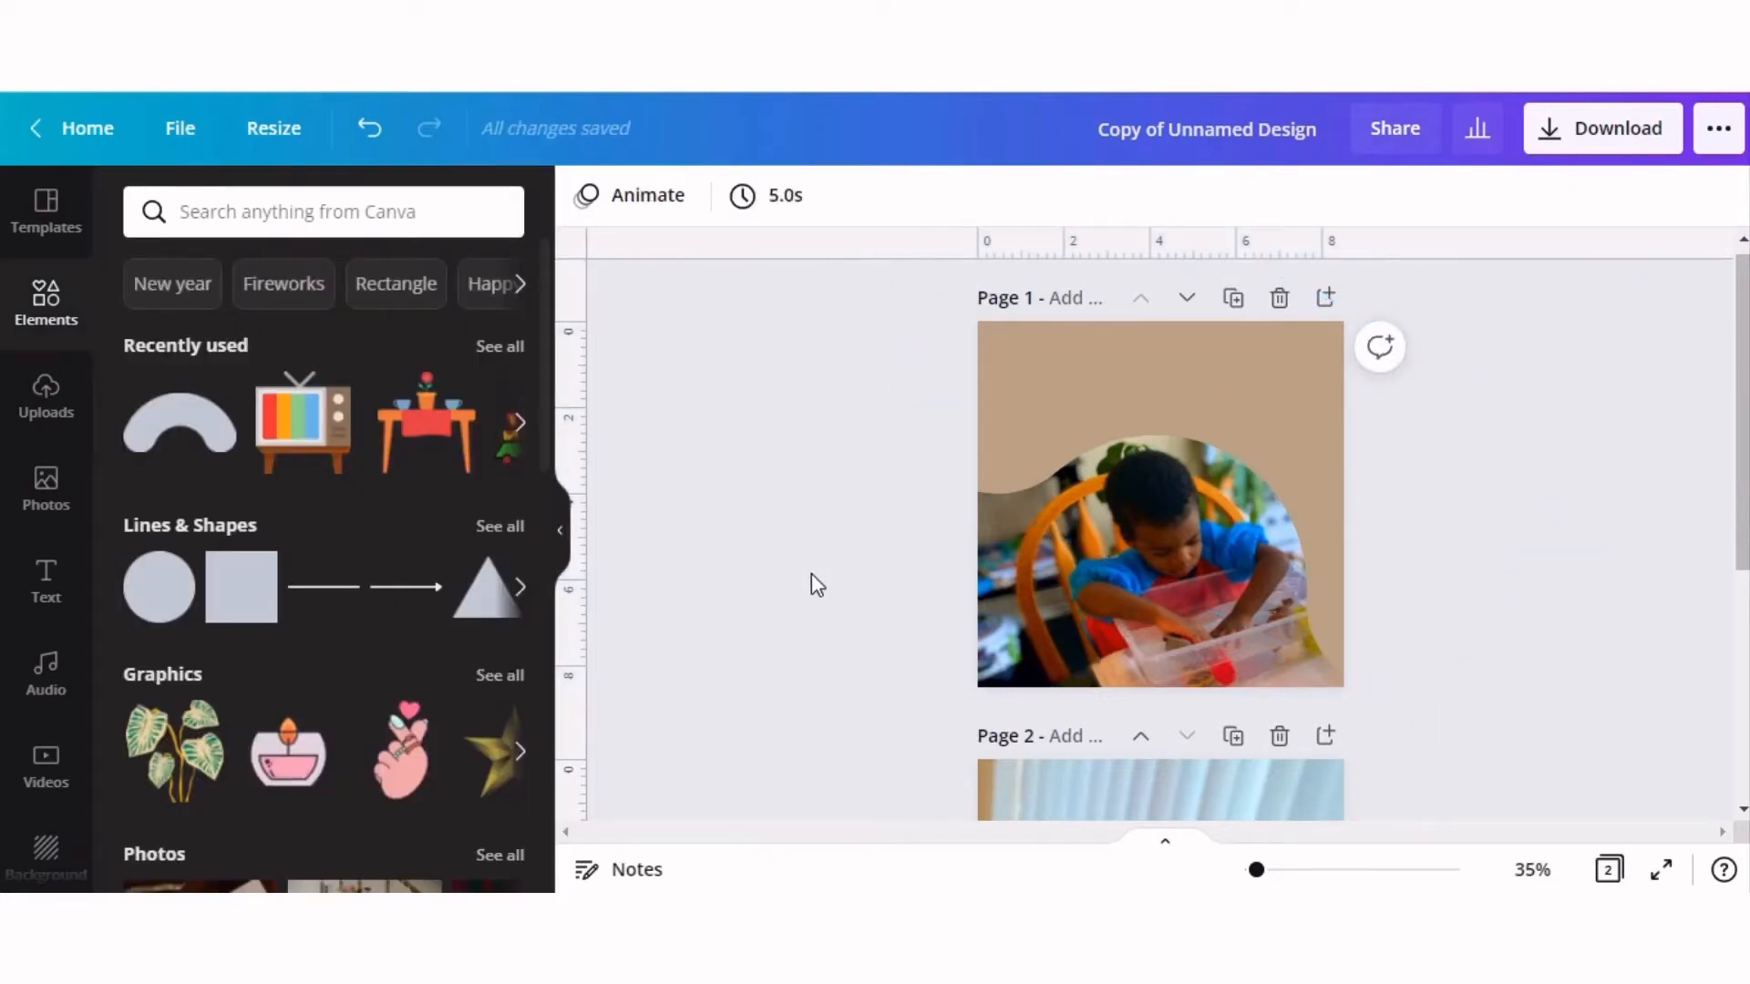
- Copy the tan arch from page 1 and paste it onto page 2
{"action": "left_click", "coordinate": [1146, 375]}
{"action": "right_click", "coordinate": [1147, 375]}
{"action": "left_click", "coordinate": [1212, 352]}
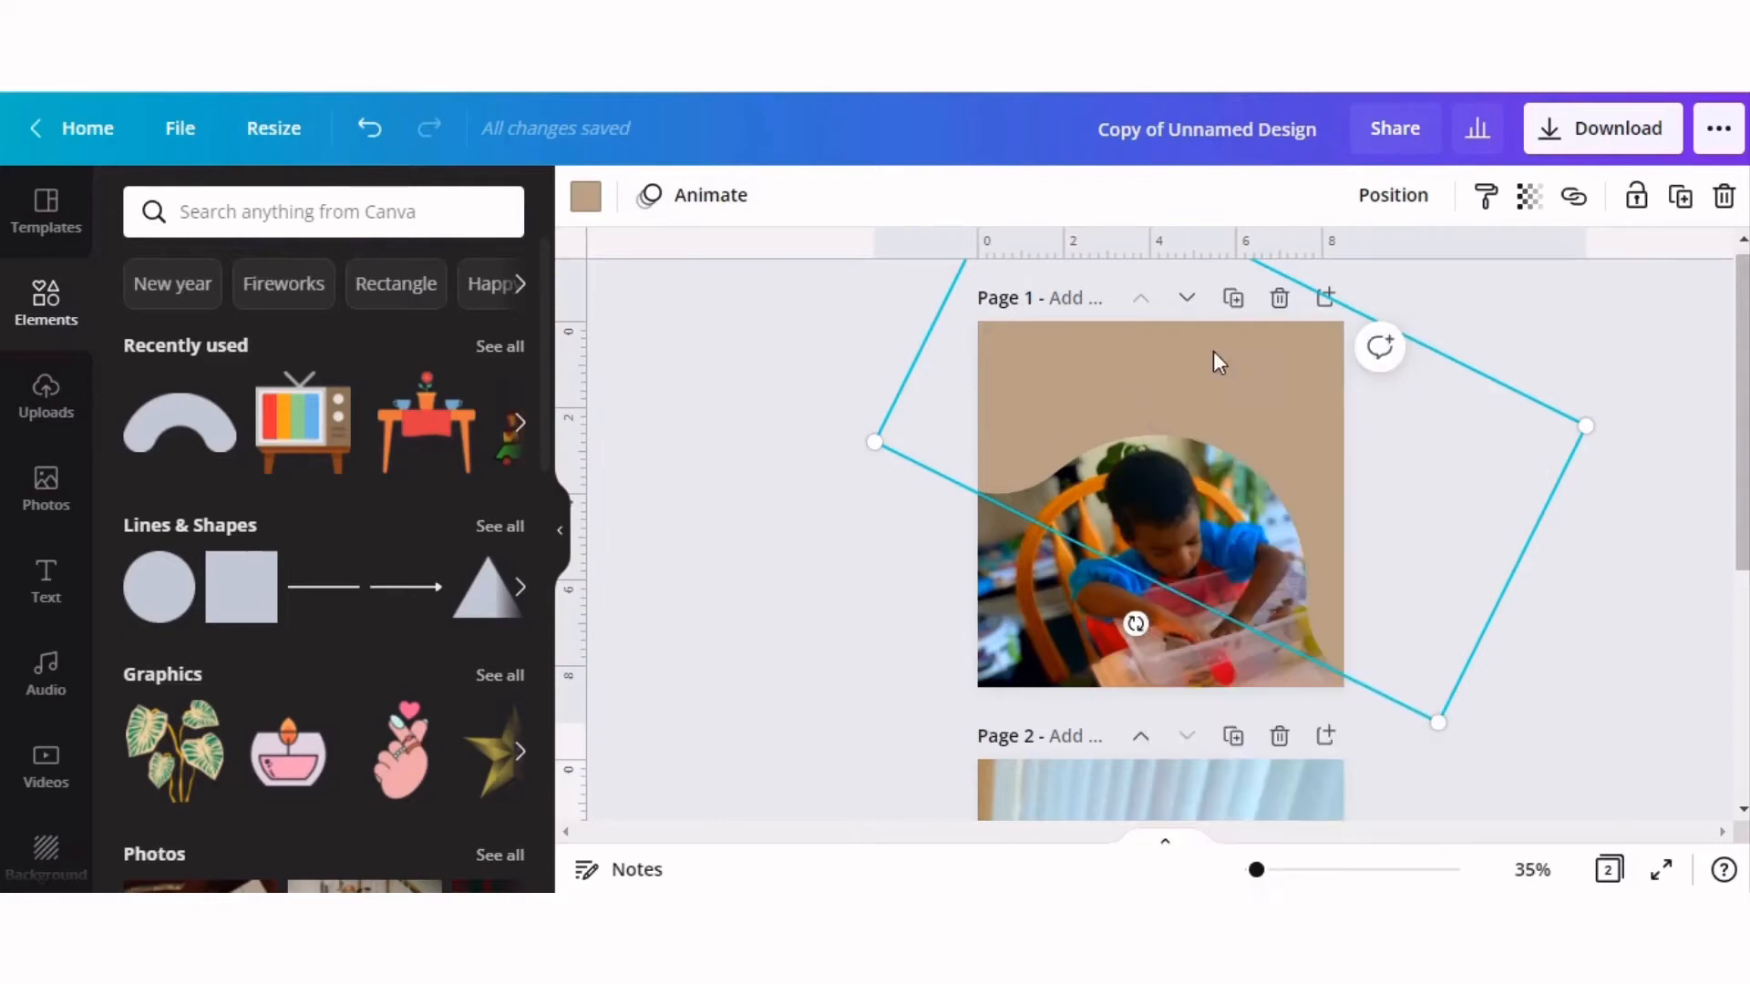
{"action": "scroll", "coordinate": [787, 661], "scroll_direction": "down", "scroll_amount": 4}
{"action": "left_click", "coordinate": [1014, 572]}
{"action": "key", "text": "ctrl+v"}
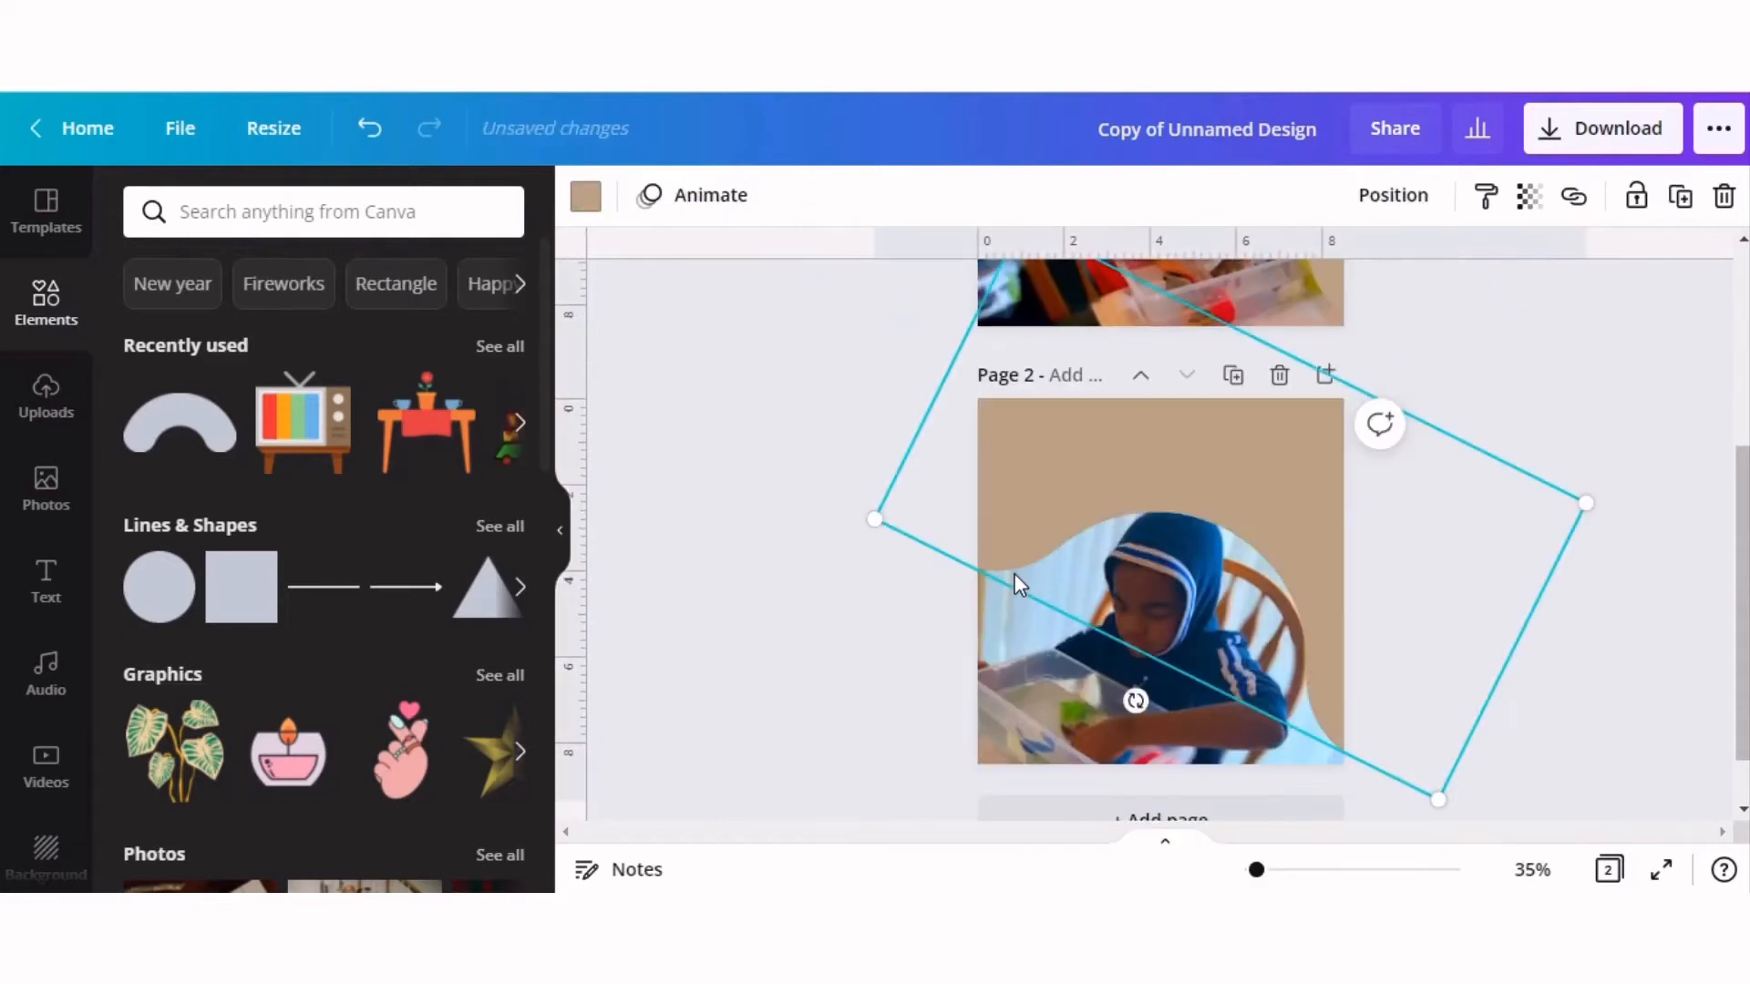
- Enlarge the tan arch on page 2 slightly and shift it so it curves above the hooded child's head
{"action": "left_click_drag", "start_coordinate": [1329, 466], "coordinate": [1306, 428]}
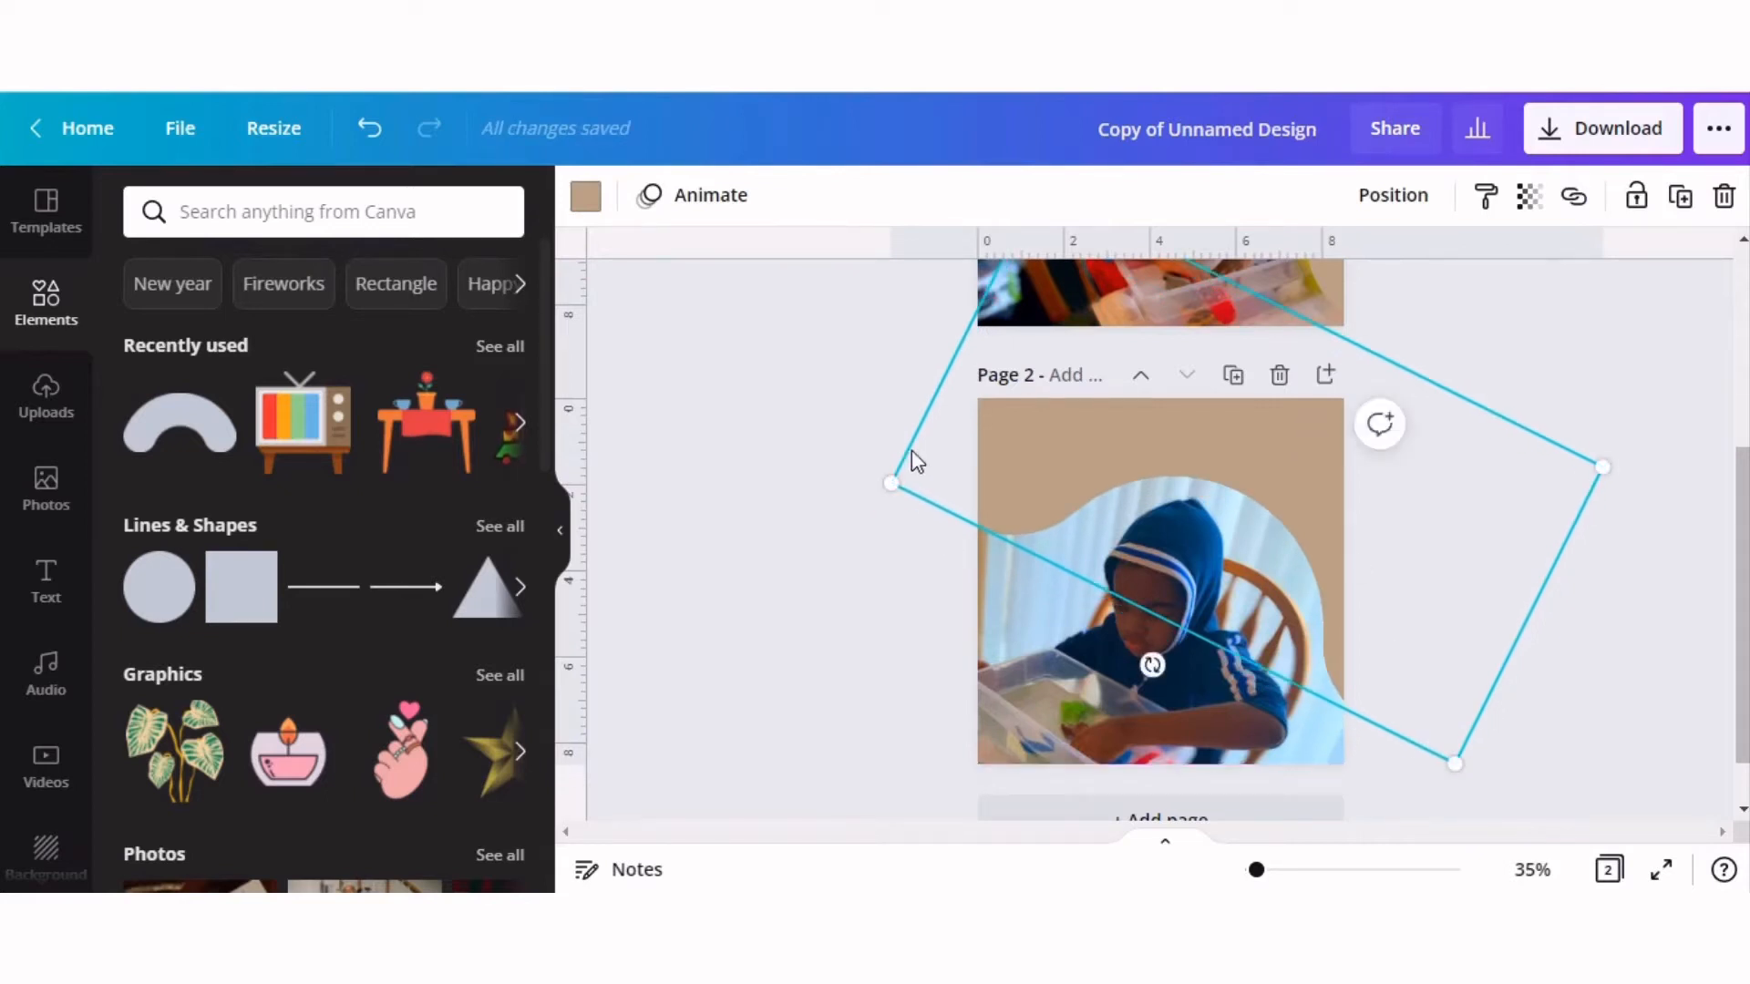
{"action": "left_click_drag", "start_coordinate": [887, 486], "coordinate": [824, 533]}
{"action": "left_click_drag", "start_coordinate": [1180, 440], "coordinate": [1216, 443]}
{"action": "left_click", "coordinate": [798, 572]}
- Try the Mosaic paint effect on the page 1 photo, and replace it with the Windel effect
{"action": "scroll", "coordinate": [798, 572], "scroll_direction": "up", "scroll_amount": 4}
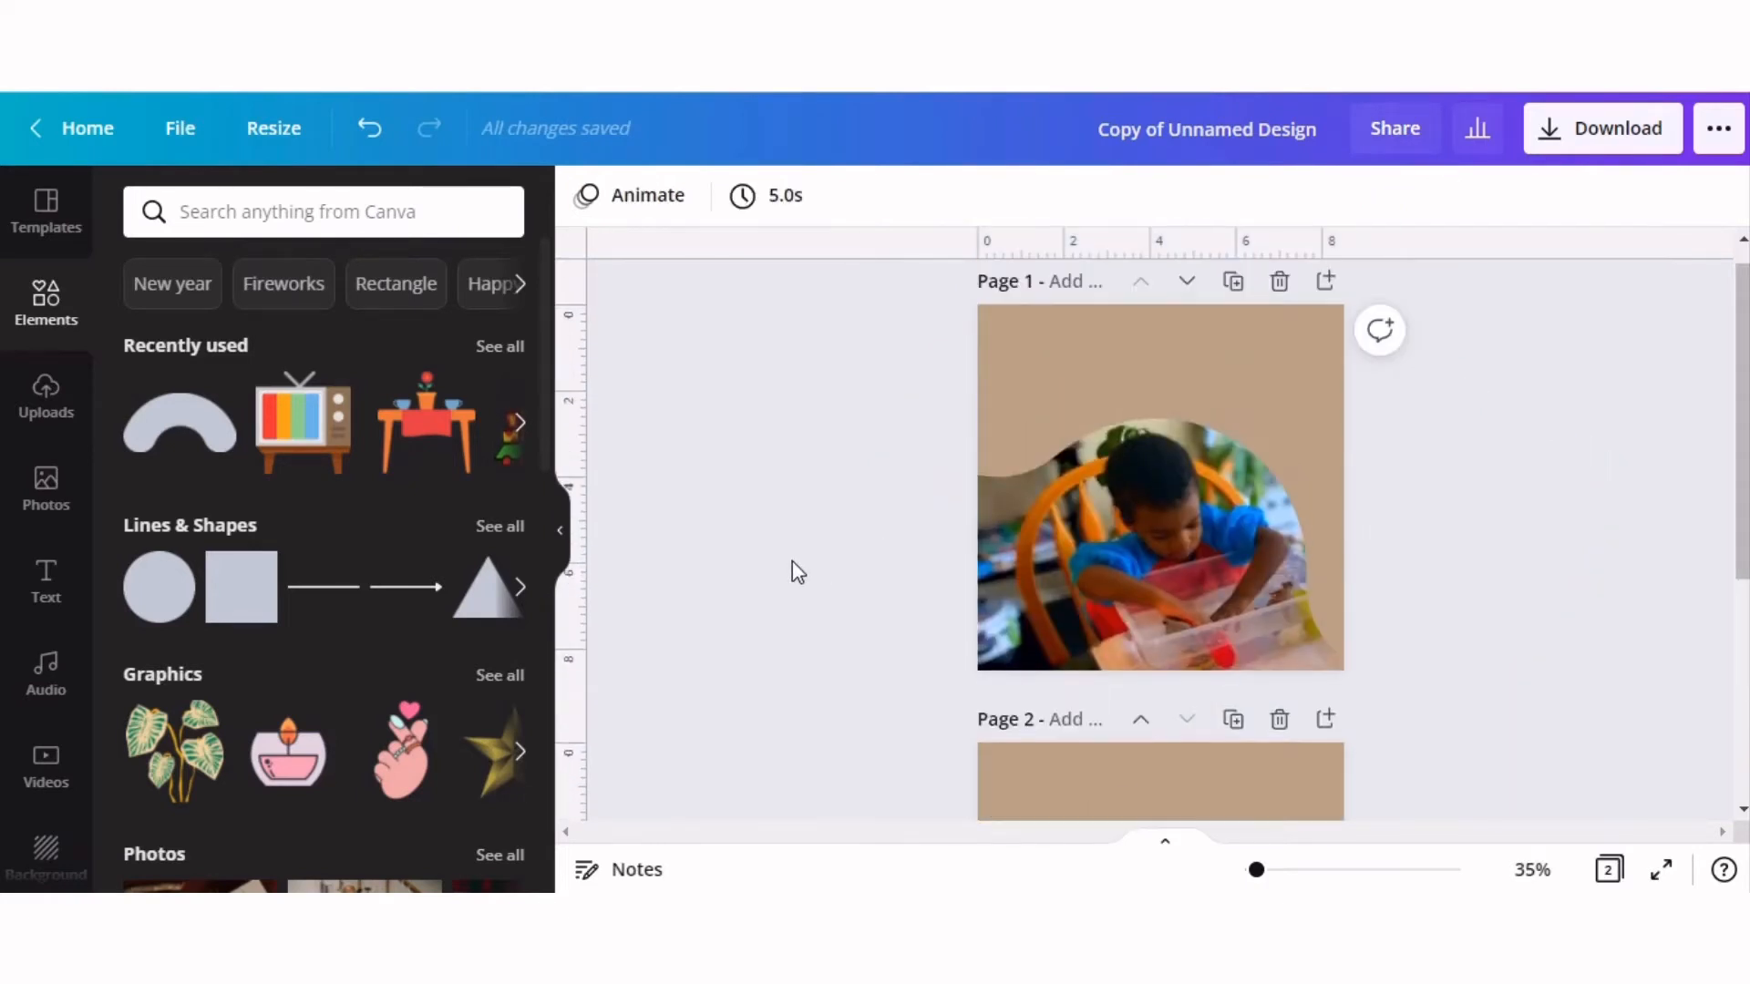
{"action": "left_click", "coordinate": [1069, 631]}
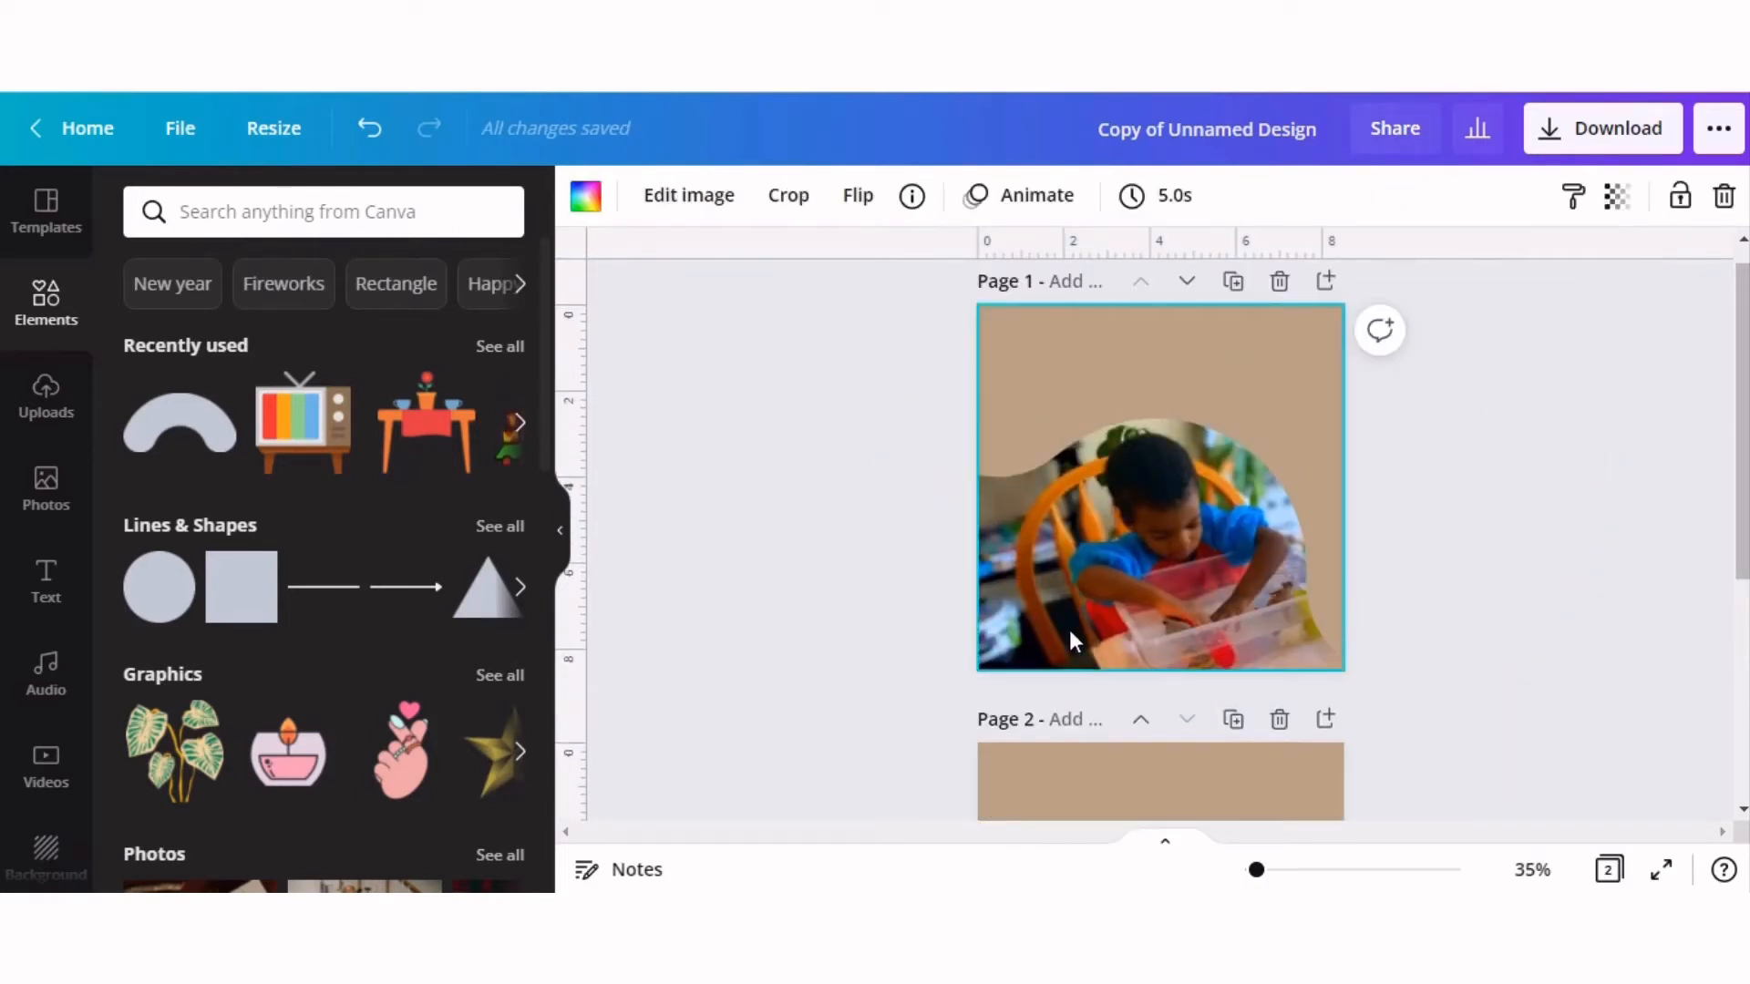
{"action": "left_click", "coordinate": [704, 204]}
{"action": "left_click", "coordinate": [182, 465]}
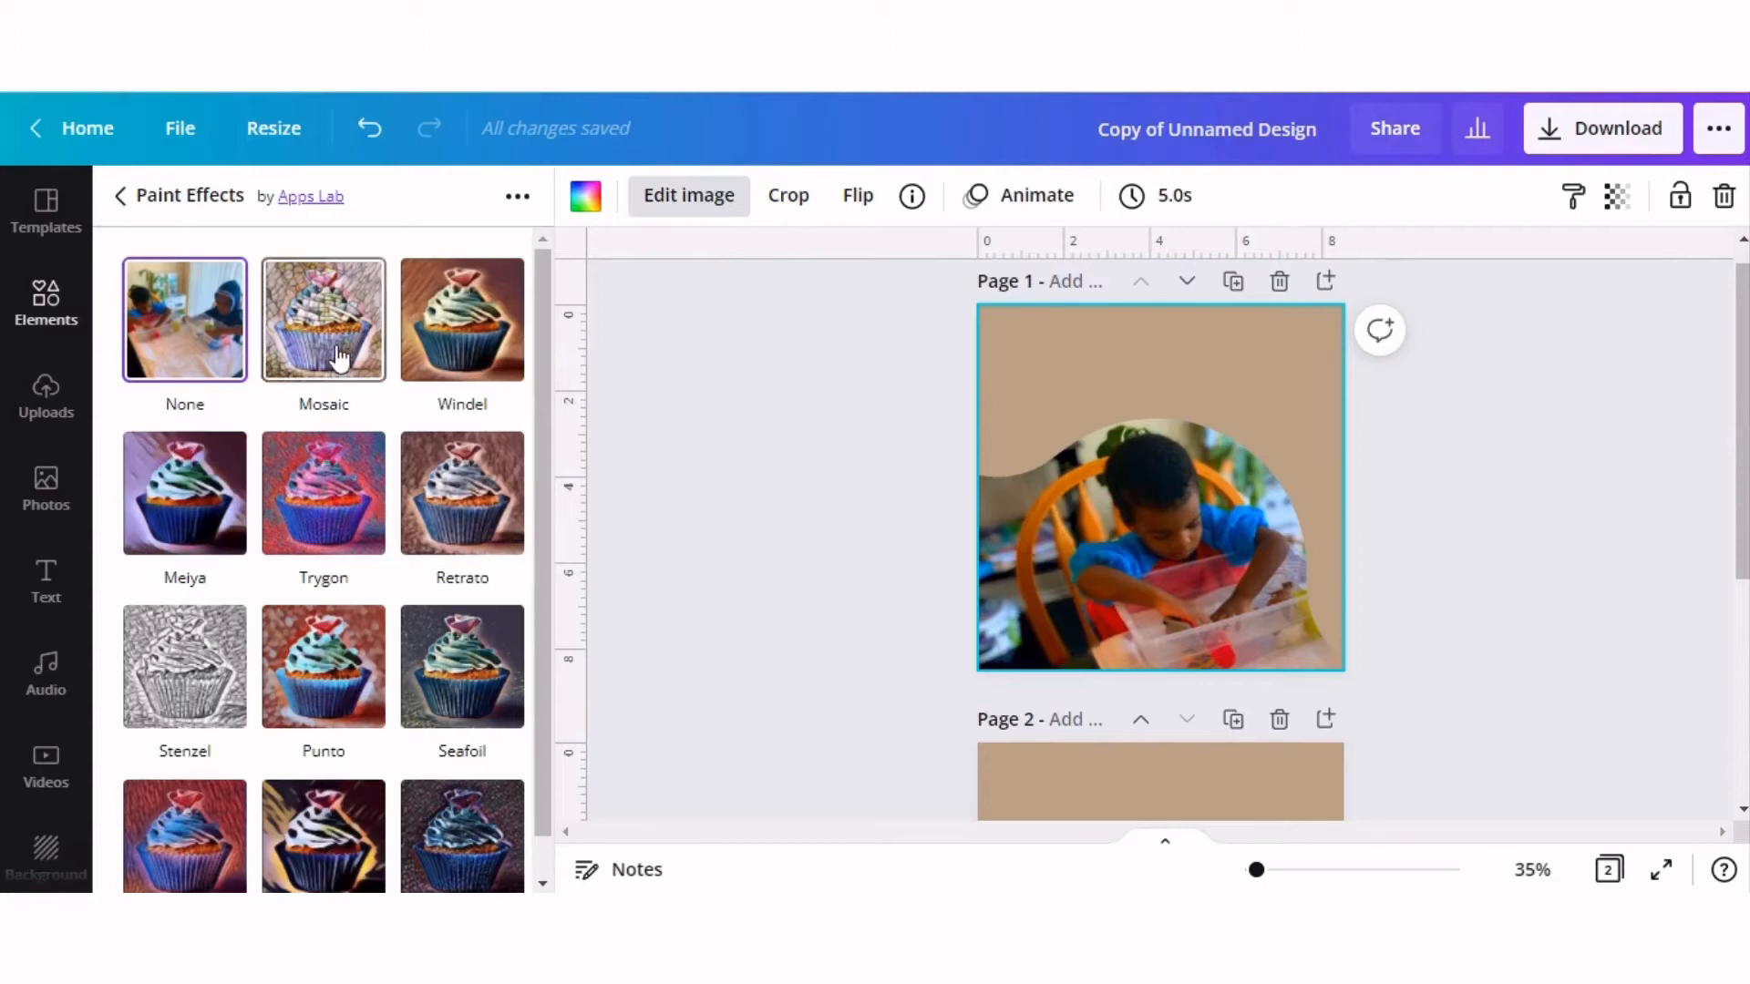
{"action": "left_click", "coordinate": [331, 336]}
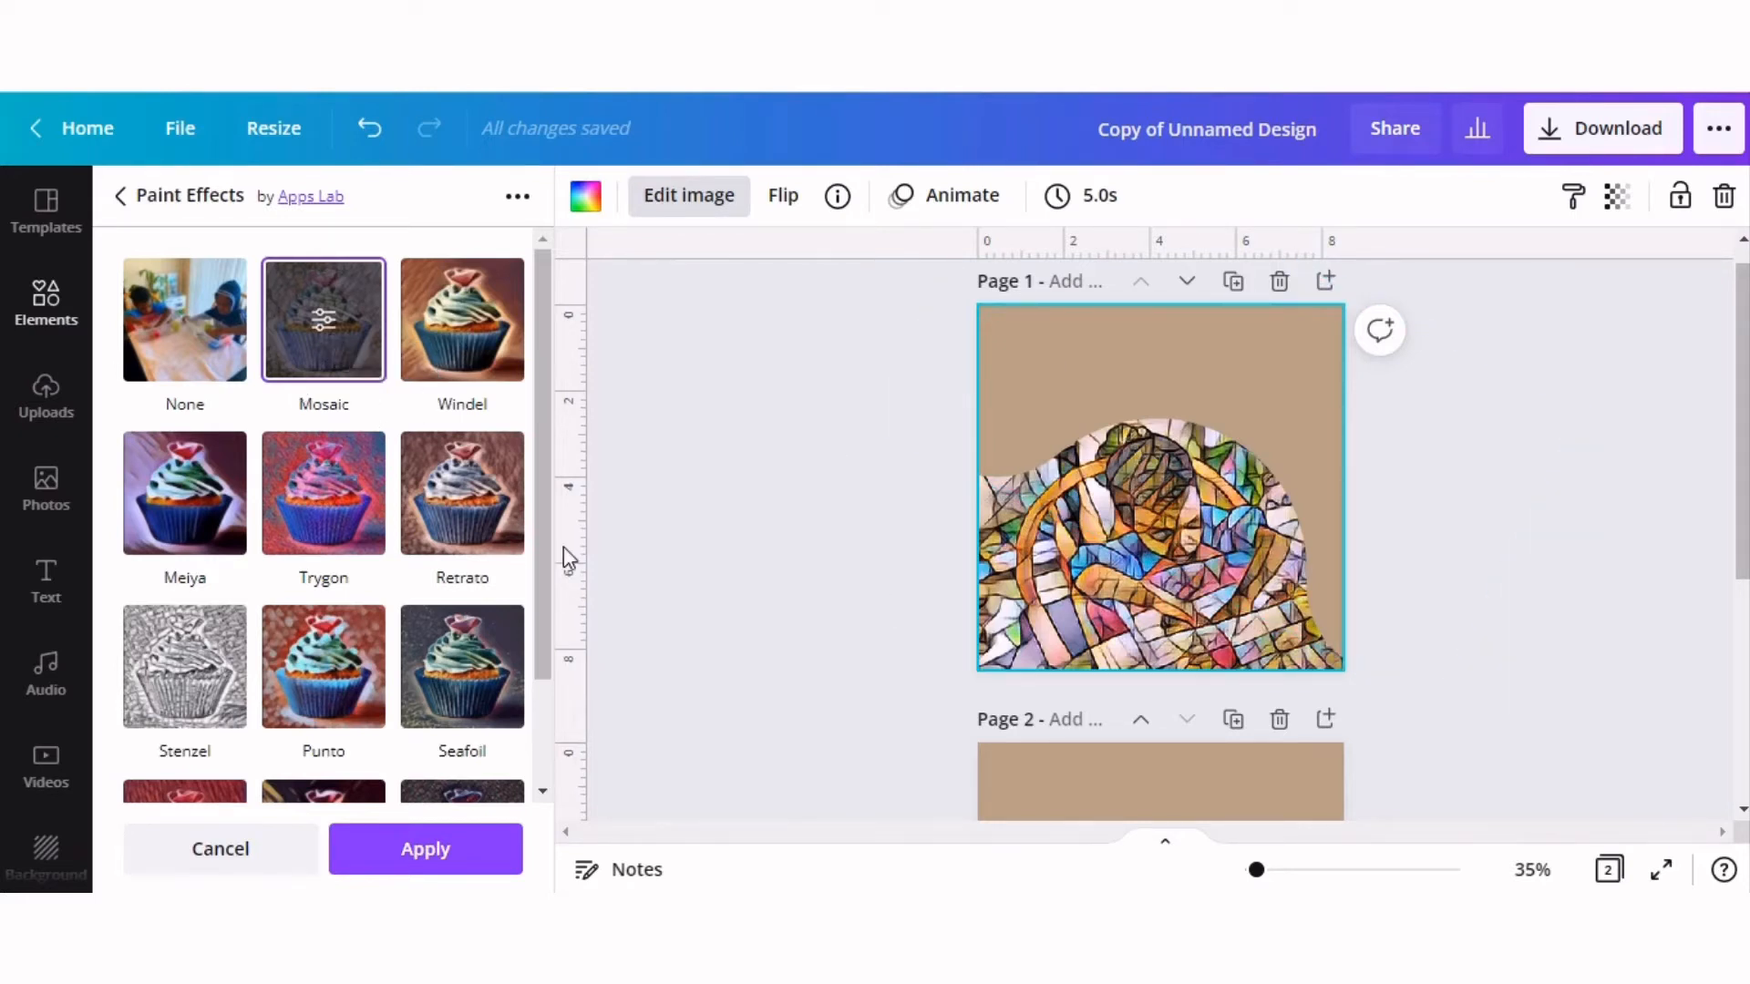
{"action": "left_click", "coordinate": [456, 305]}
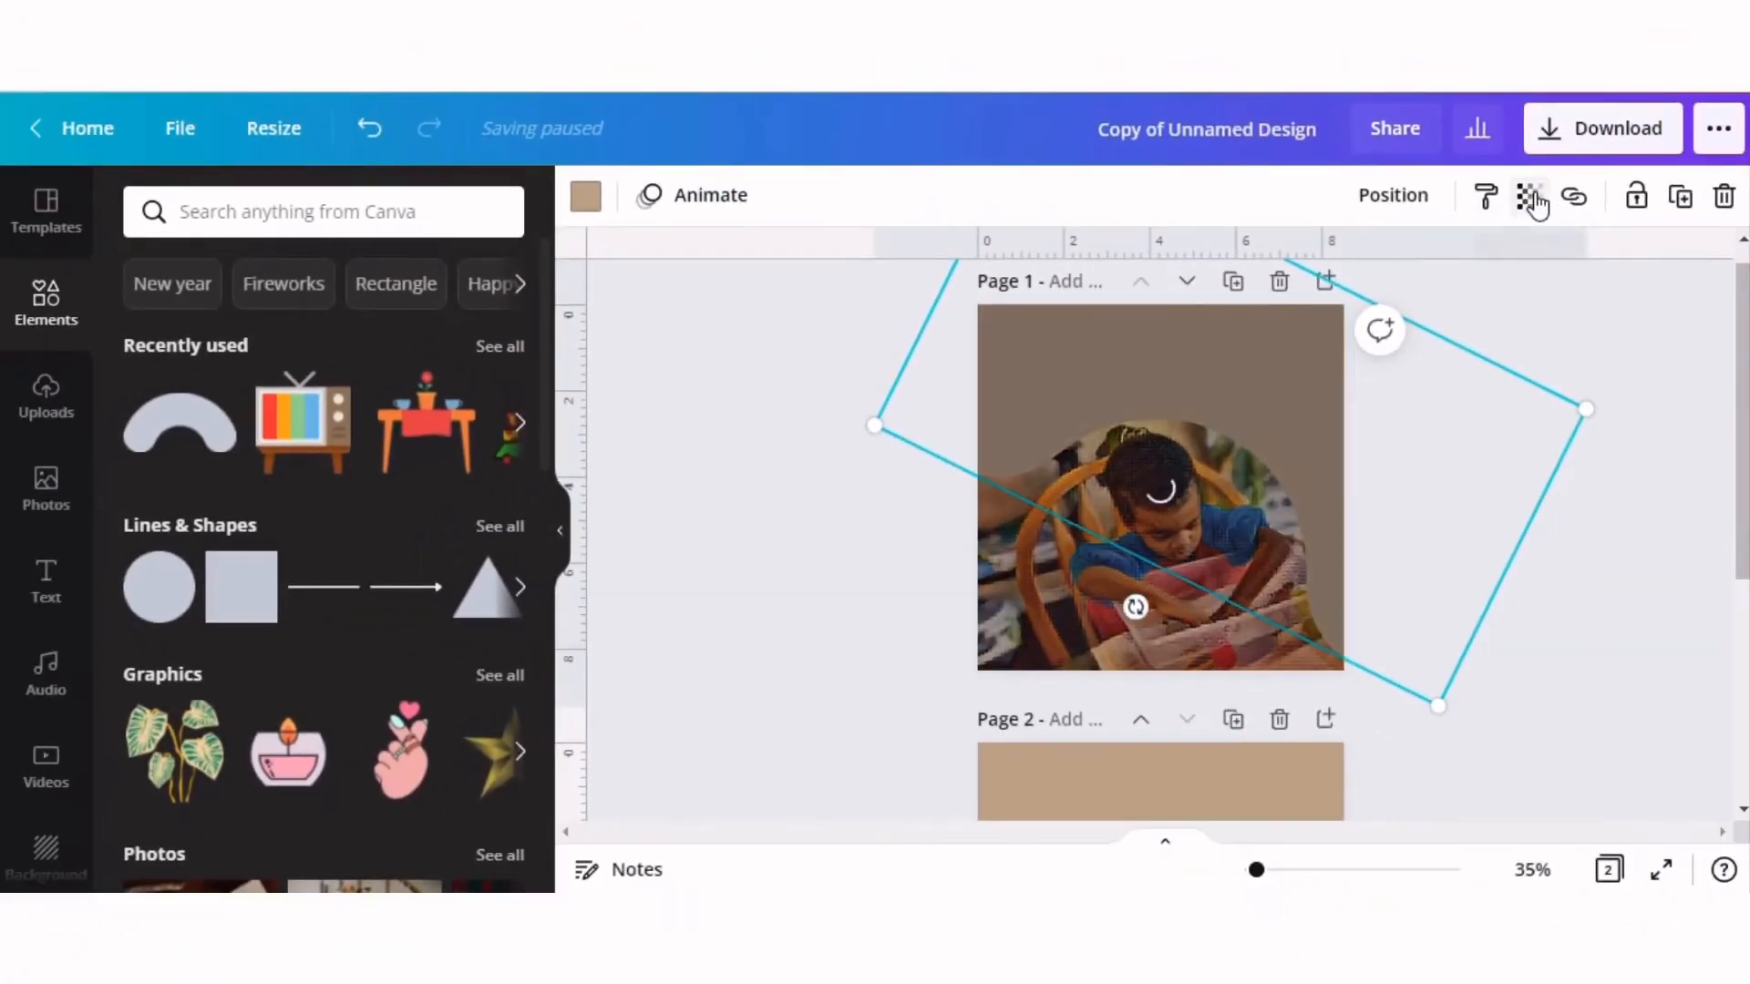
- Set the transparency of the tan arch to 81 on both page 1 and page 2
{"action": "left_click", "coordinate": [1629, 151]}
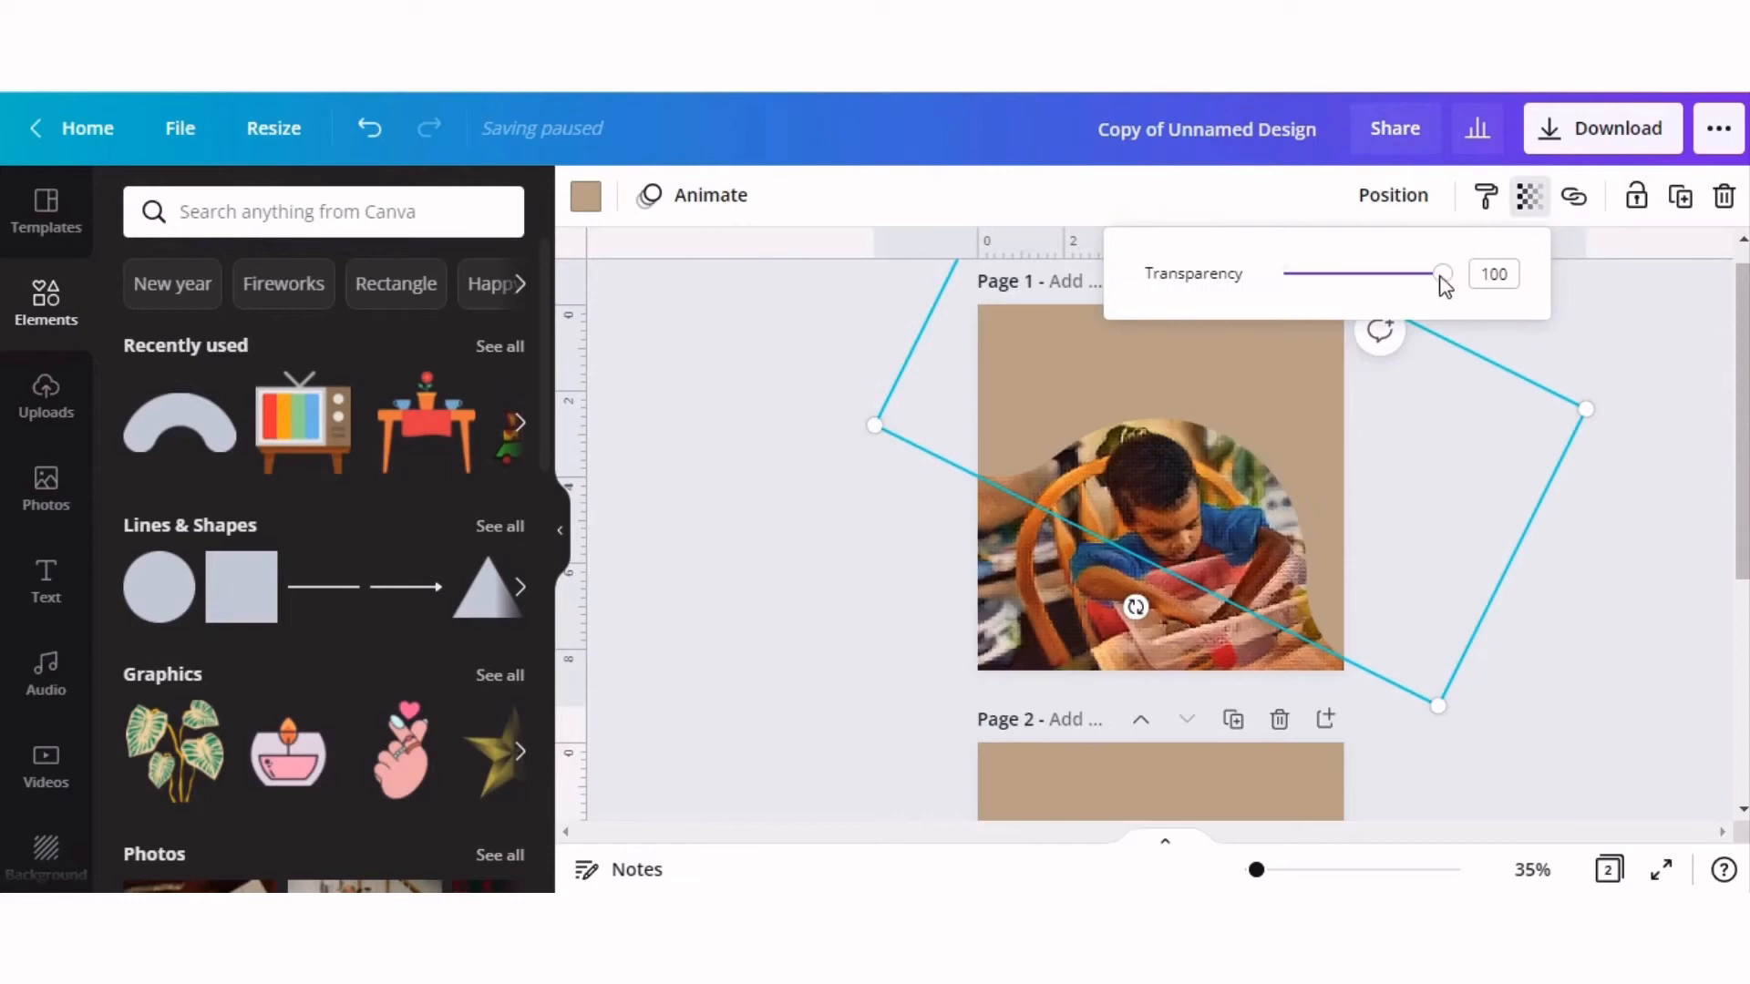
{"action": "mouse_move", "coordinate": [1442, 279]}
{"action": "left_mouse_down"}
{"action": "mouse_move", "coordinate": [1391, 277]}
{"action": "mouse_move", "coordinate": [1415, 287]}
{"action": "left_mouse_up"}
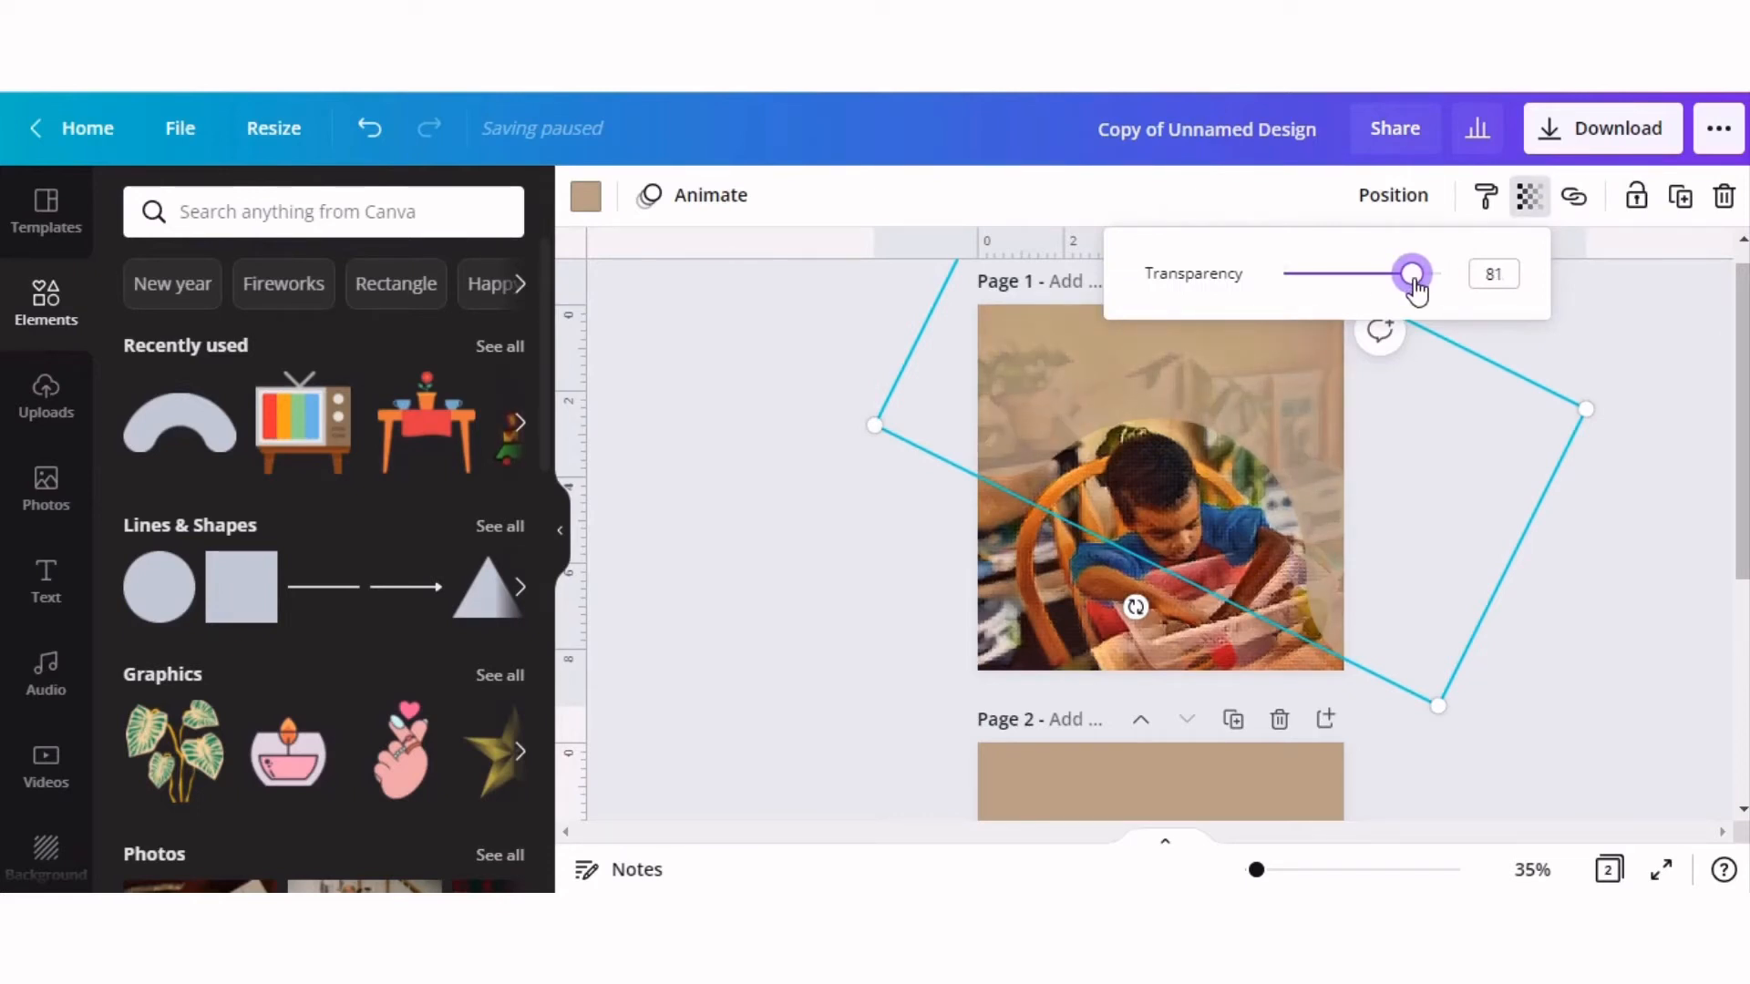
{"action": "scroll", "coordinate": [934, 664], "scroll_direction": "down", "scroll_amount": 3}
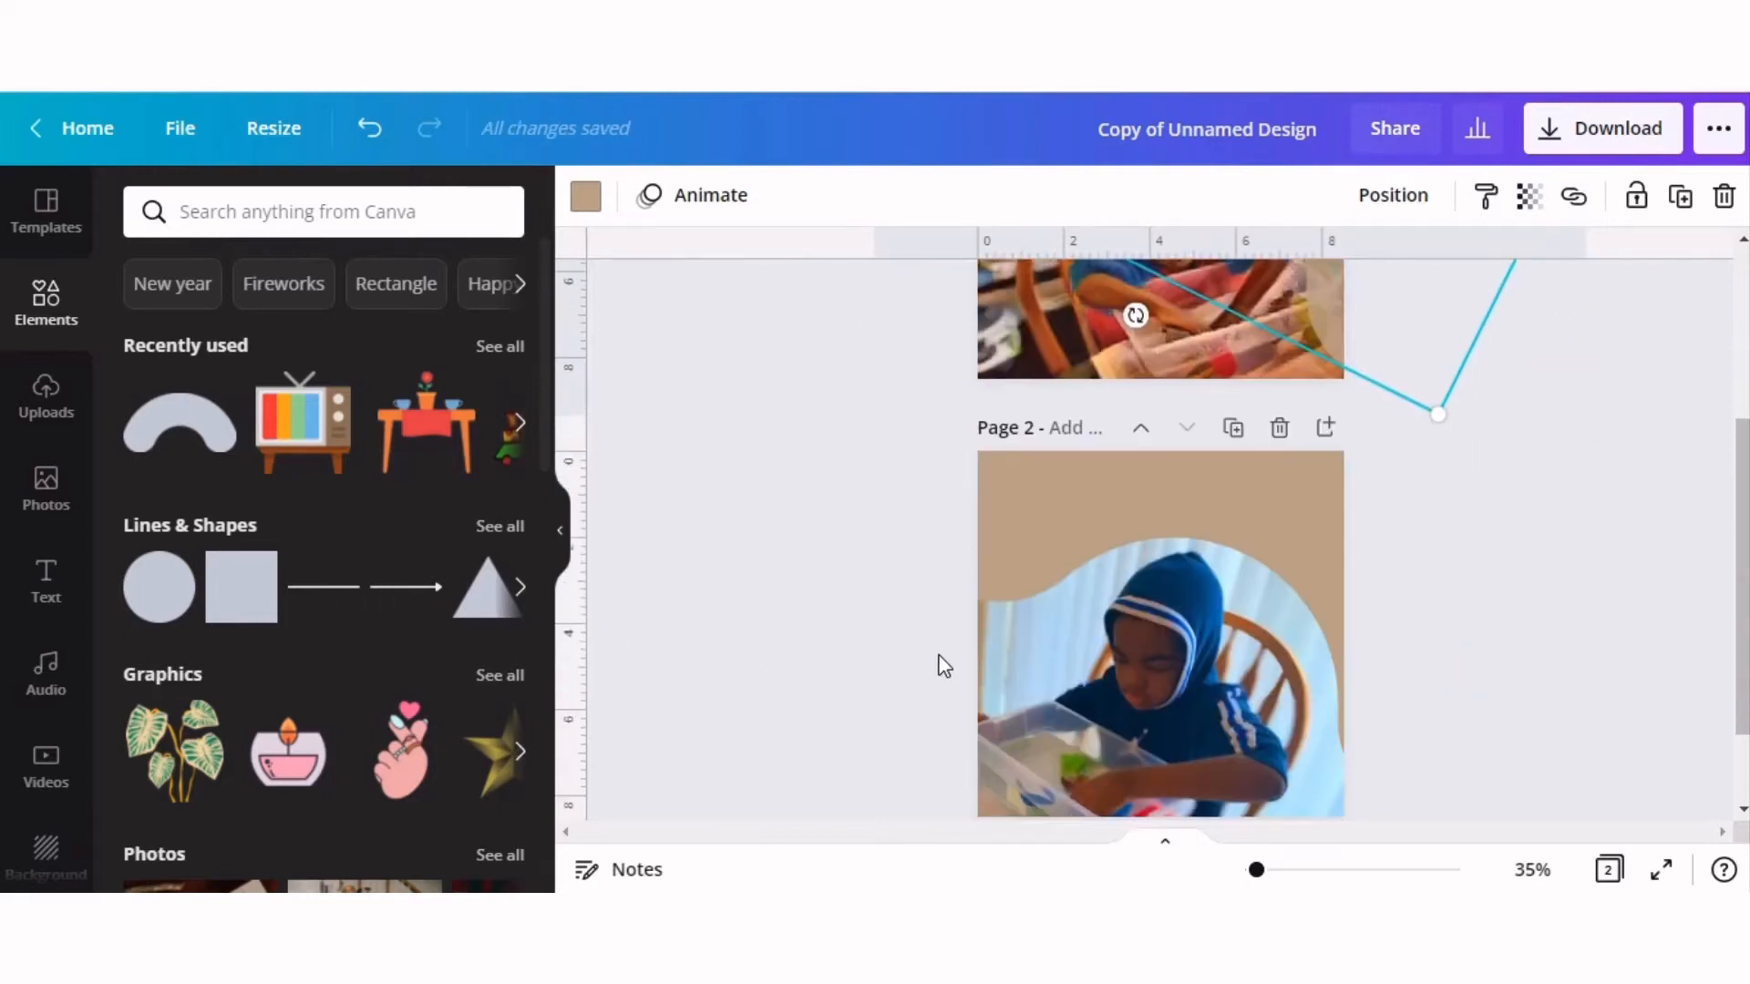
{"action": "left_click", "coordinate": [1070, 513]}
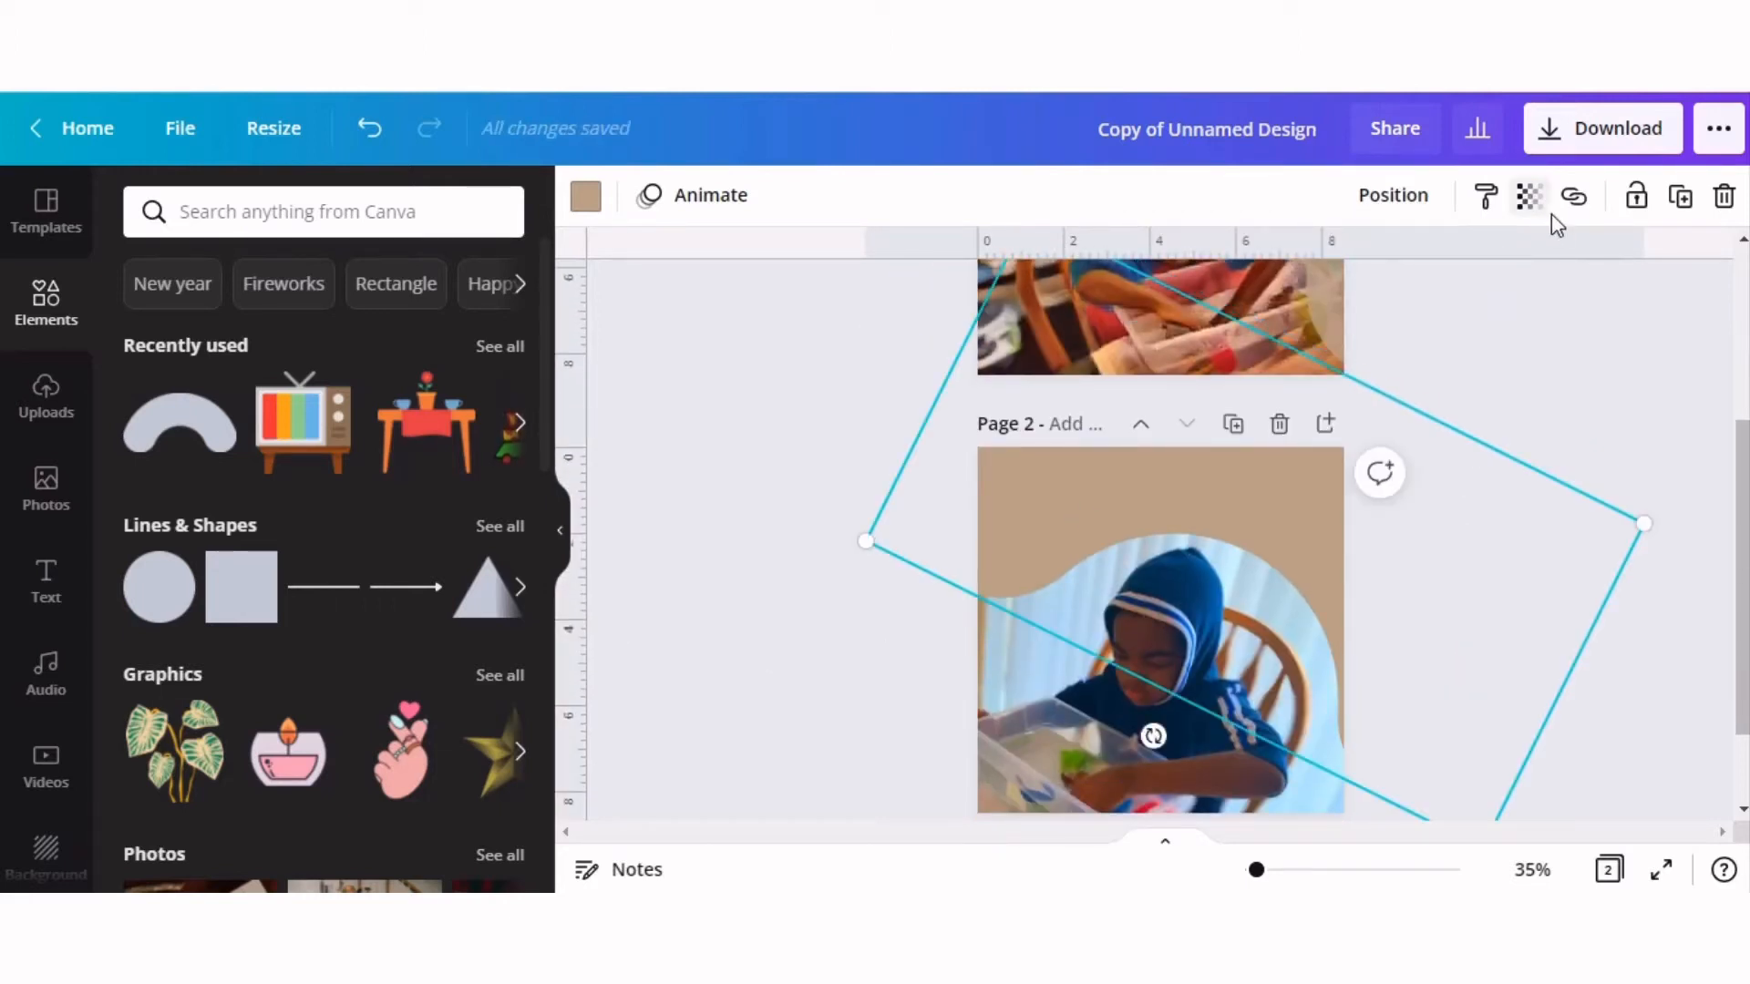
{"action": "left_click", "coordinate": [1529, 197]}
{"action": "left_click_drag", "start_coordinate": [1442, 274], "coordinate": [1412, 279]}
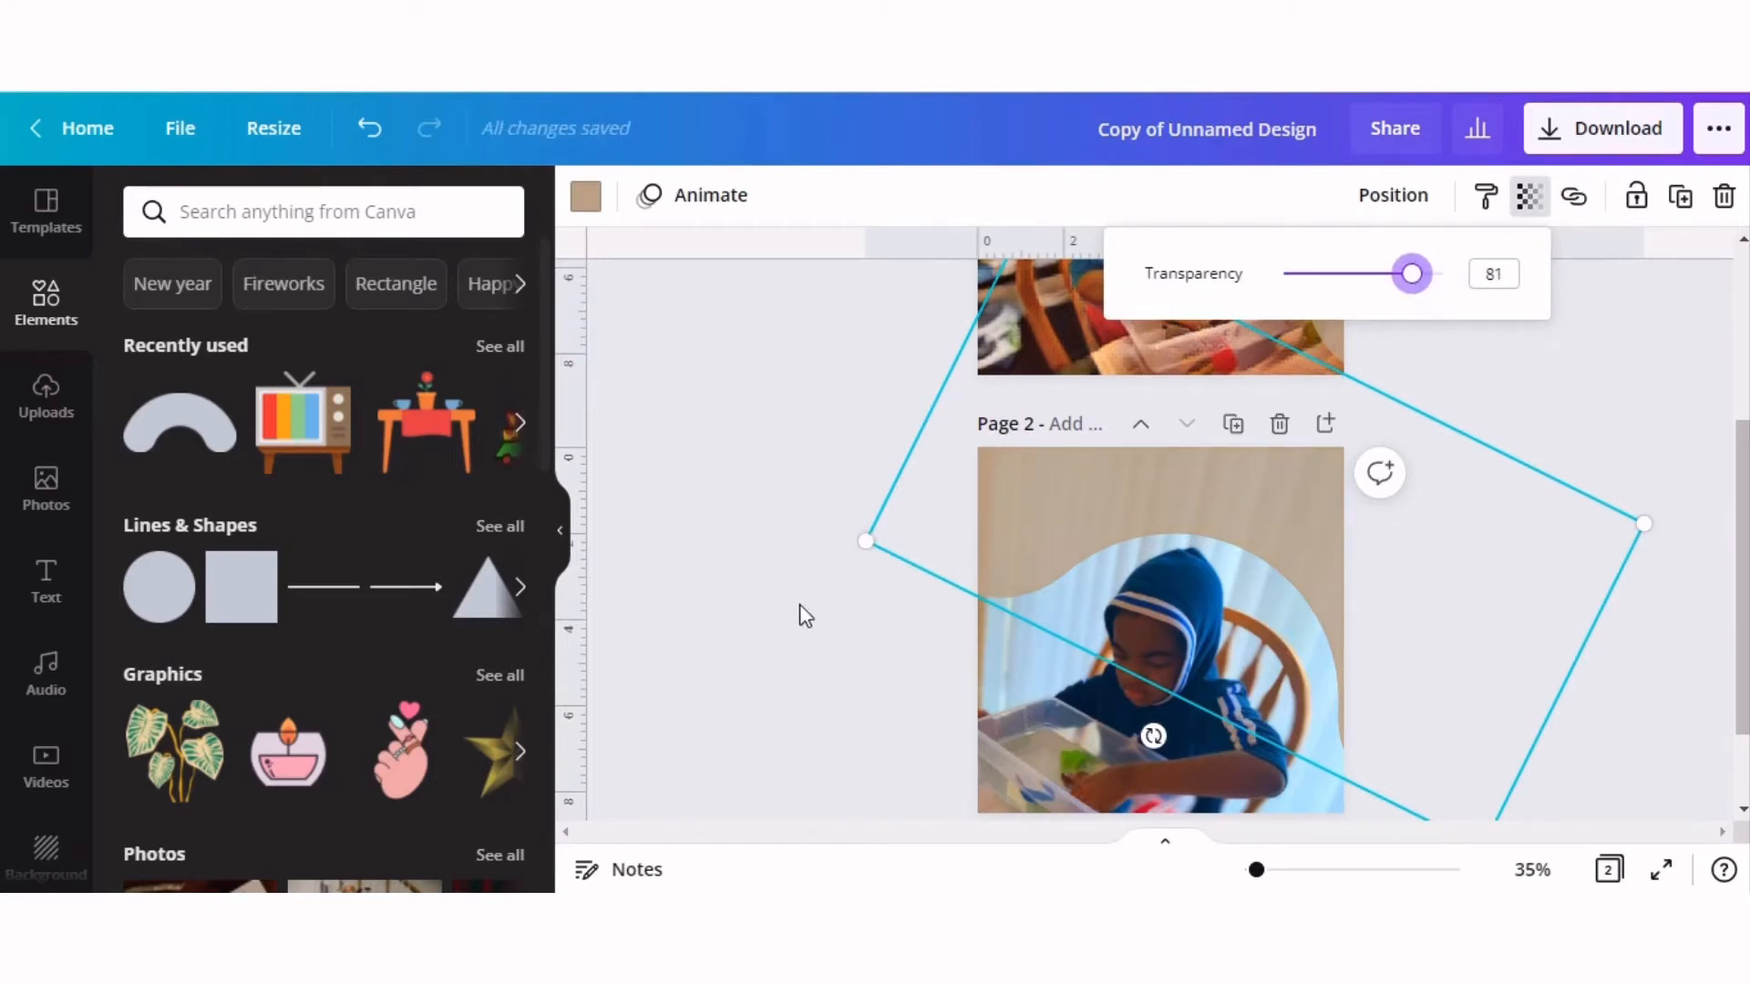
{"action": "left_click", "coordinate": [829, 626]}
- Give the background photo on page 2 the Windel paint effect and check the result on the pages
{"action": "left_click", "coordinate": [1022, 743]}
{"action": "left_click", "coordinate": [994, 686]}
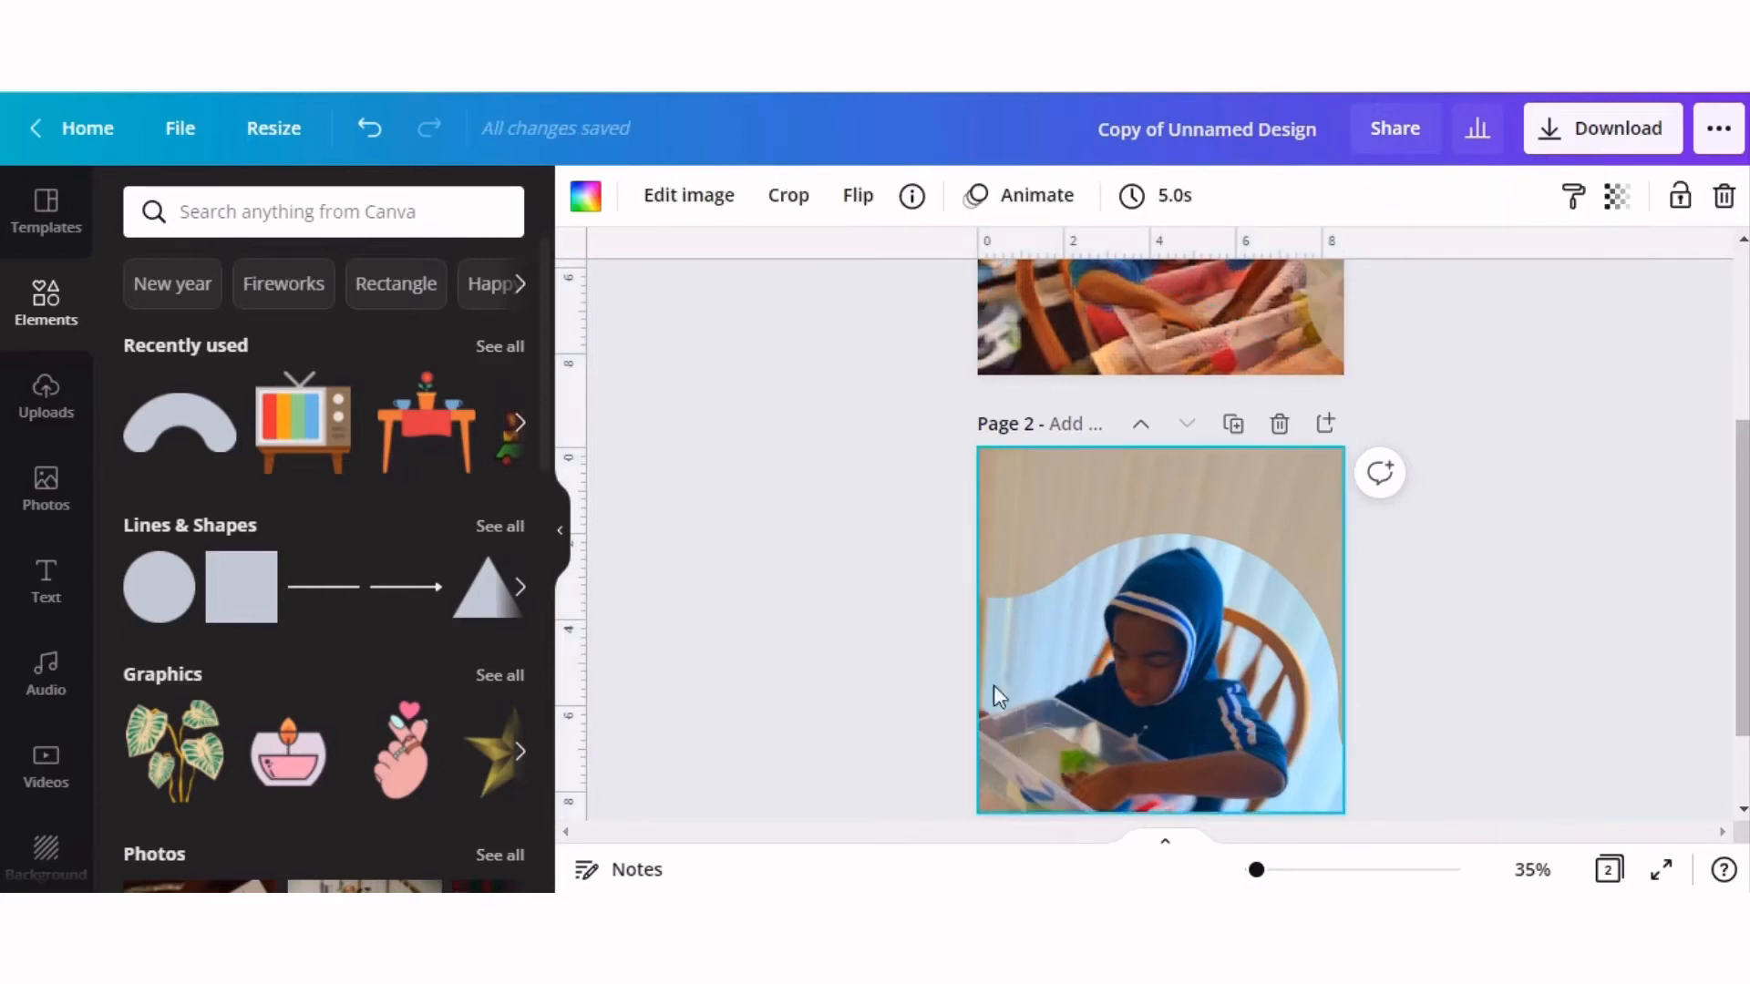
{"action": "left_click", "coordinate": [674, 198]}
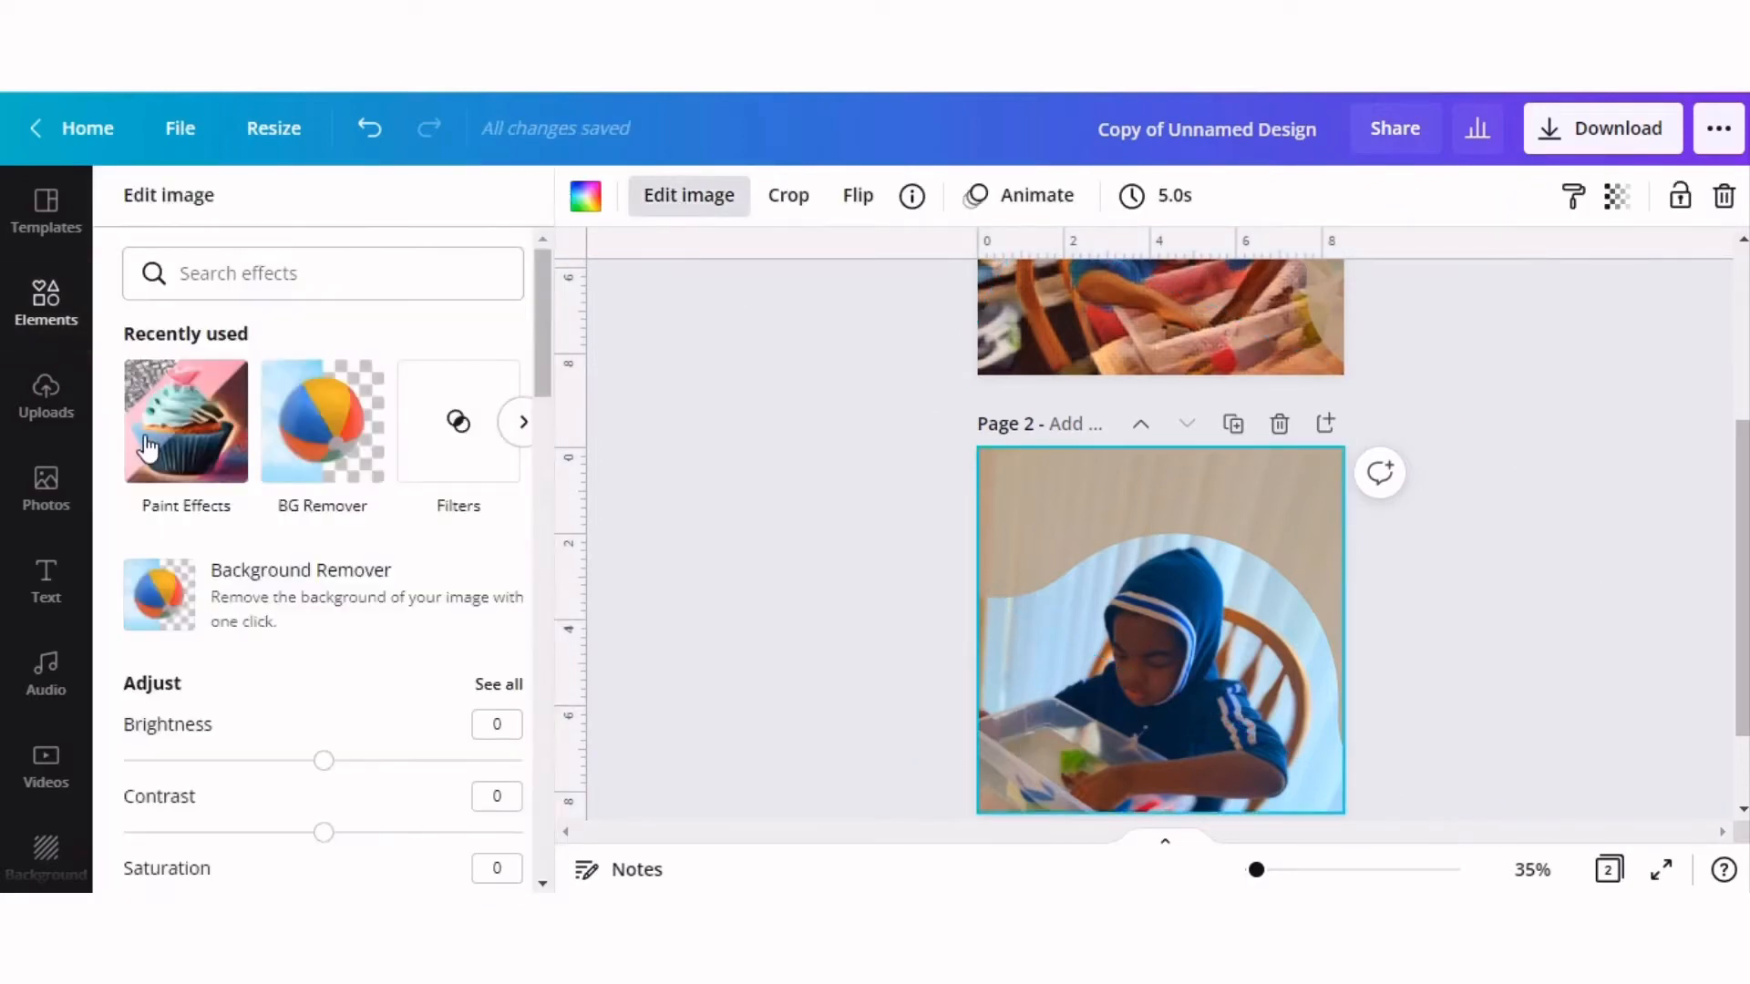
{"action": "left_click", "coordinate": [166, 449]}
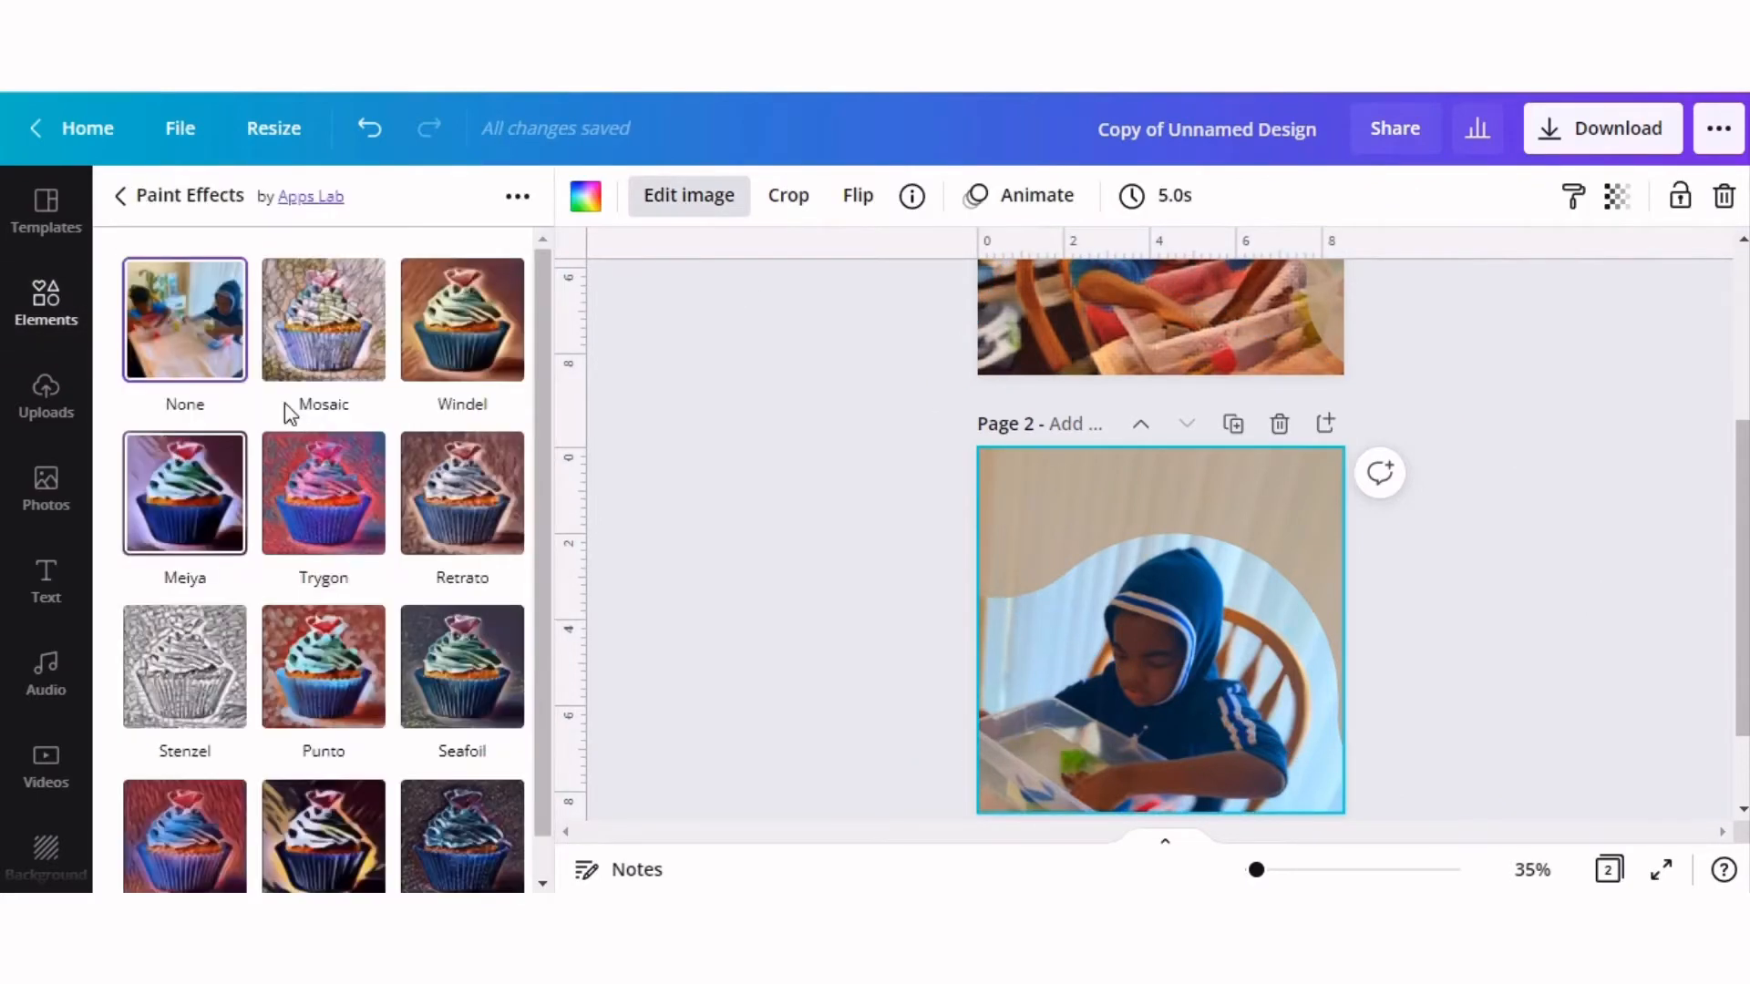
{"action": "left_click", "coordinate": [453, 359]}
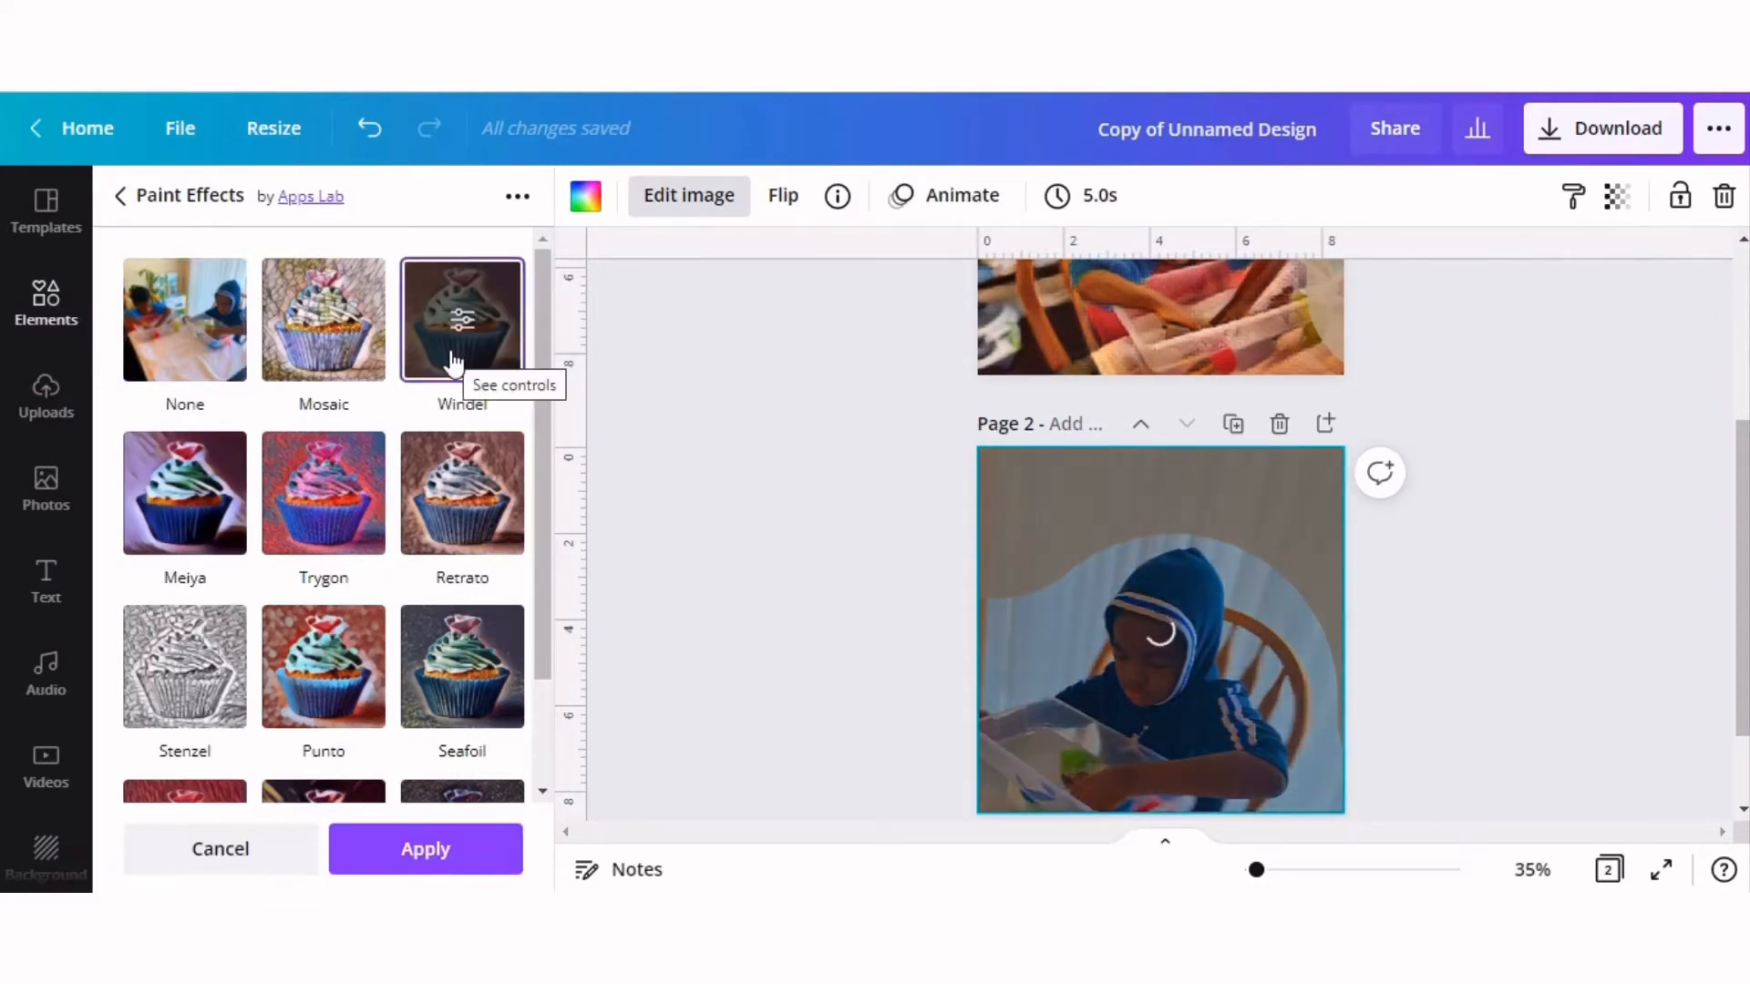
{"action": "scroll", "coordinate": [828, 511], "scroll_direction": "up", "scroll_amount": 3}
{"action": "scroll", "coordinate": [830, 518], "scroll_direction": "down", "scroll_amount": 5}
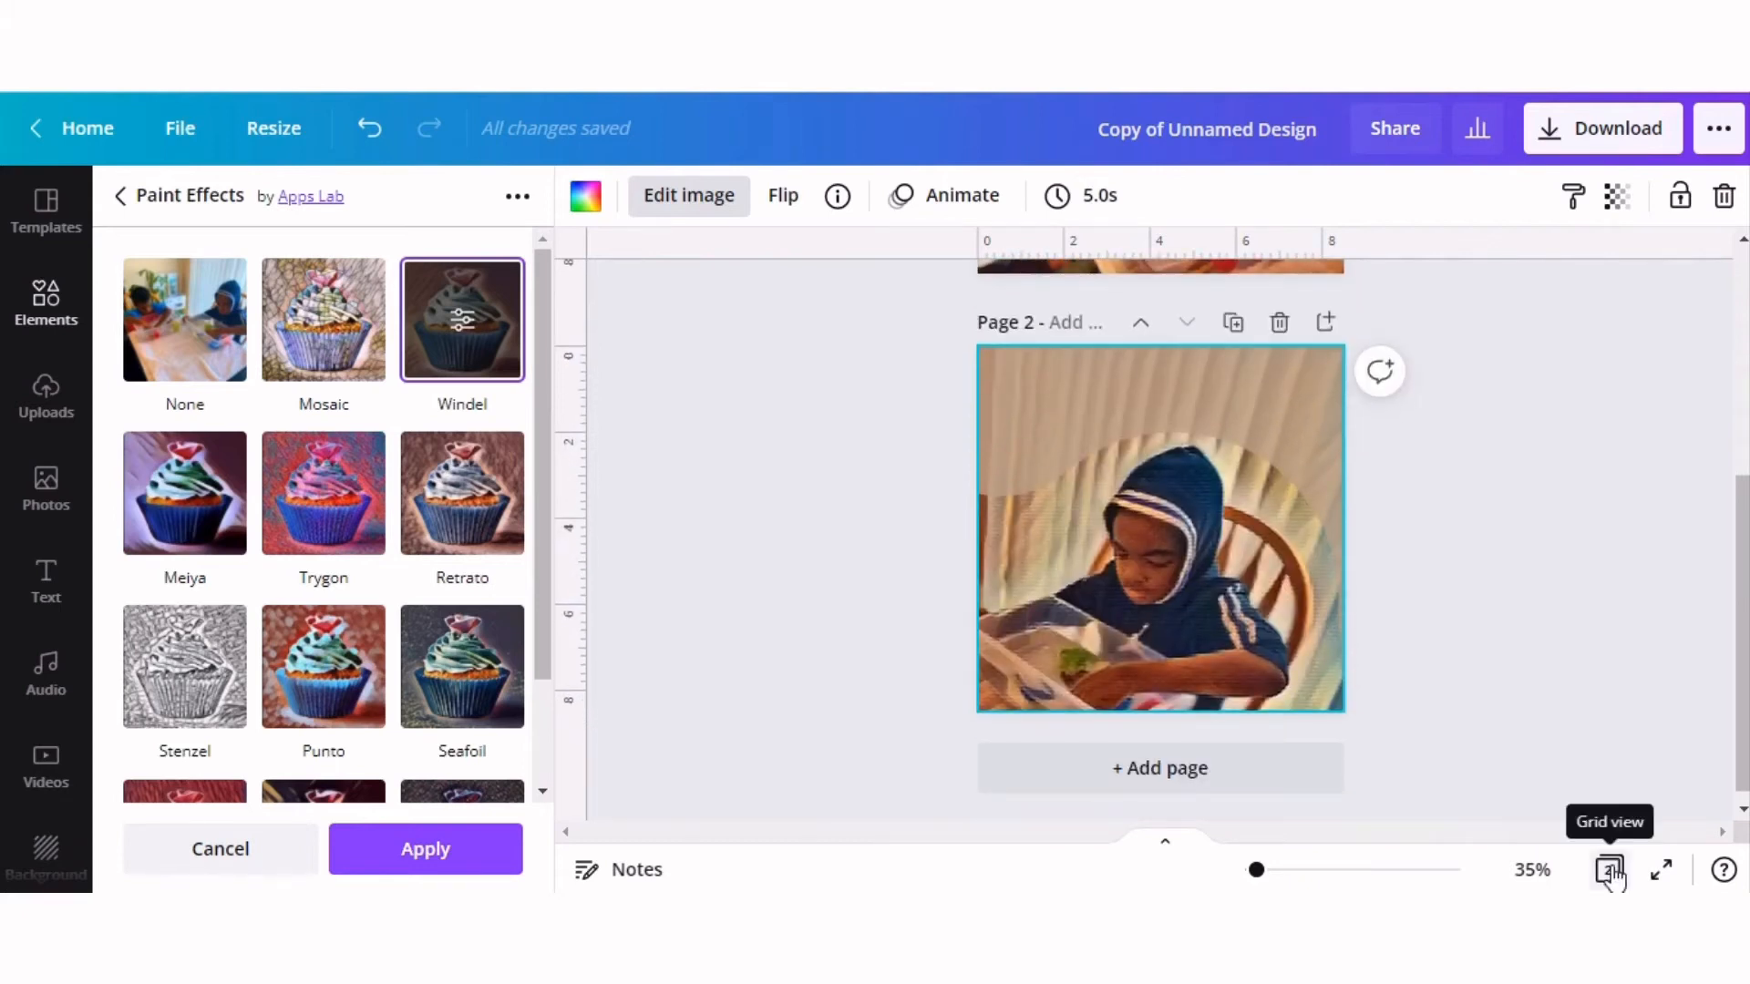
- Compare the arches on both pages side by side in the page overview
{"action": "left_click", "coordinate": [1609, 870]}
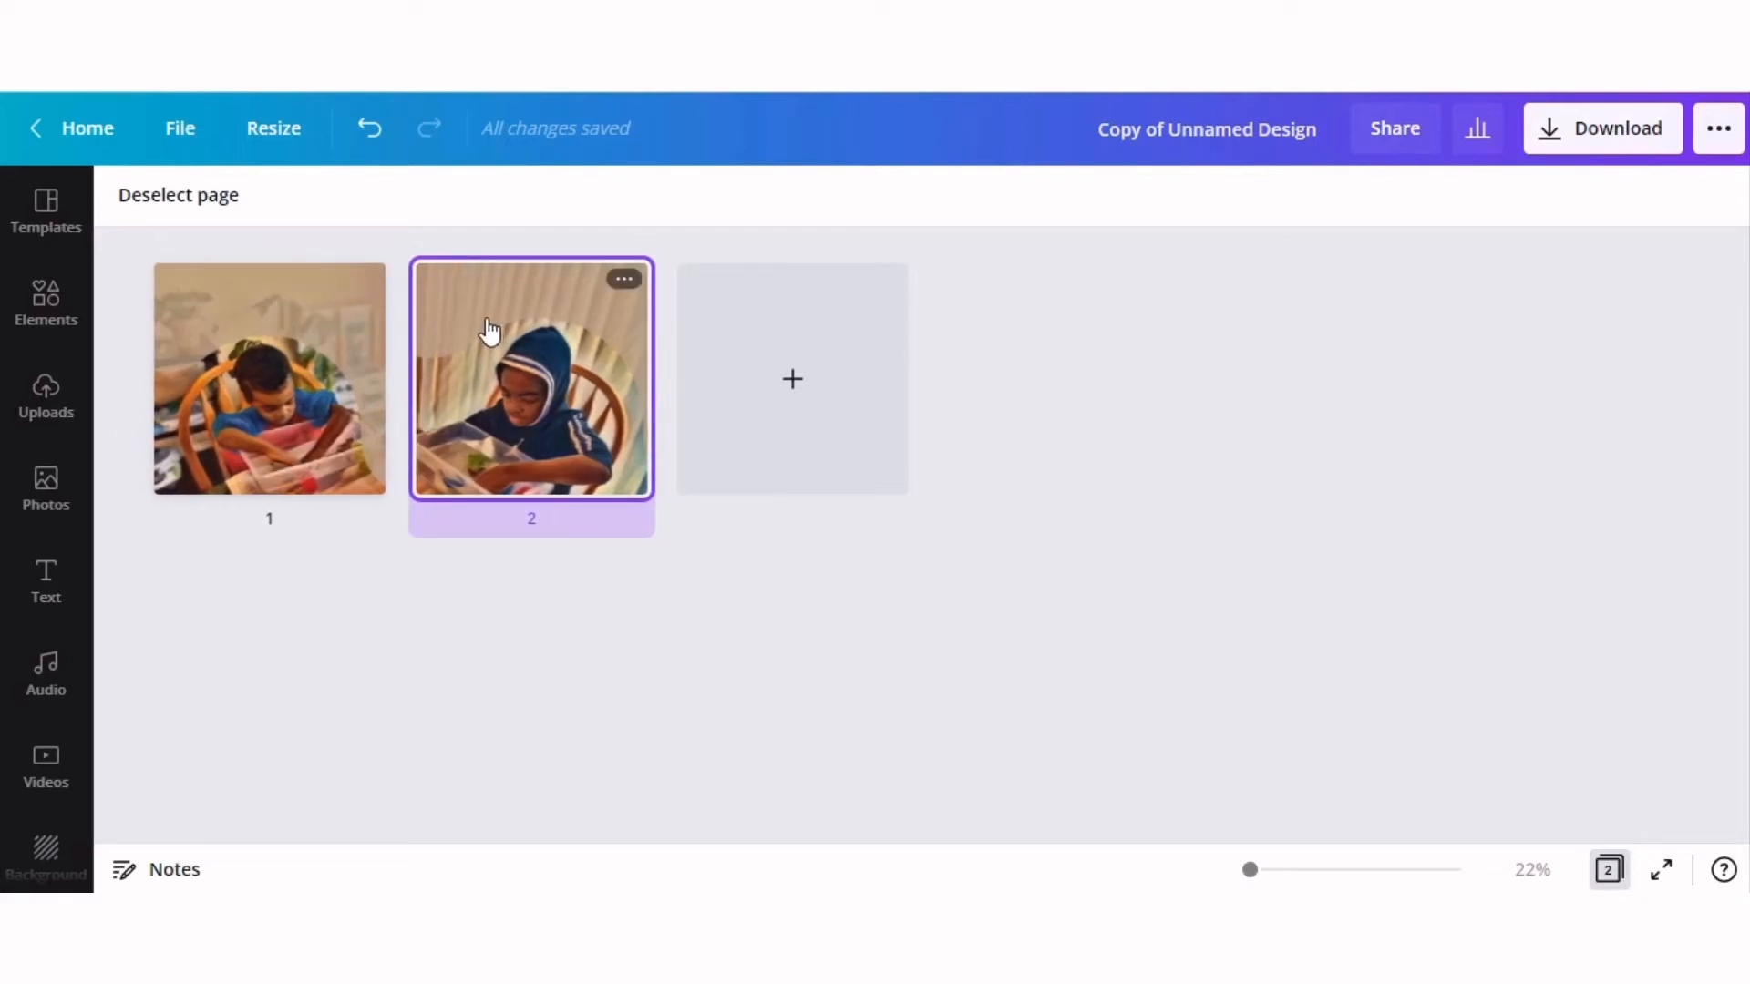
{"action": "mouse_move", "coordinate": [395, 325]}
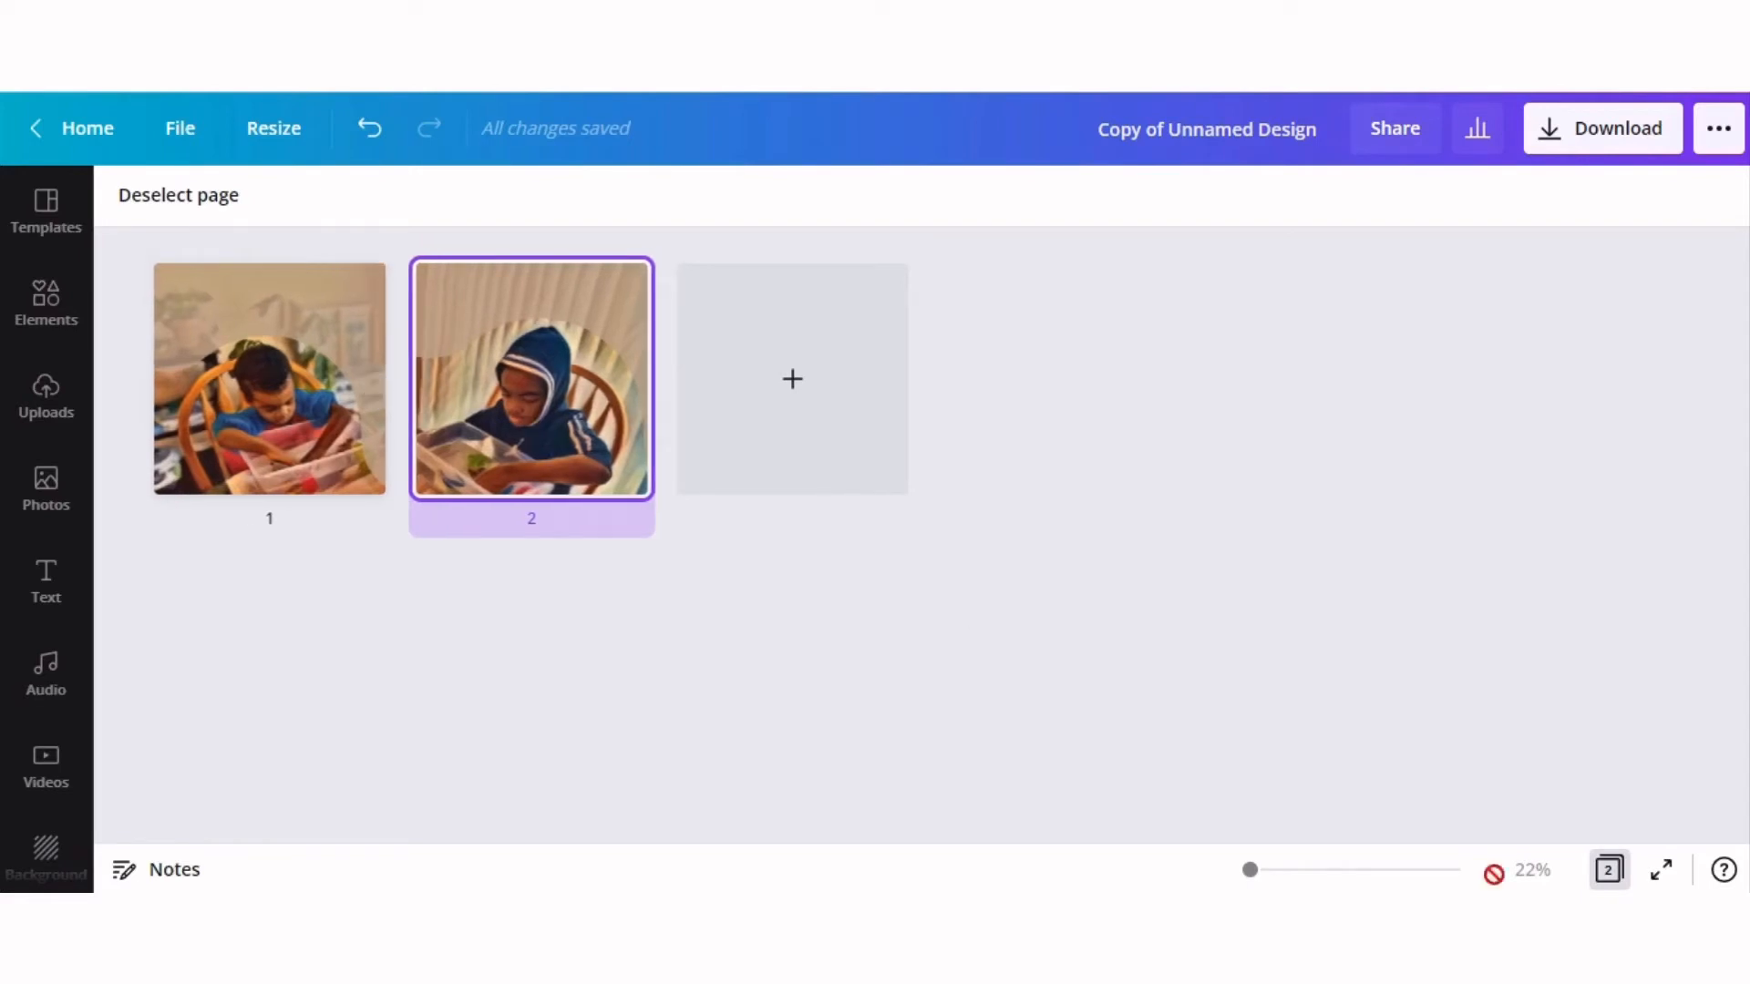
{"action": "left_click", "coordinate": [1609, 869]}
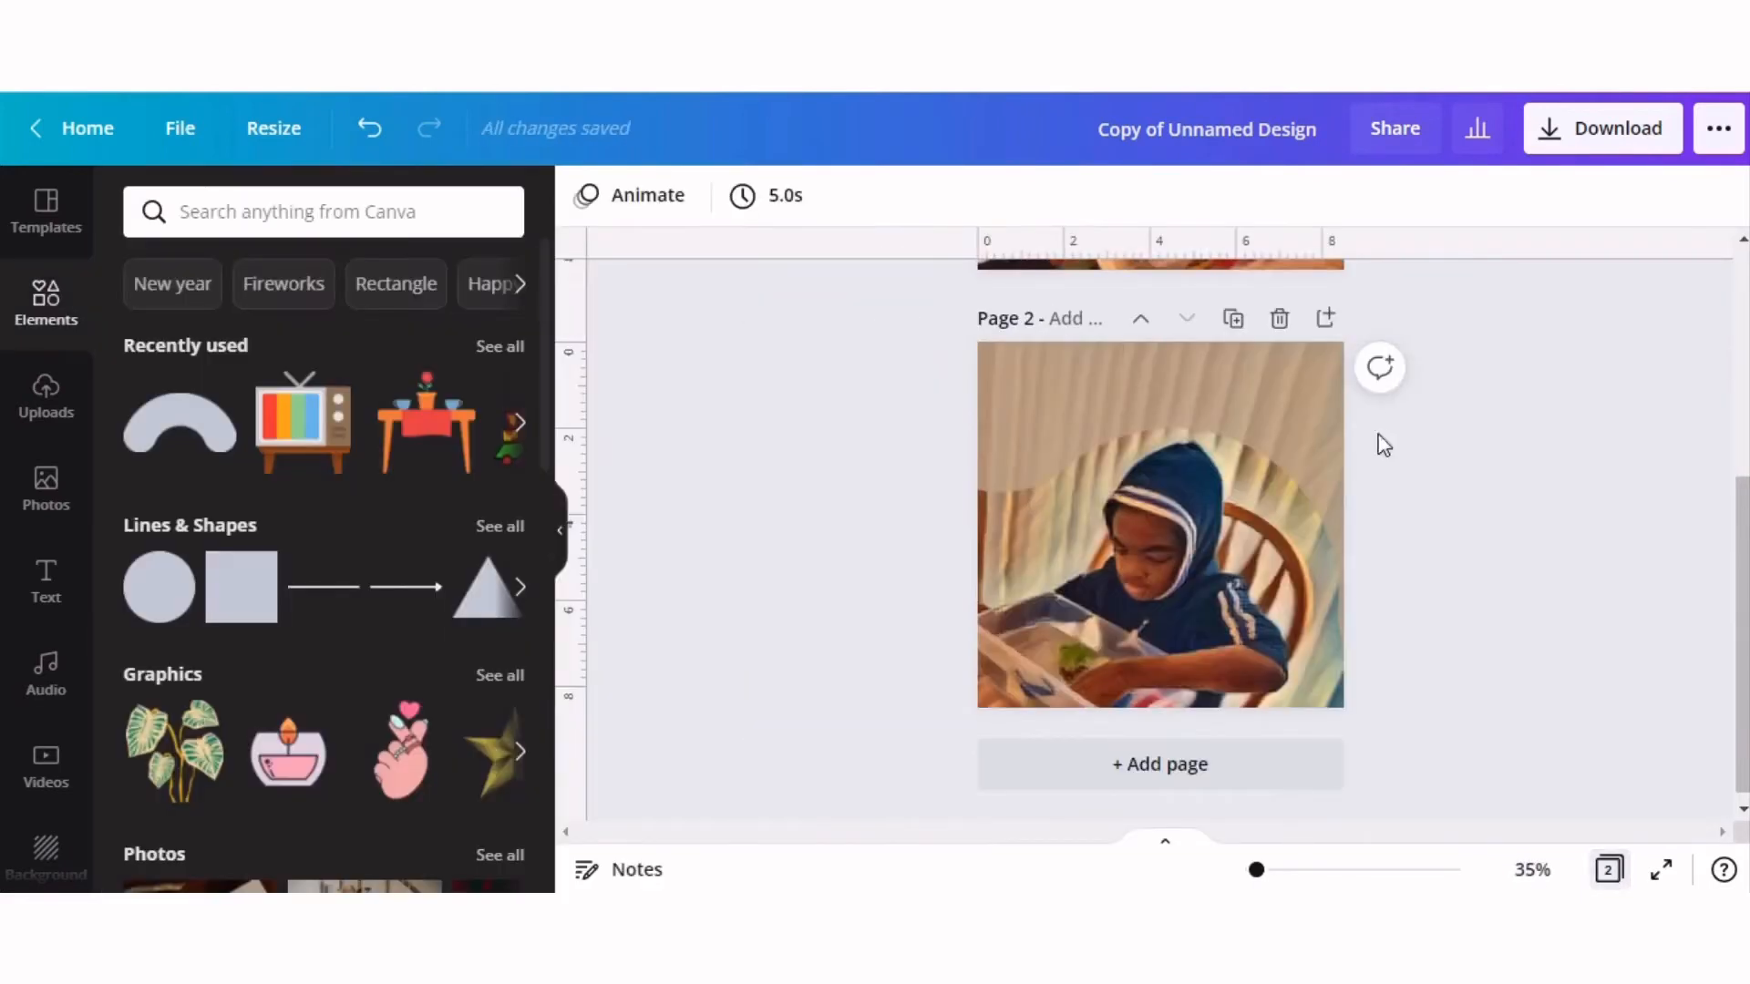
- Try rotating the tan arch on page 1 to about -3°
{"action": "scroll", "coordinate": [1040, 599], "scroll_direction": "up", "scroll_amount": 5}
{"action": "left_click", "coordinate": [1040, 599]}
{"action": "left_click_drag", "start_coordinate": [1135, 633], "coordinate": [1250, 572]}
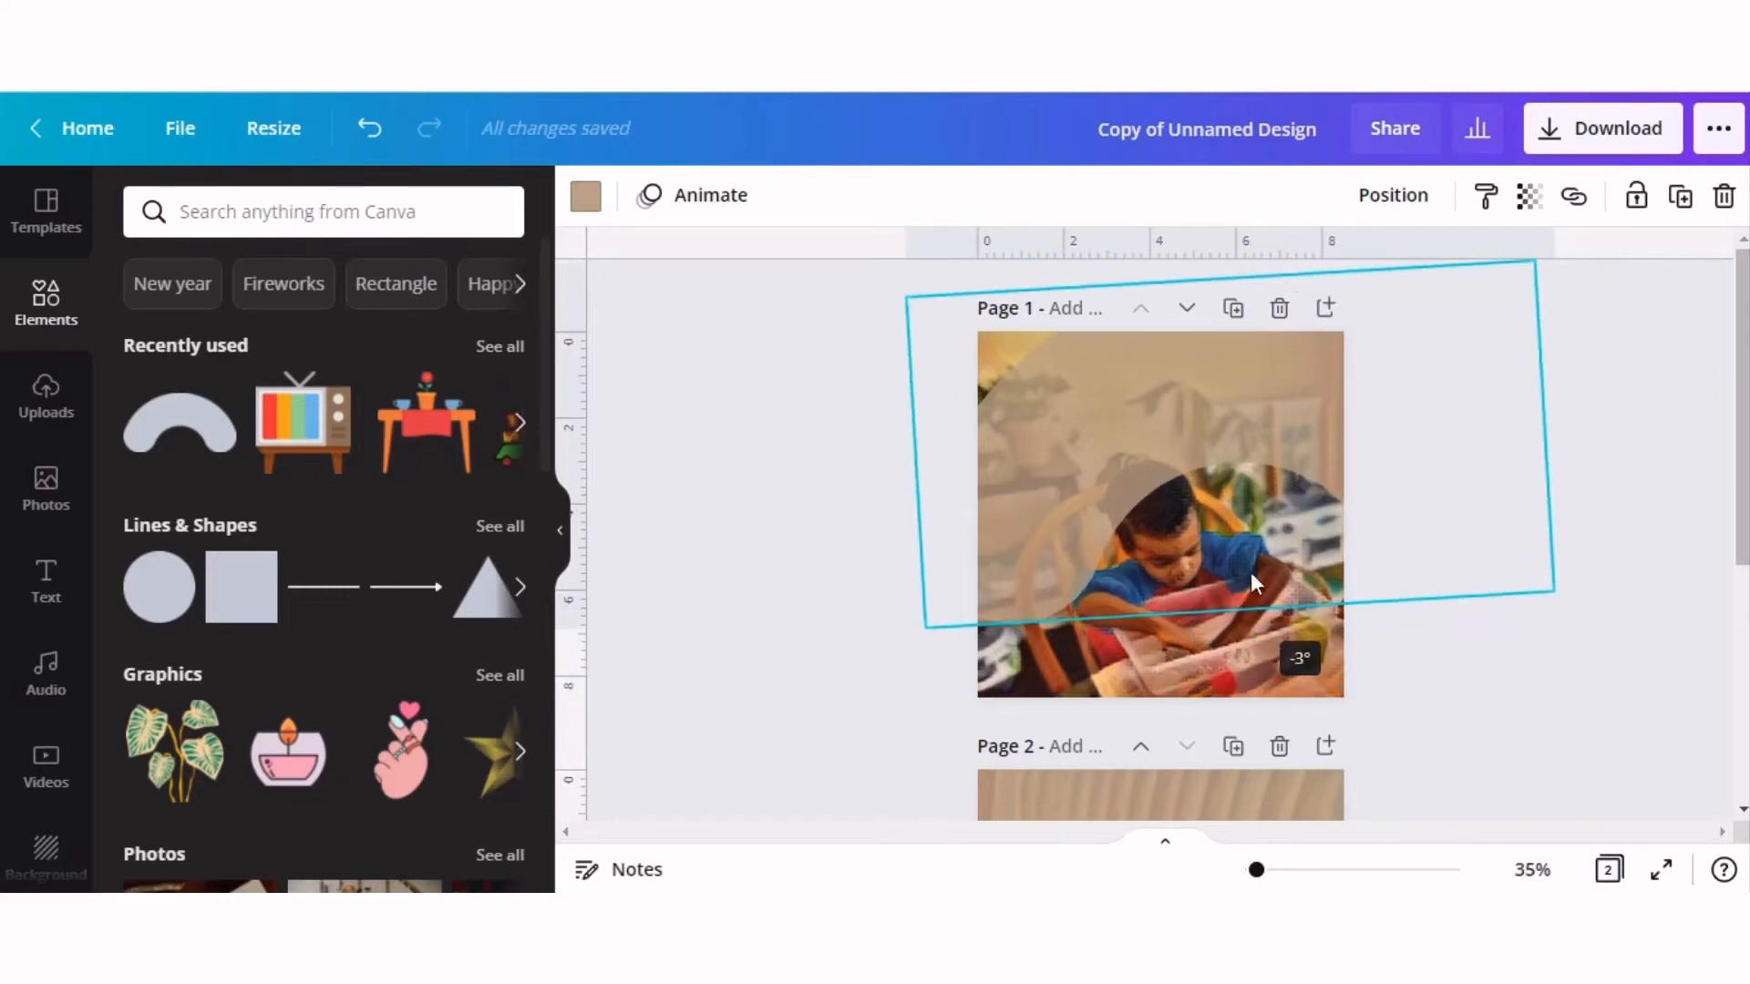
- Replace the tan arch on page 1 with a copy of the tan arch from page 2
{"action": "scroll", "coordinate": [1343, 392], "scroll_direction": "down", "scroll_amount": 5}
{"action": "left_click", "coordinate": [1019, 388]}
{"action": "right_click", "coordinate": [1019, 388]}
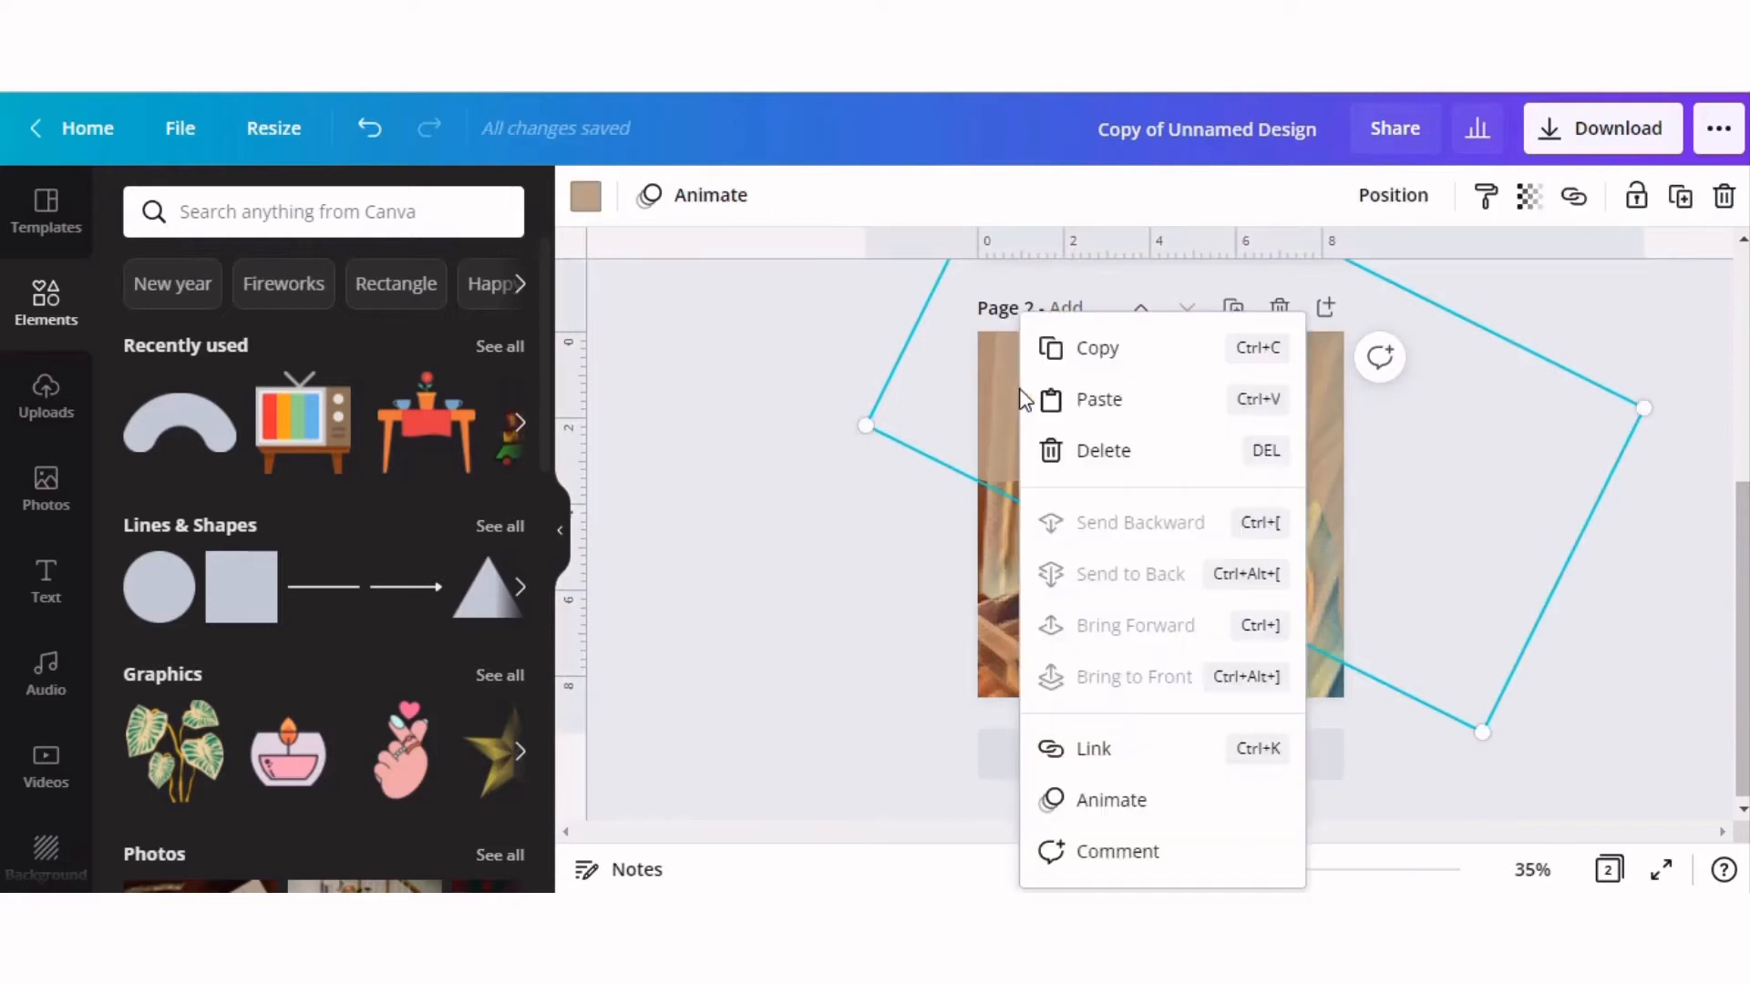
{"action": "left_click", "coordinate": [1107, 351]}
{"action": "scroll", "coordinate": [823, 500], "scroll_direction": "up", "scroll_amount": 5}
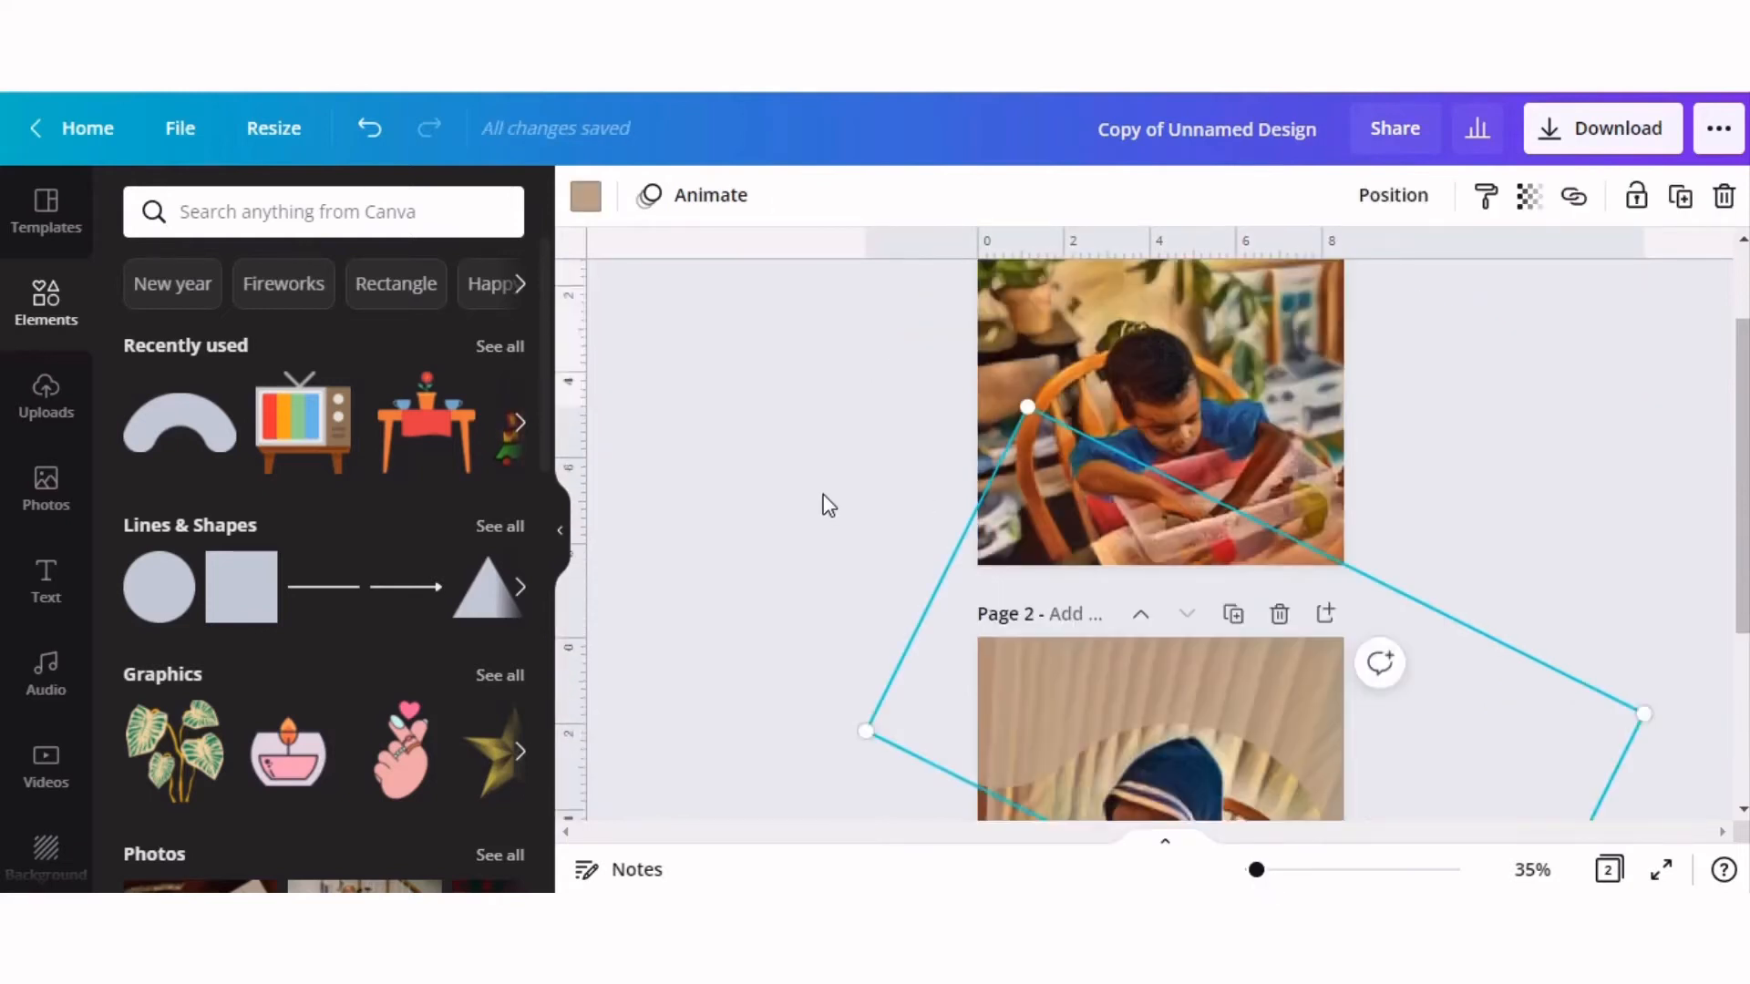
{"action": "left_click", "coordinate": [1090, 396]}
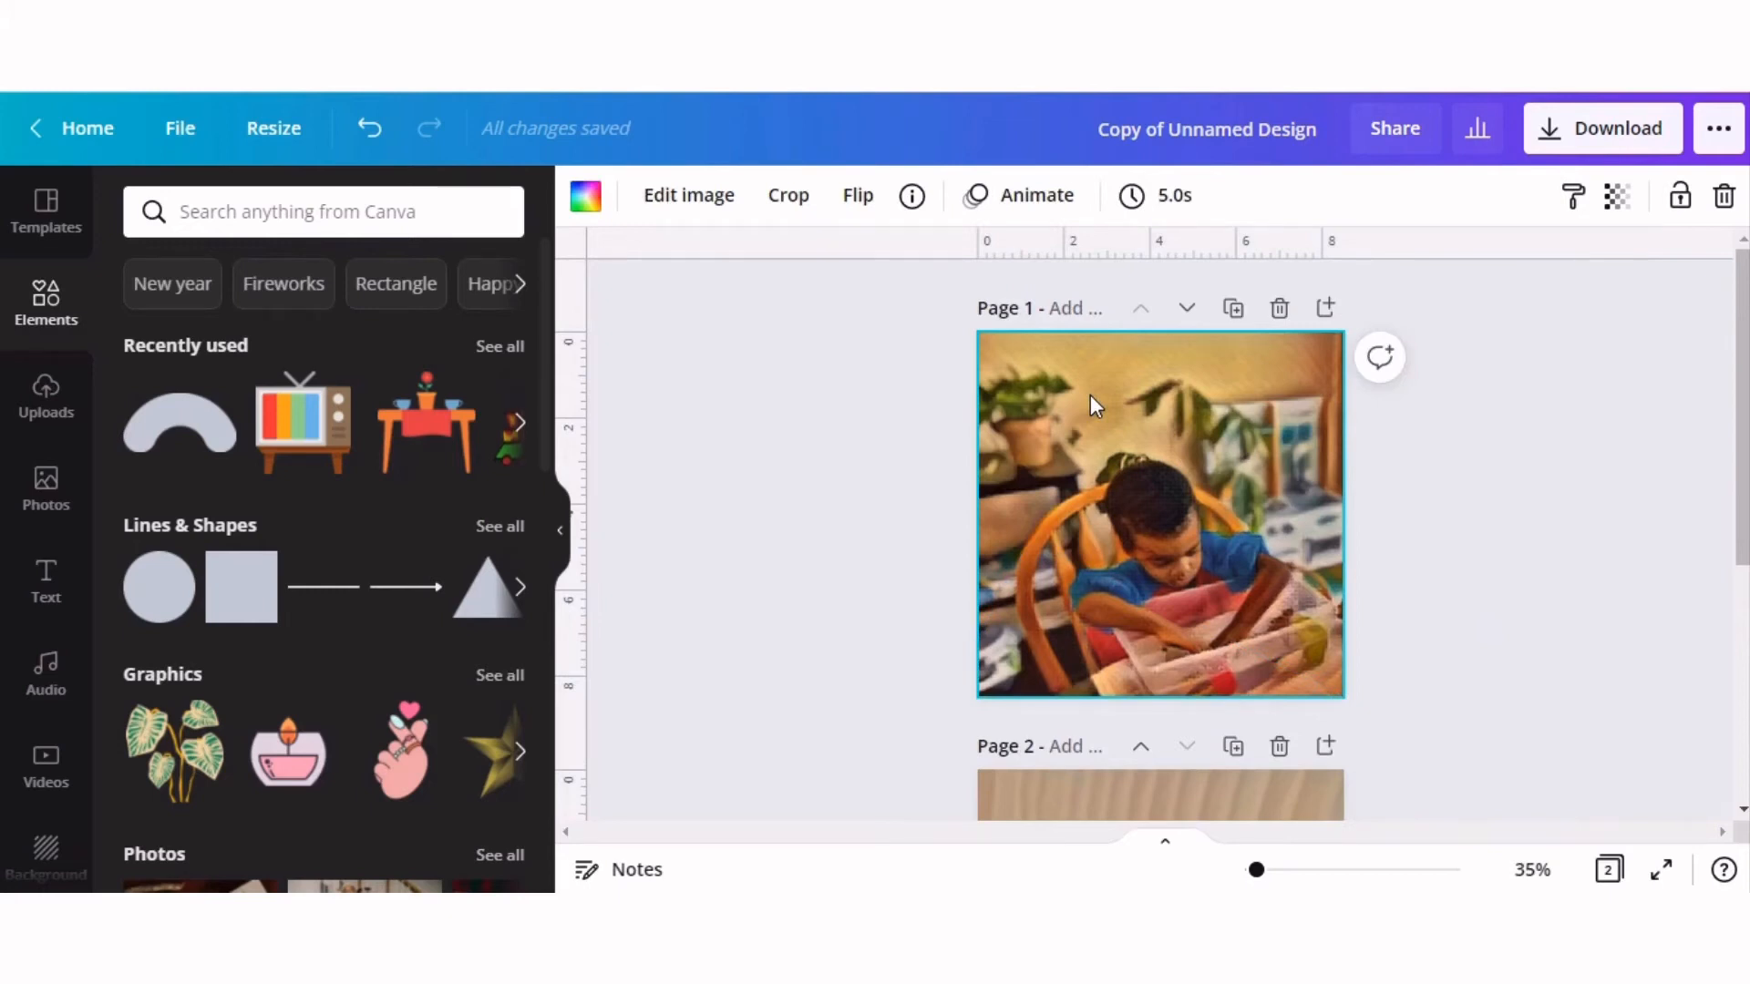
{"action": "key", "text": "ctrl+v"}
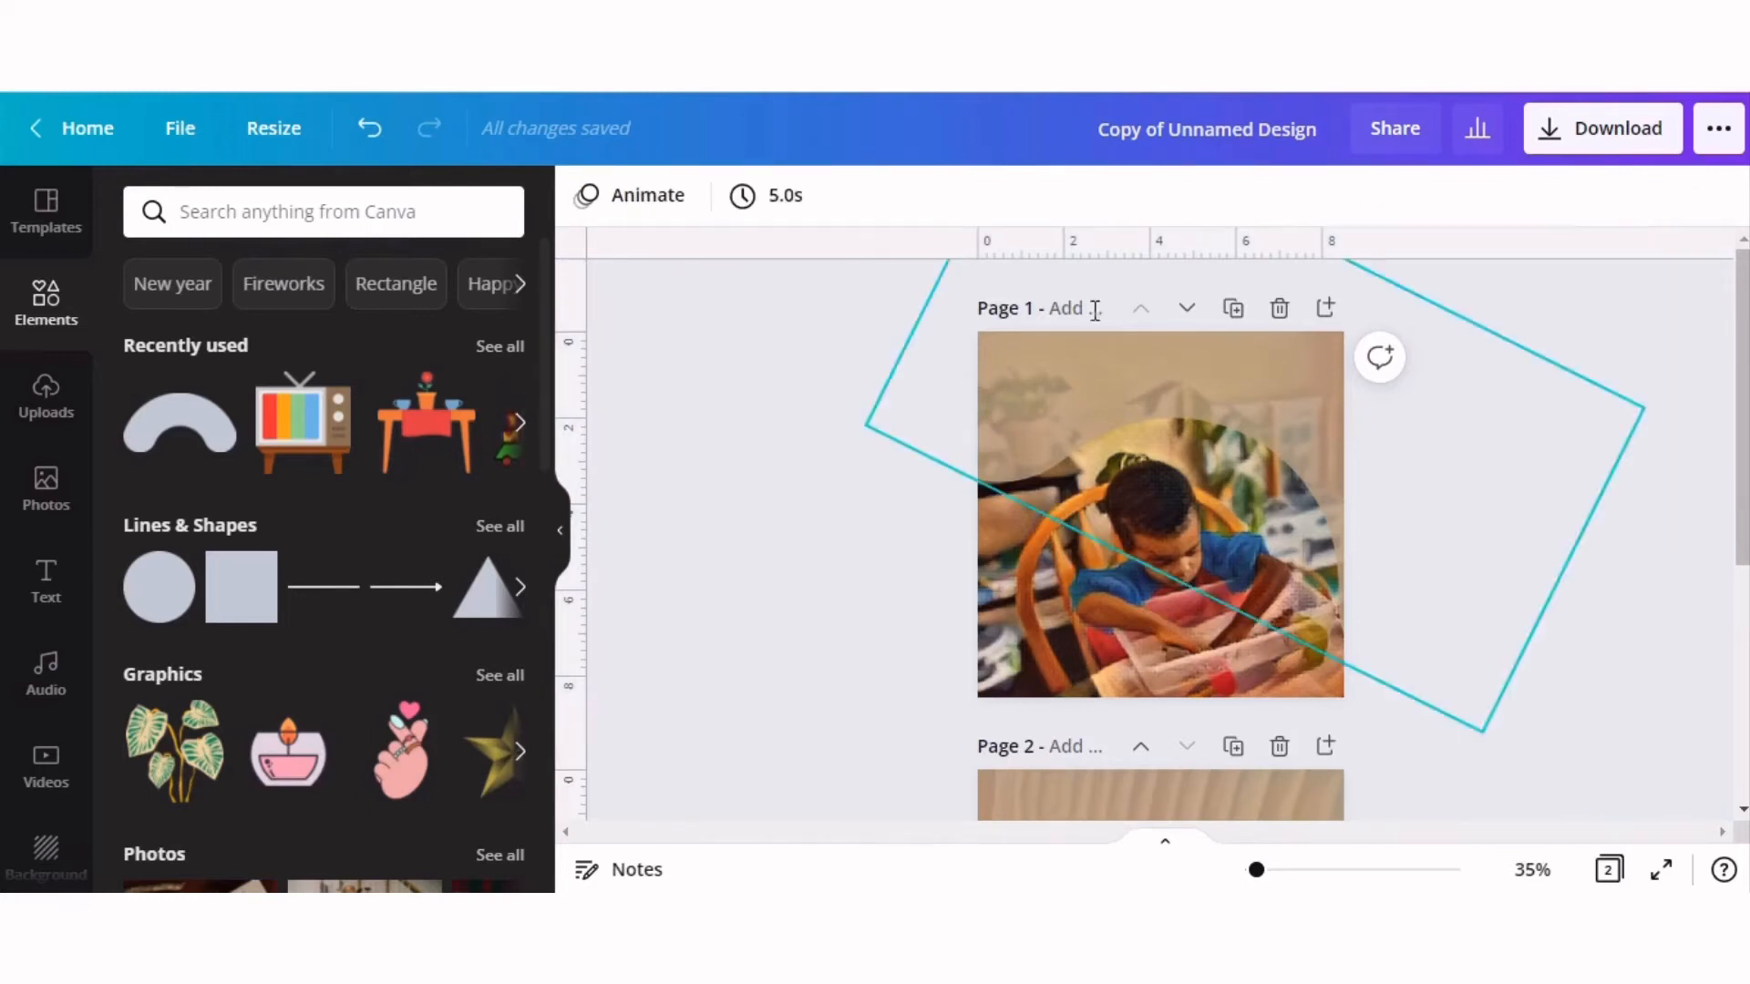
- Rotate the copied arch on page 1 until nearly level, move it above the child's head, and compare both pages
{"action": "left_click", "coordinate": [855, 465]}
{"action": "left_click", "coordinate": [1096, 464]}
{"action": "left_click_drag", "start_coordinate": [1153, 621], "coordinate": [1256, 537]}
{"action": "left_click_drag", "start_coordinate": [1081, 392], "coordinate": [1027, 356]}
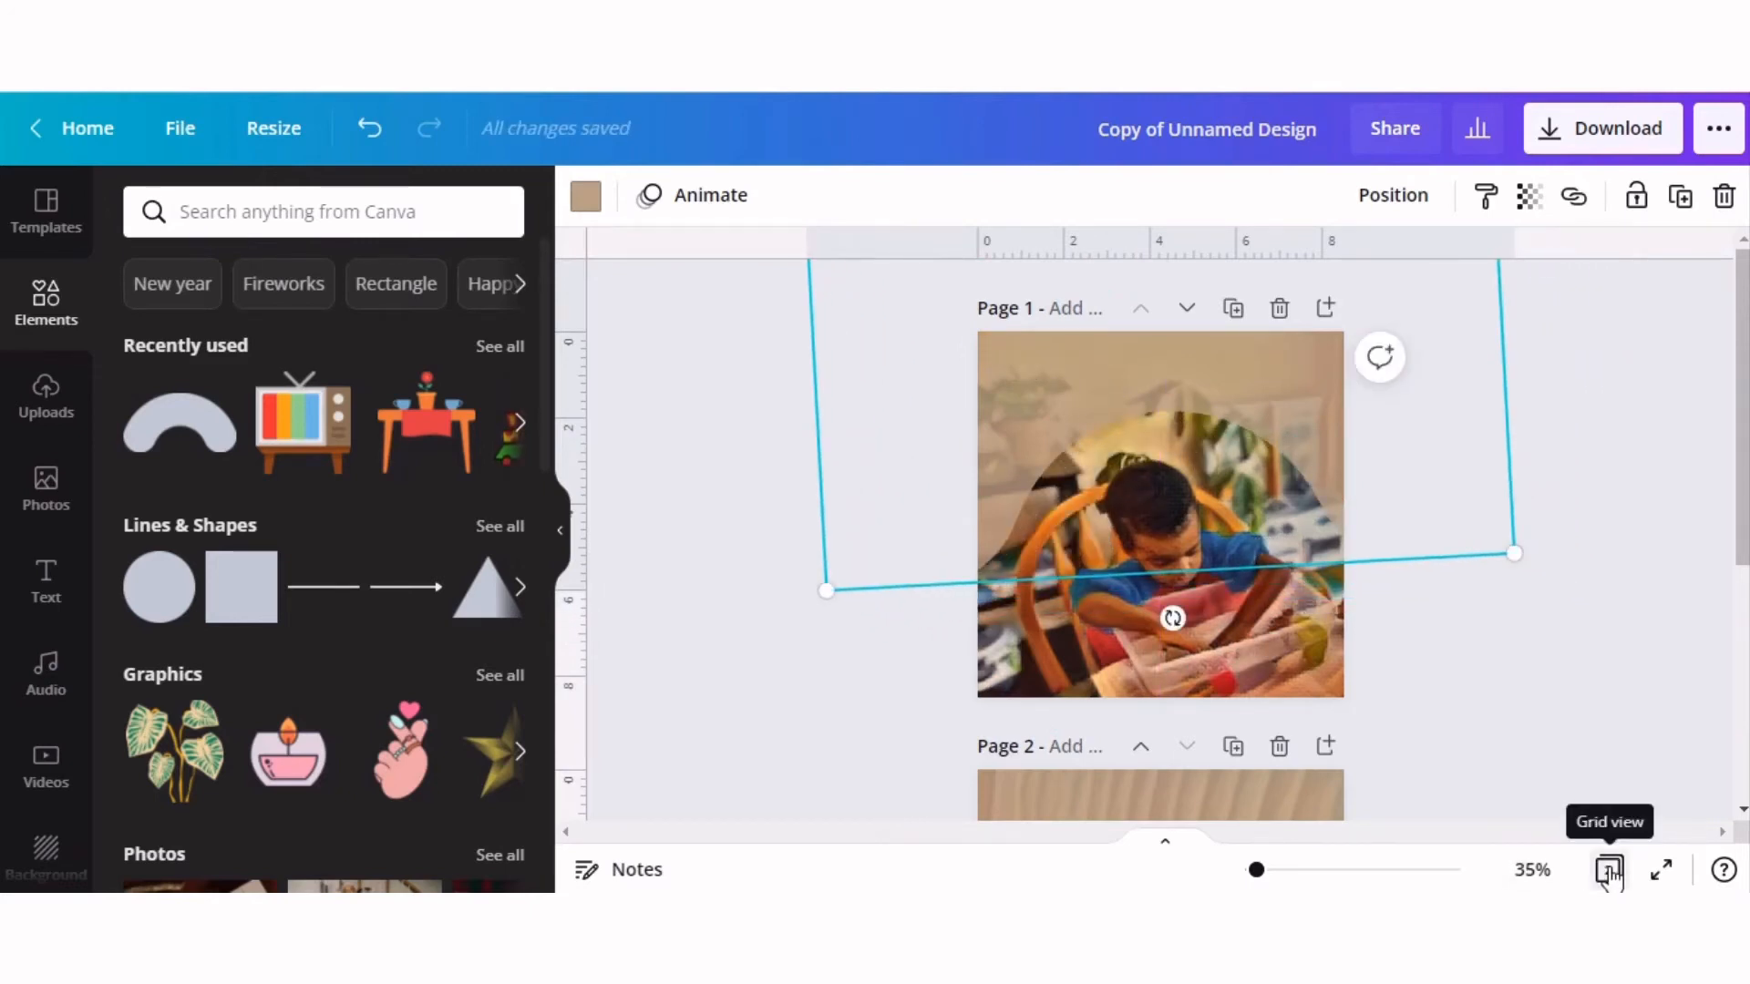
{"action": "left_click", "coordinate": [1608, 870]}
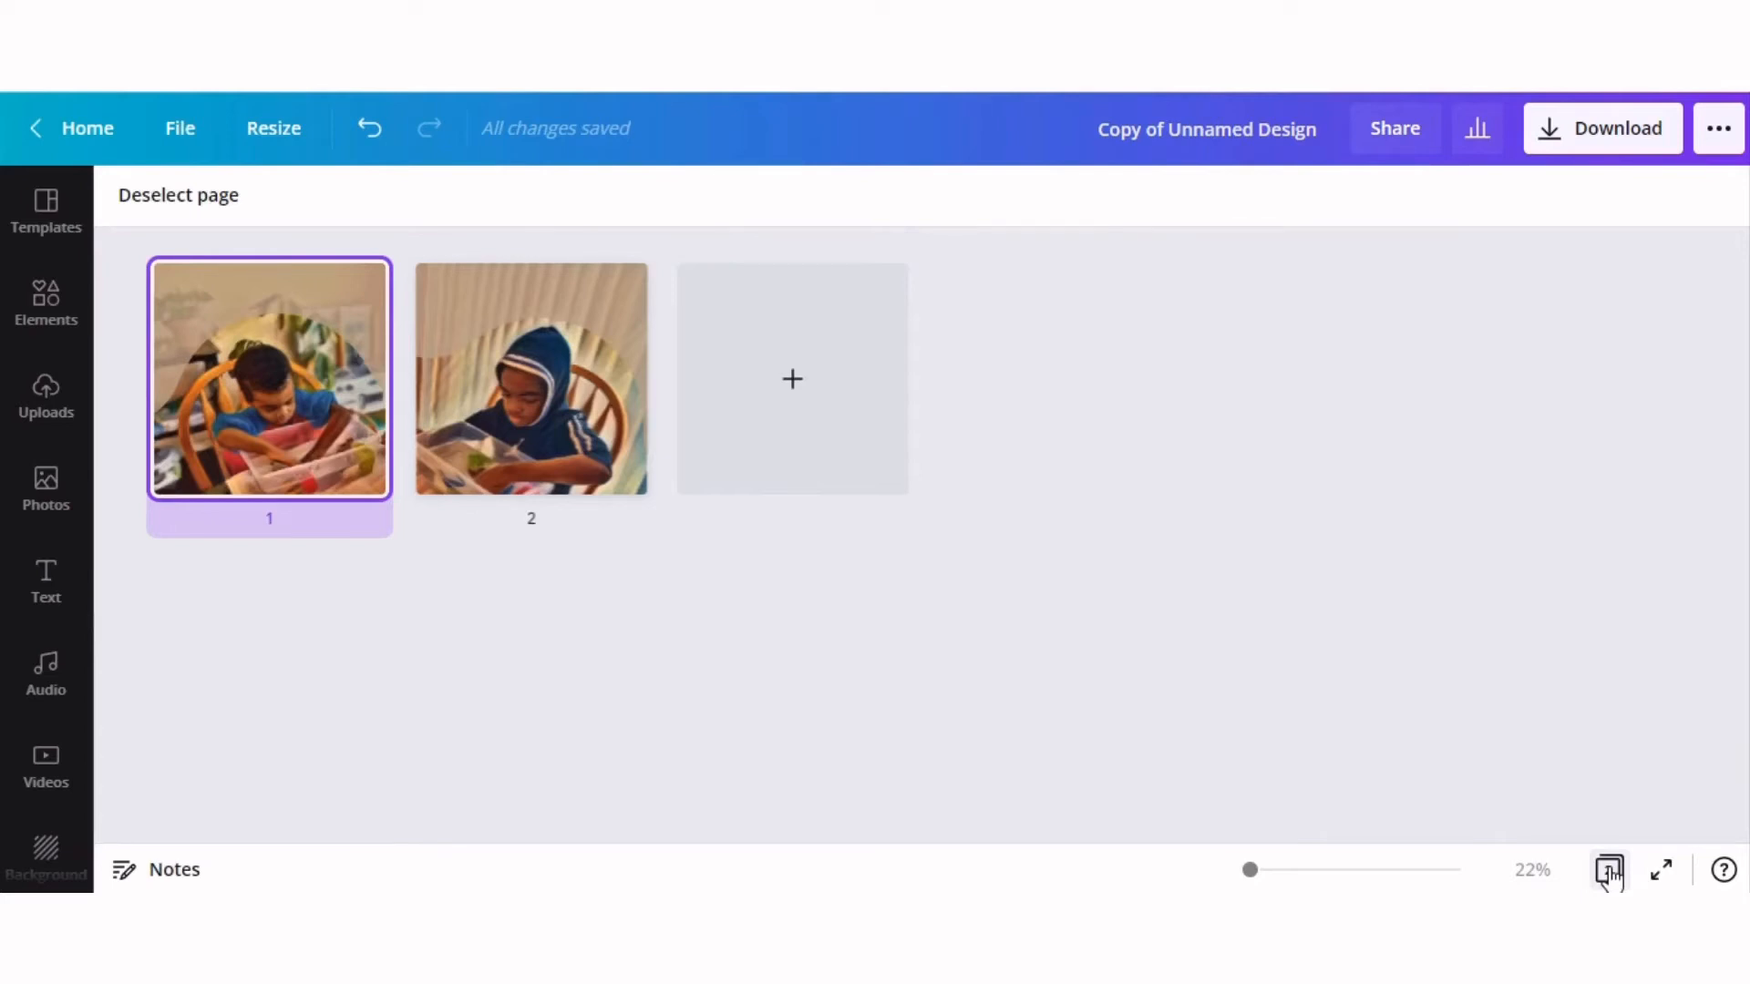
{"action": "left_click", "coordinate": [1608, 870]}
- Tilt the page 1 arch further counterclockwise and reposition it so it frames the child and chair
{"action": "left_click_drag", "start_coordinate": [1030, 427], "coordinate": [977, 383]}
{"action": "left_click_drag", "start_coordinate": [974, 447], "coordinate": [975, 447]}
{"action": "left_click_drag", "start_coordinate": [1119, 576], "coordinate": [1156, 573]}
{"action": "left_click_drag", "start_coordinate": [1033, 428], "coordinate": [1036, 471]}
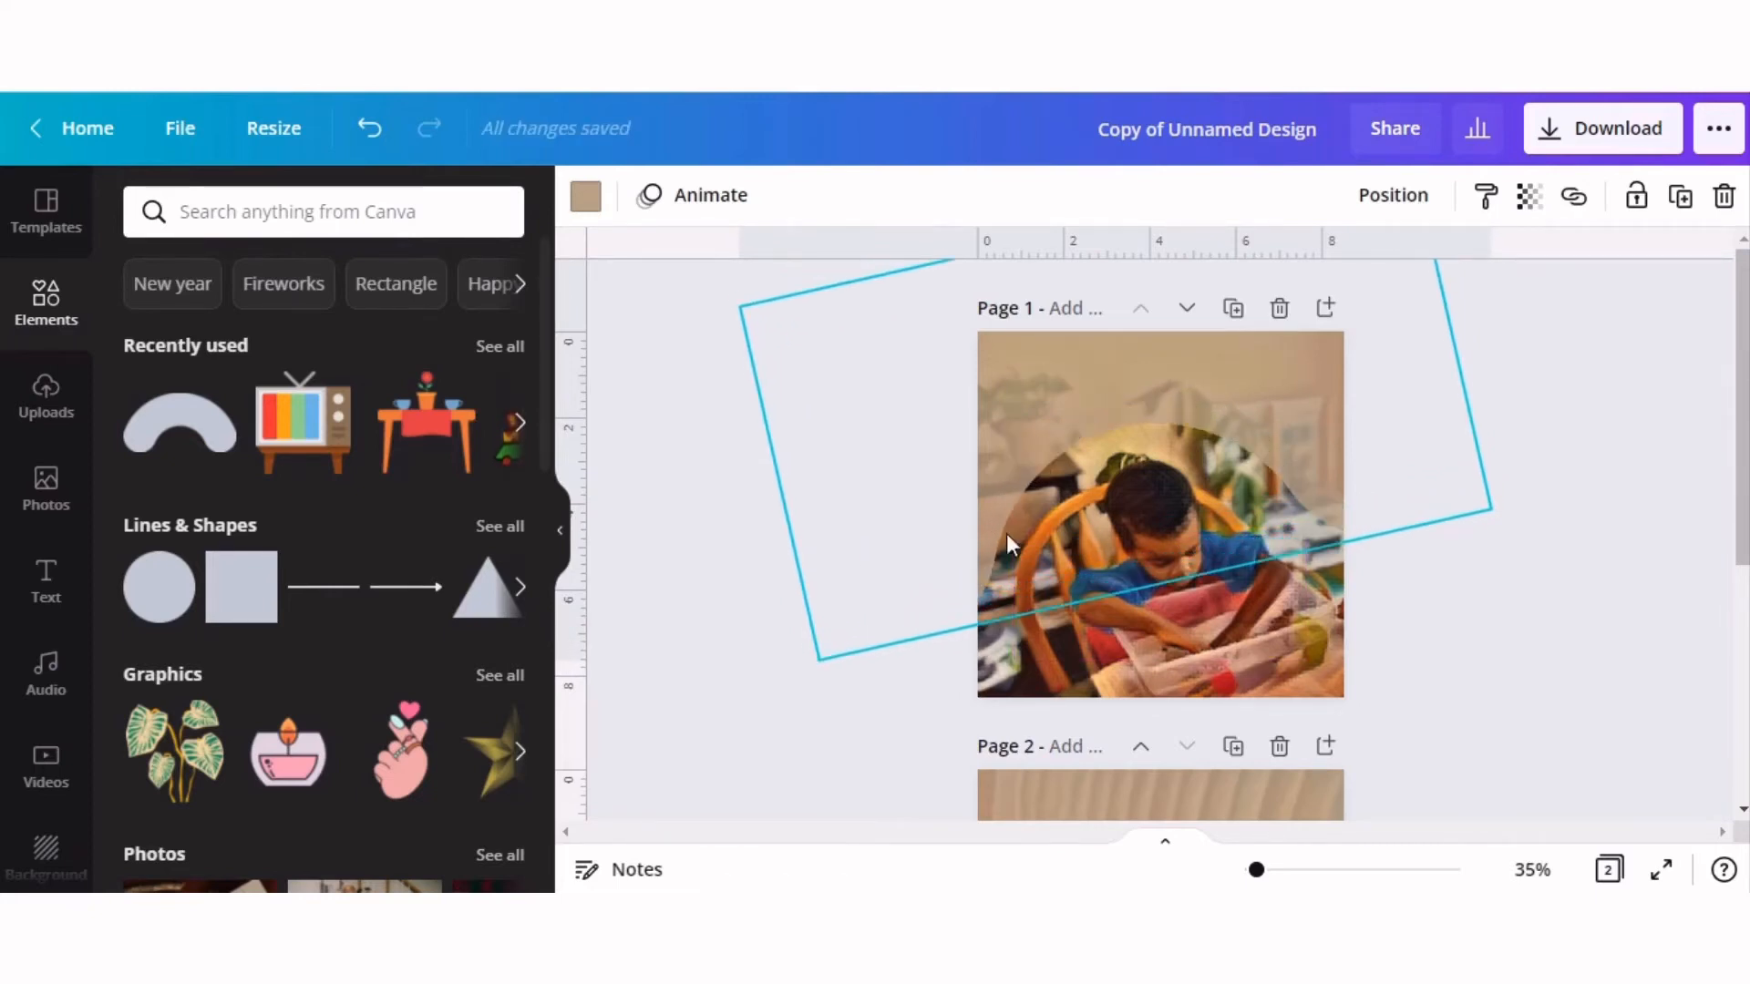
{"action": "left_click", "coordinate": [881, 741]}
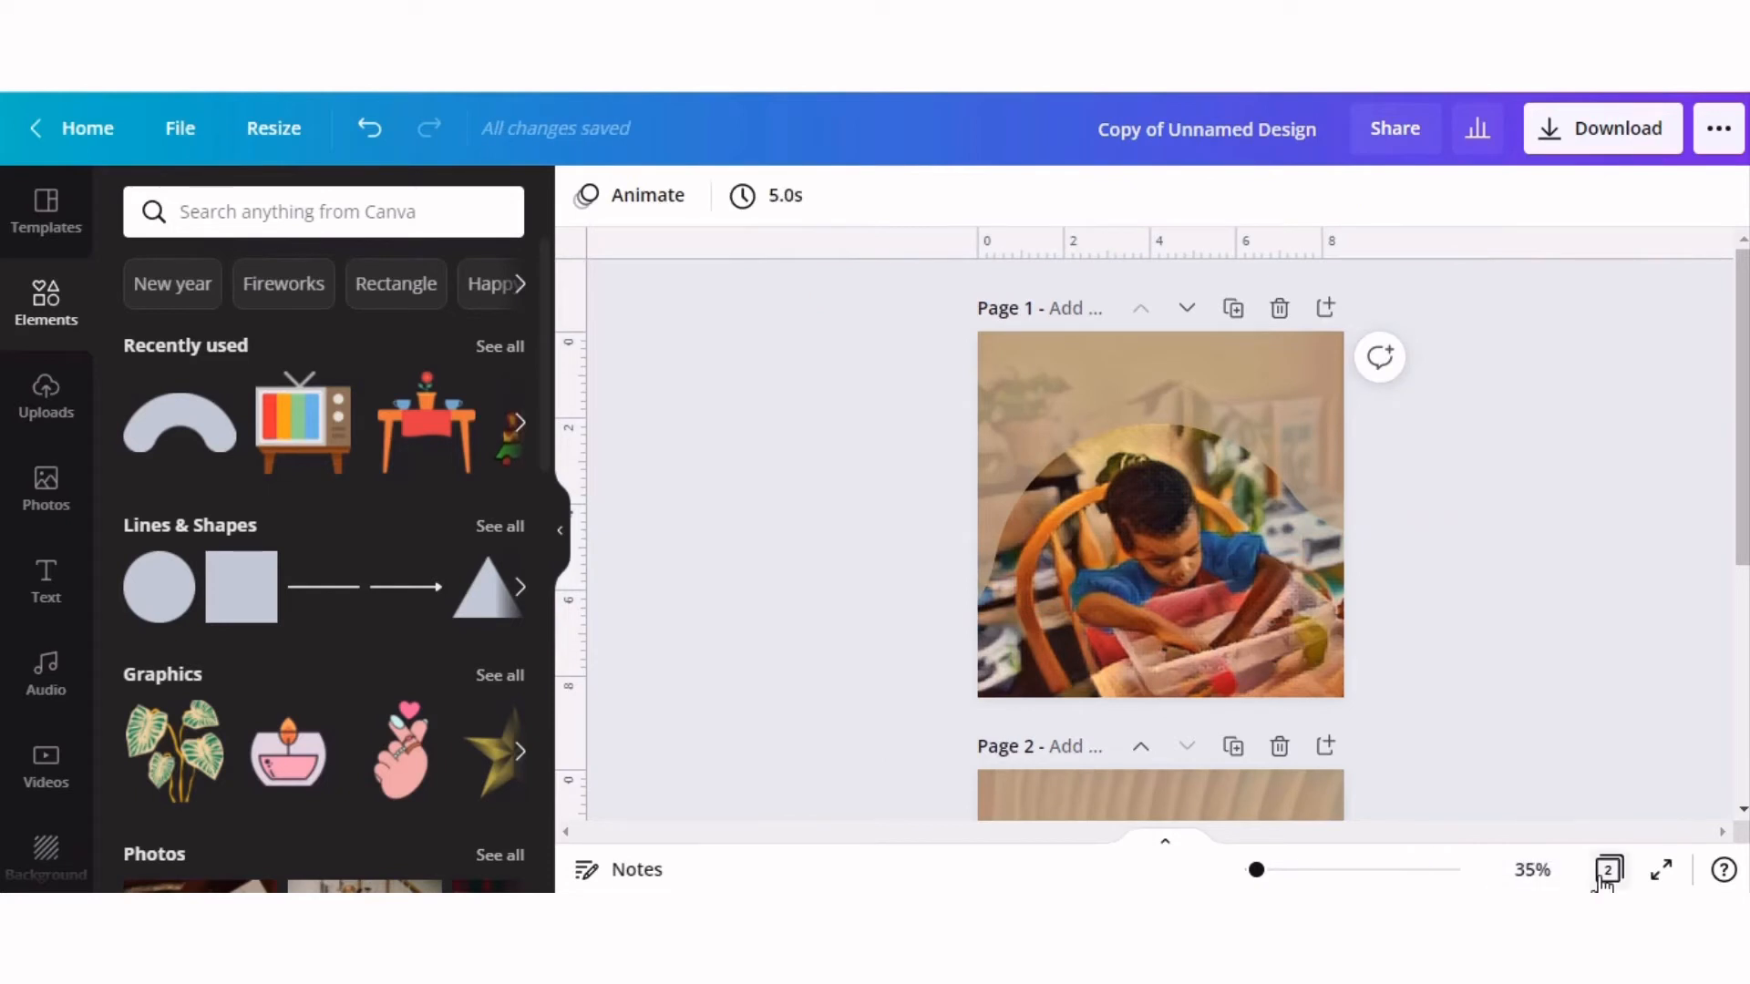
{"action": "left_click", "coordinate": [1606, 871]}
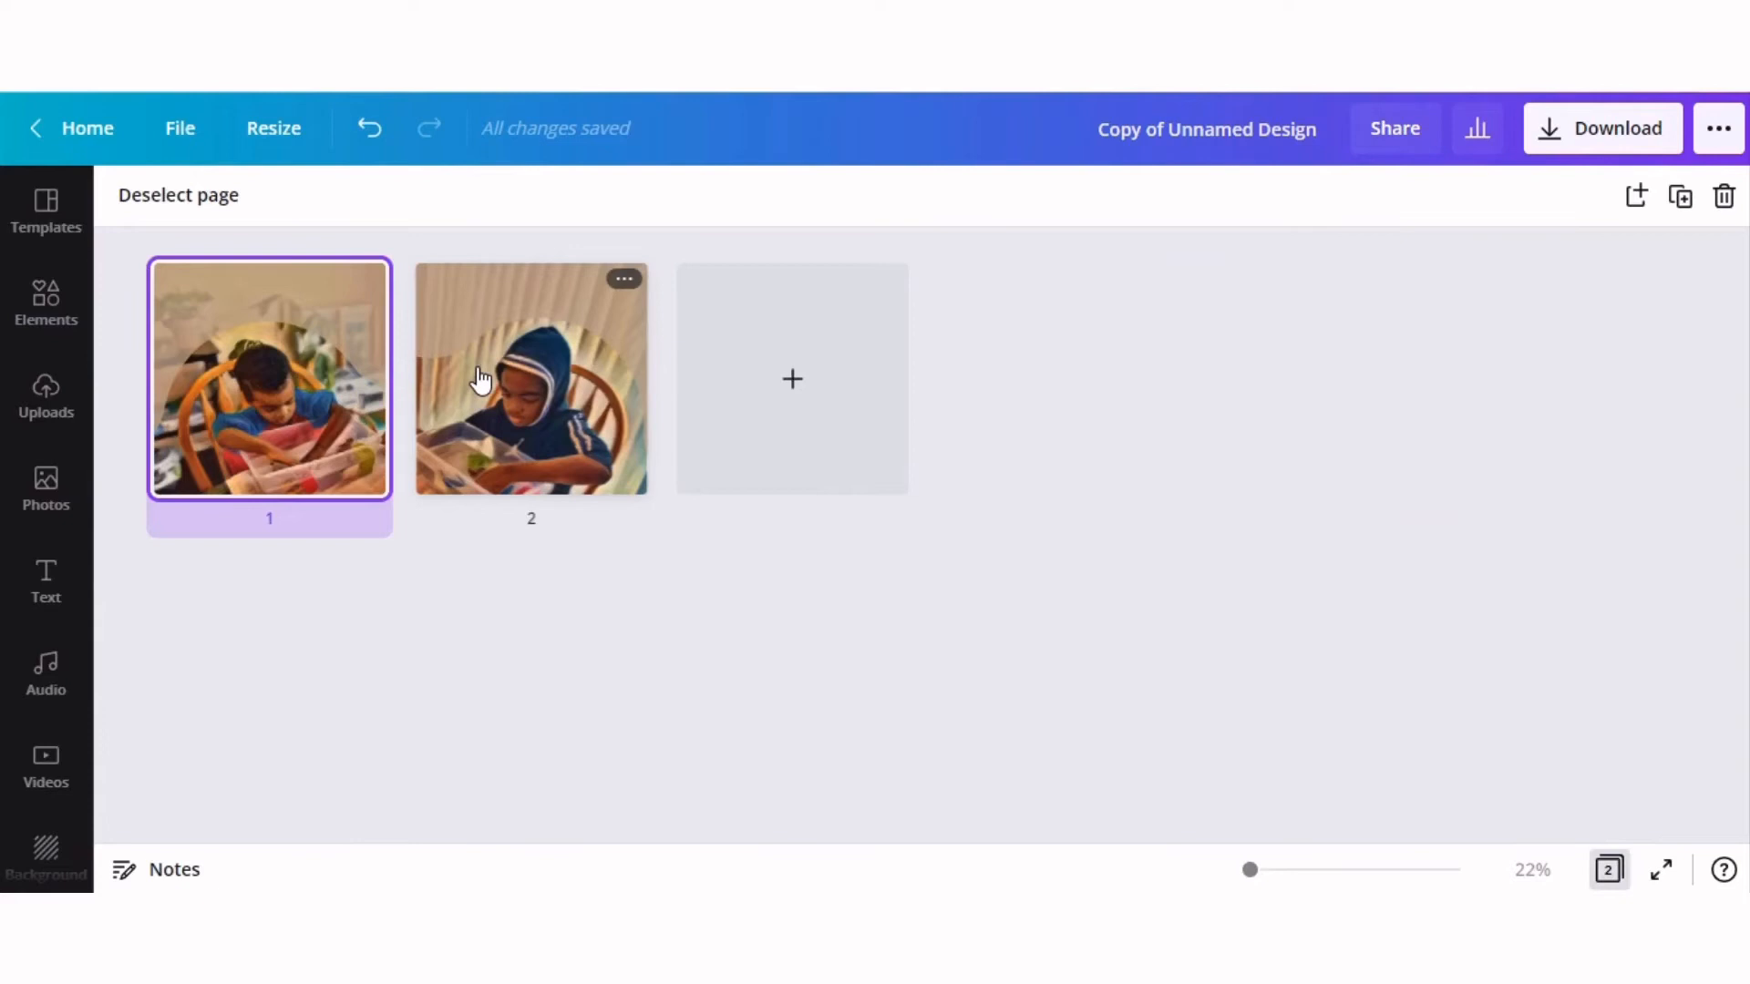
- Rotate the tan arch on page 2 counterclockwise to a flatter tilt and check it beside page 1
{"action": "left_click", "coordinate": [480, 379]}
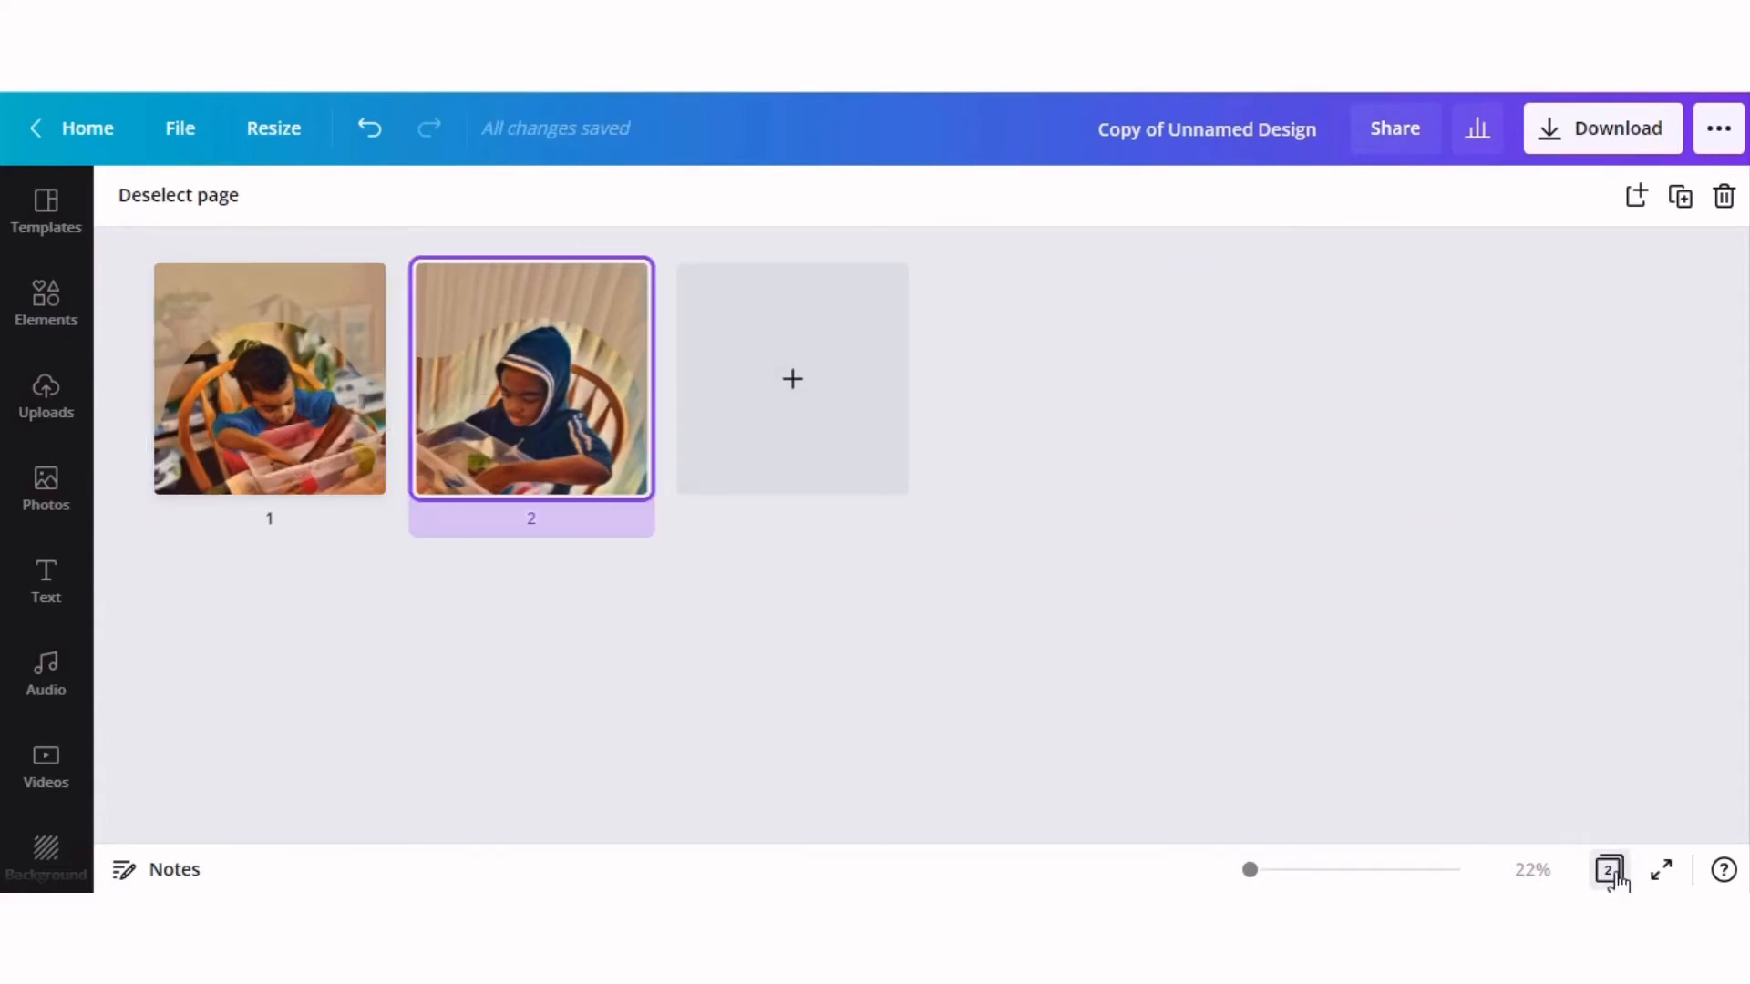
{"action": "left_click", "coordinate": [1610, 871]}
{"action": "left_click", "coordinate": [1065, 388]}
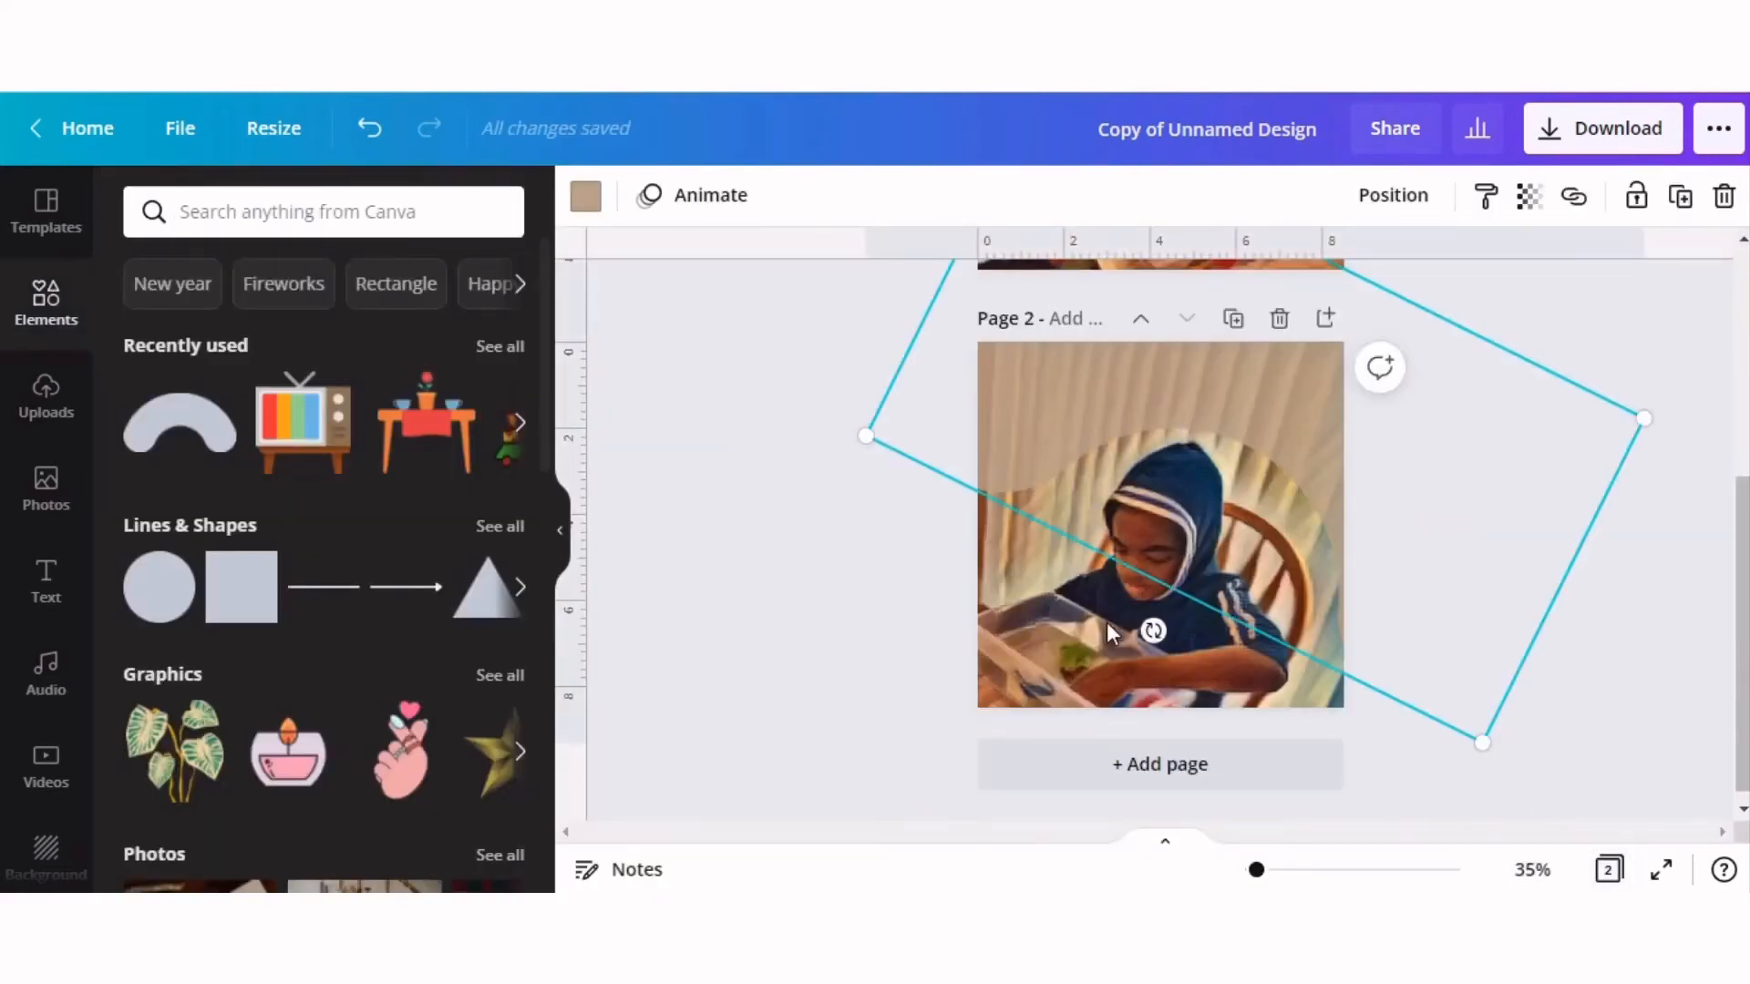
{"action": "left_click_drag", "start_coordinate": [1152, 630], "coordinate": [1170, 639]}
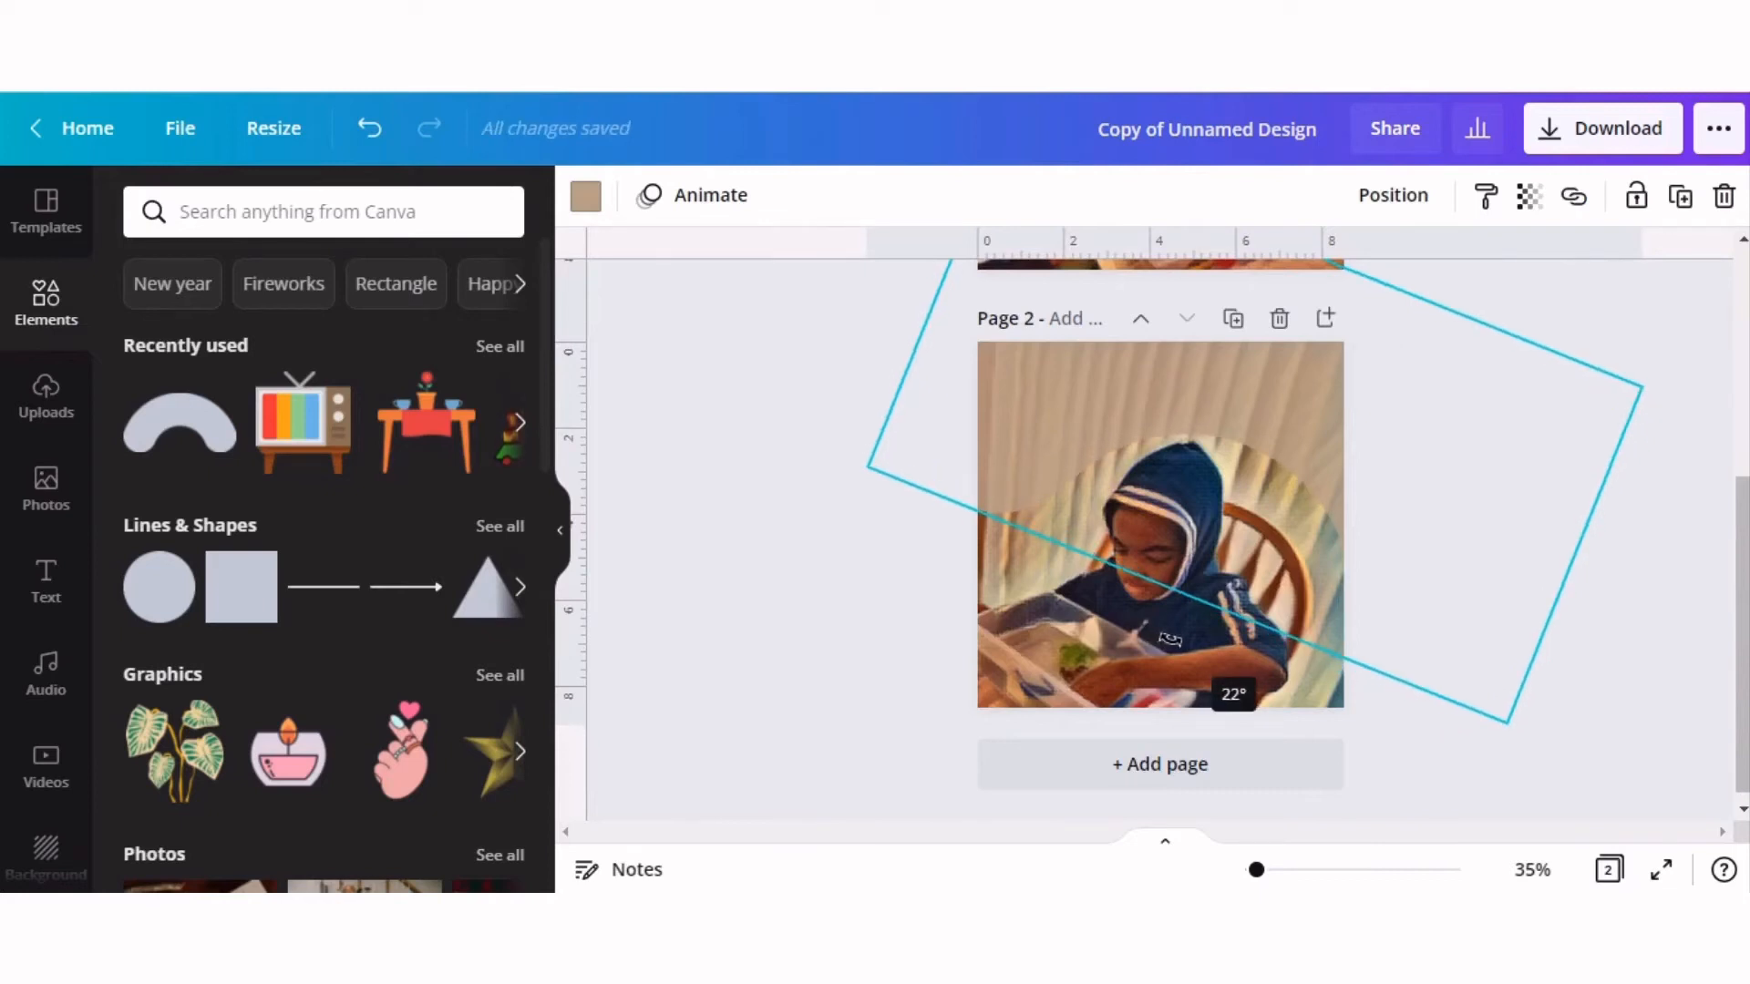
{"action": "left_click", "coordinate": [1609, 871]}
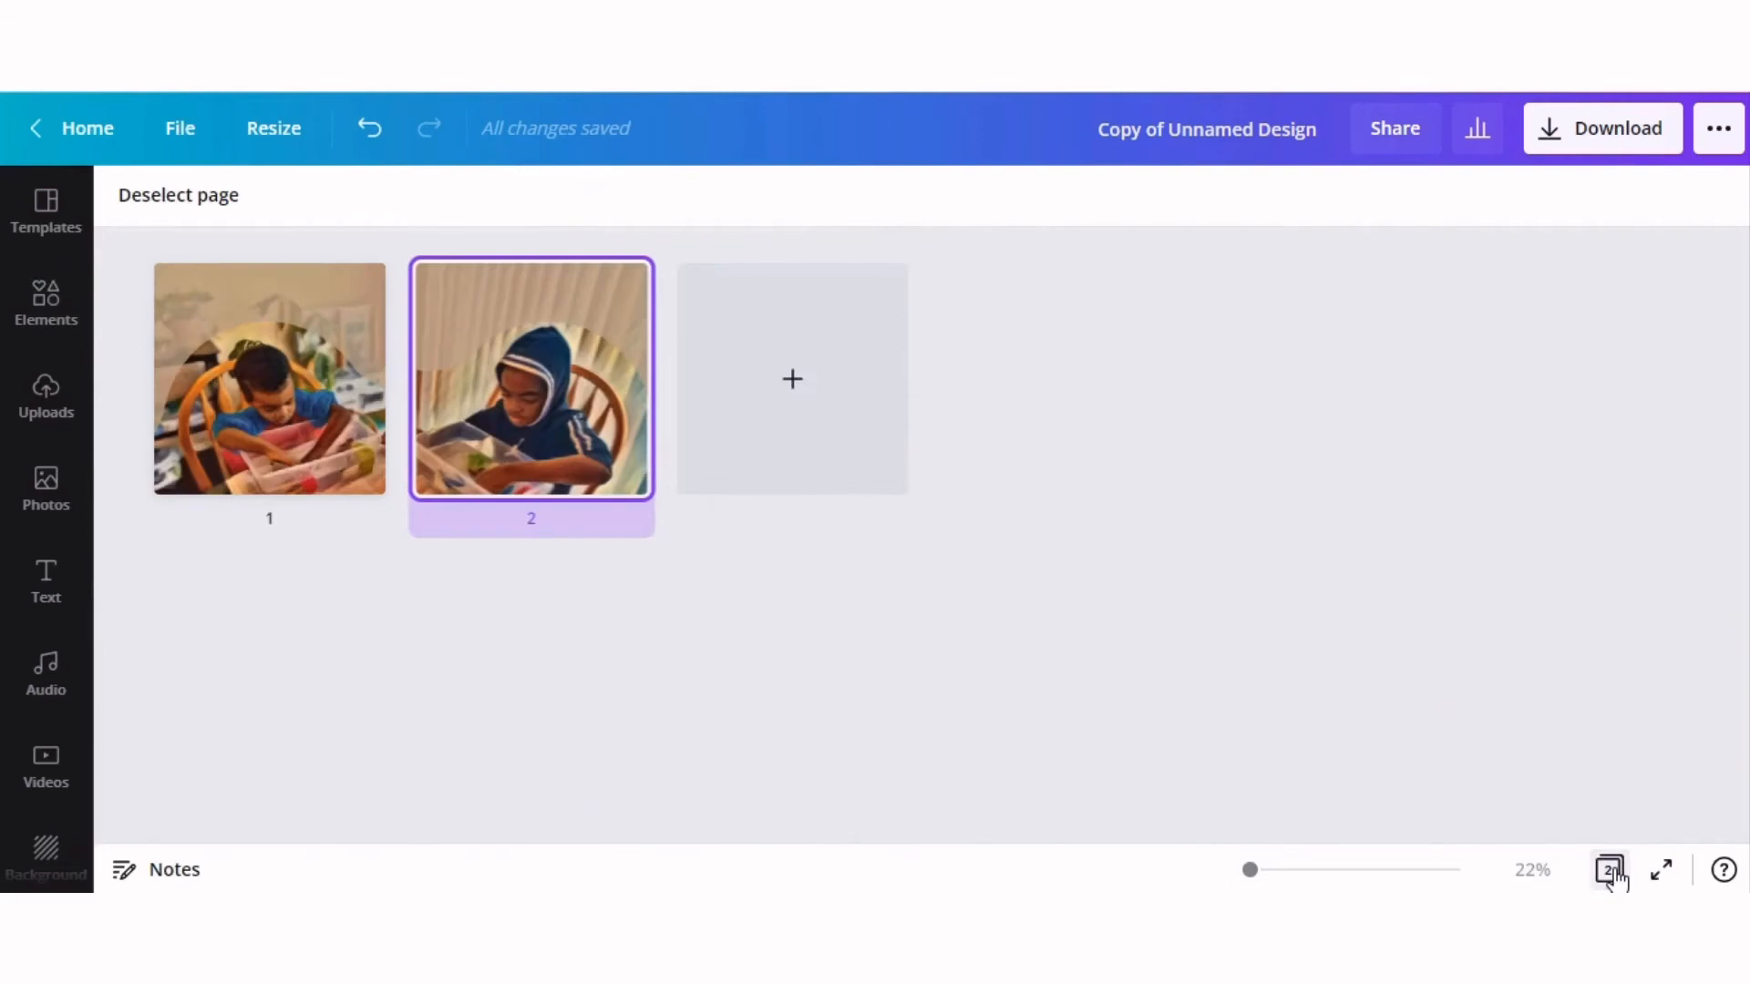
{"action": "left_click", "coordinate": [1610, 870]}
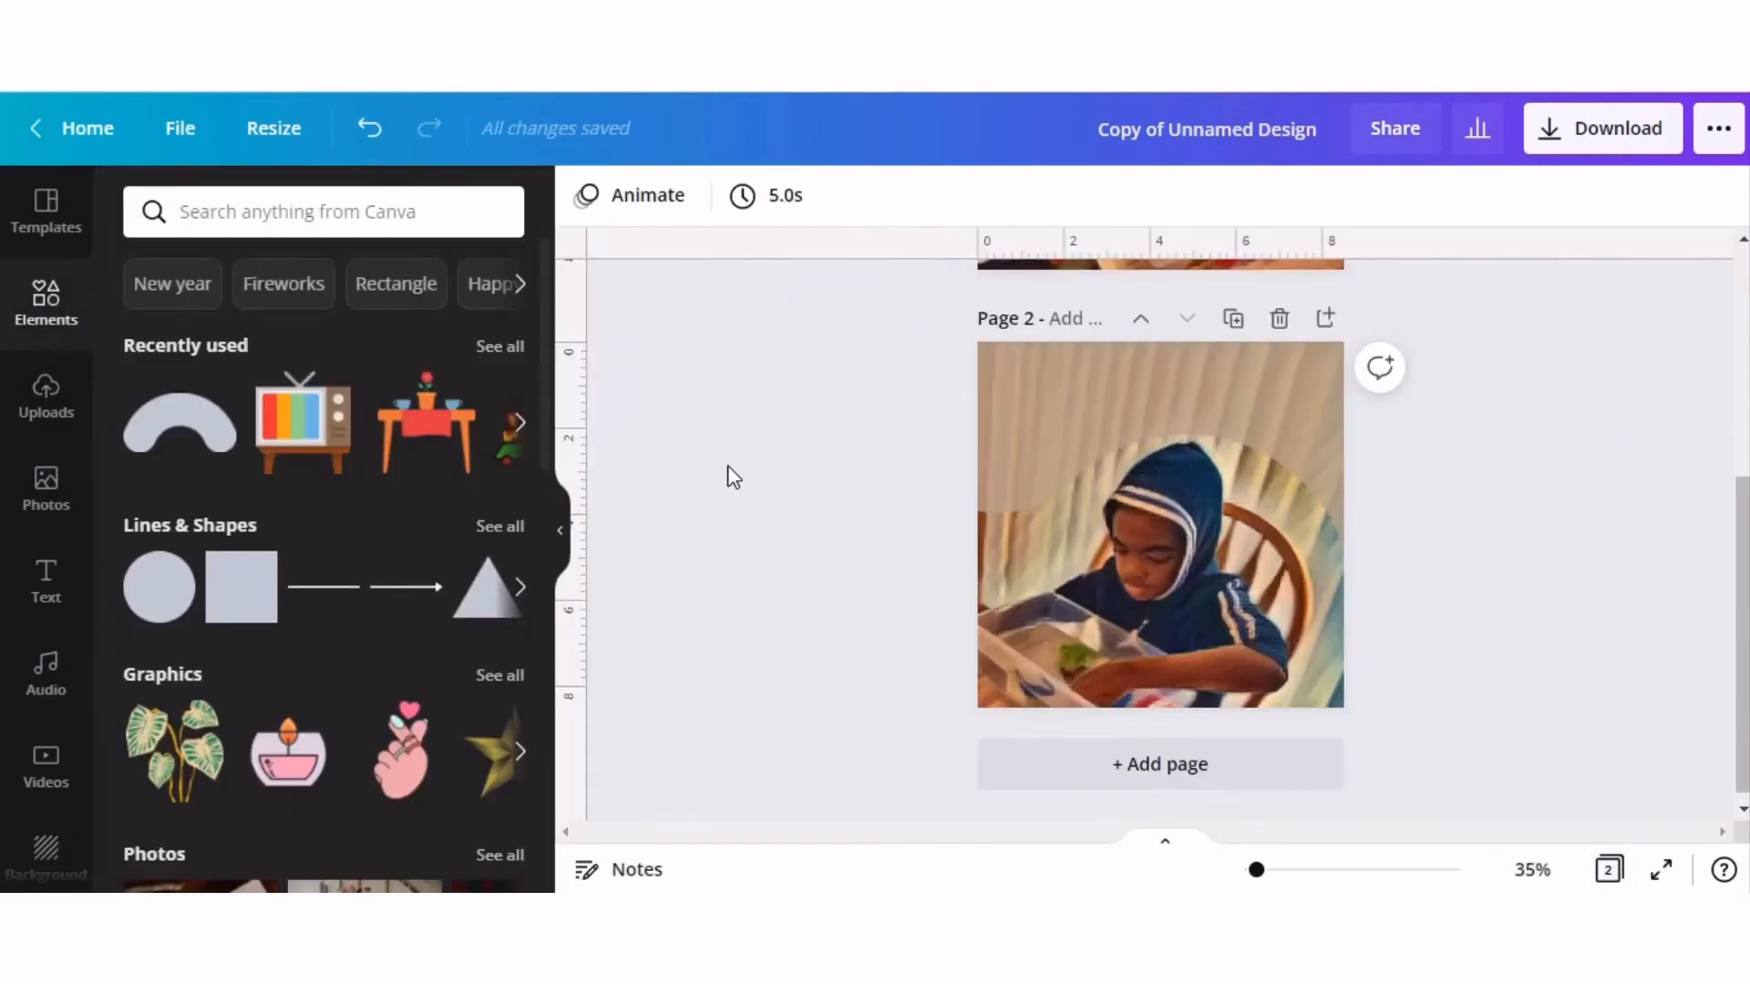
- Fine-tune the tilt of the tan arch on page 2 to suit the arch on page 1
{"action": "scroll", "coordinate": [729, 475], "scroll_direction": "up", "scroll_amount": 3}
{"action": "scroll", "coordinate": [734, 475], "scroll_direction": "up", "scroll_amount": 2}
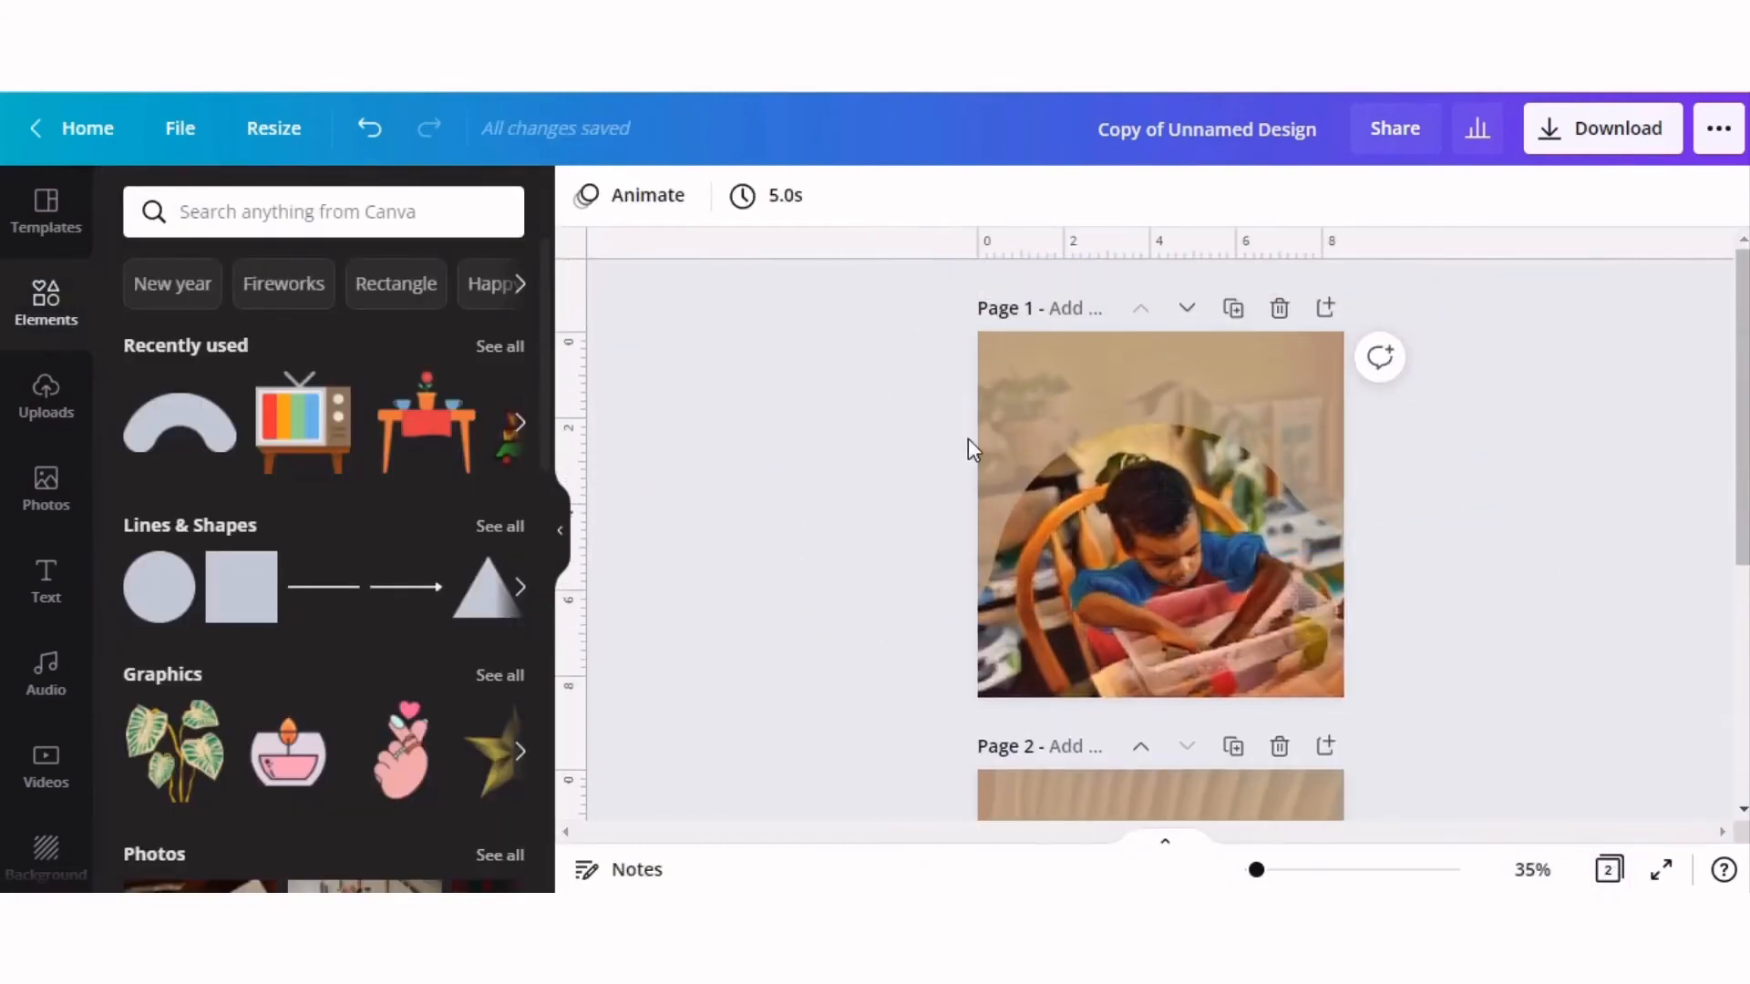
{"action": "left_click", "coordinate": [1043, 413]}
{"action": "scroll", "coordinate": [1119, 495], "scroll_direction": "down", "scroll_amount": 4}
{"action": "left_click_drag", "start_coordinate": [1170, 704], "coordinate": [1201, 671]}
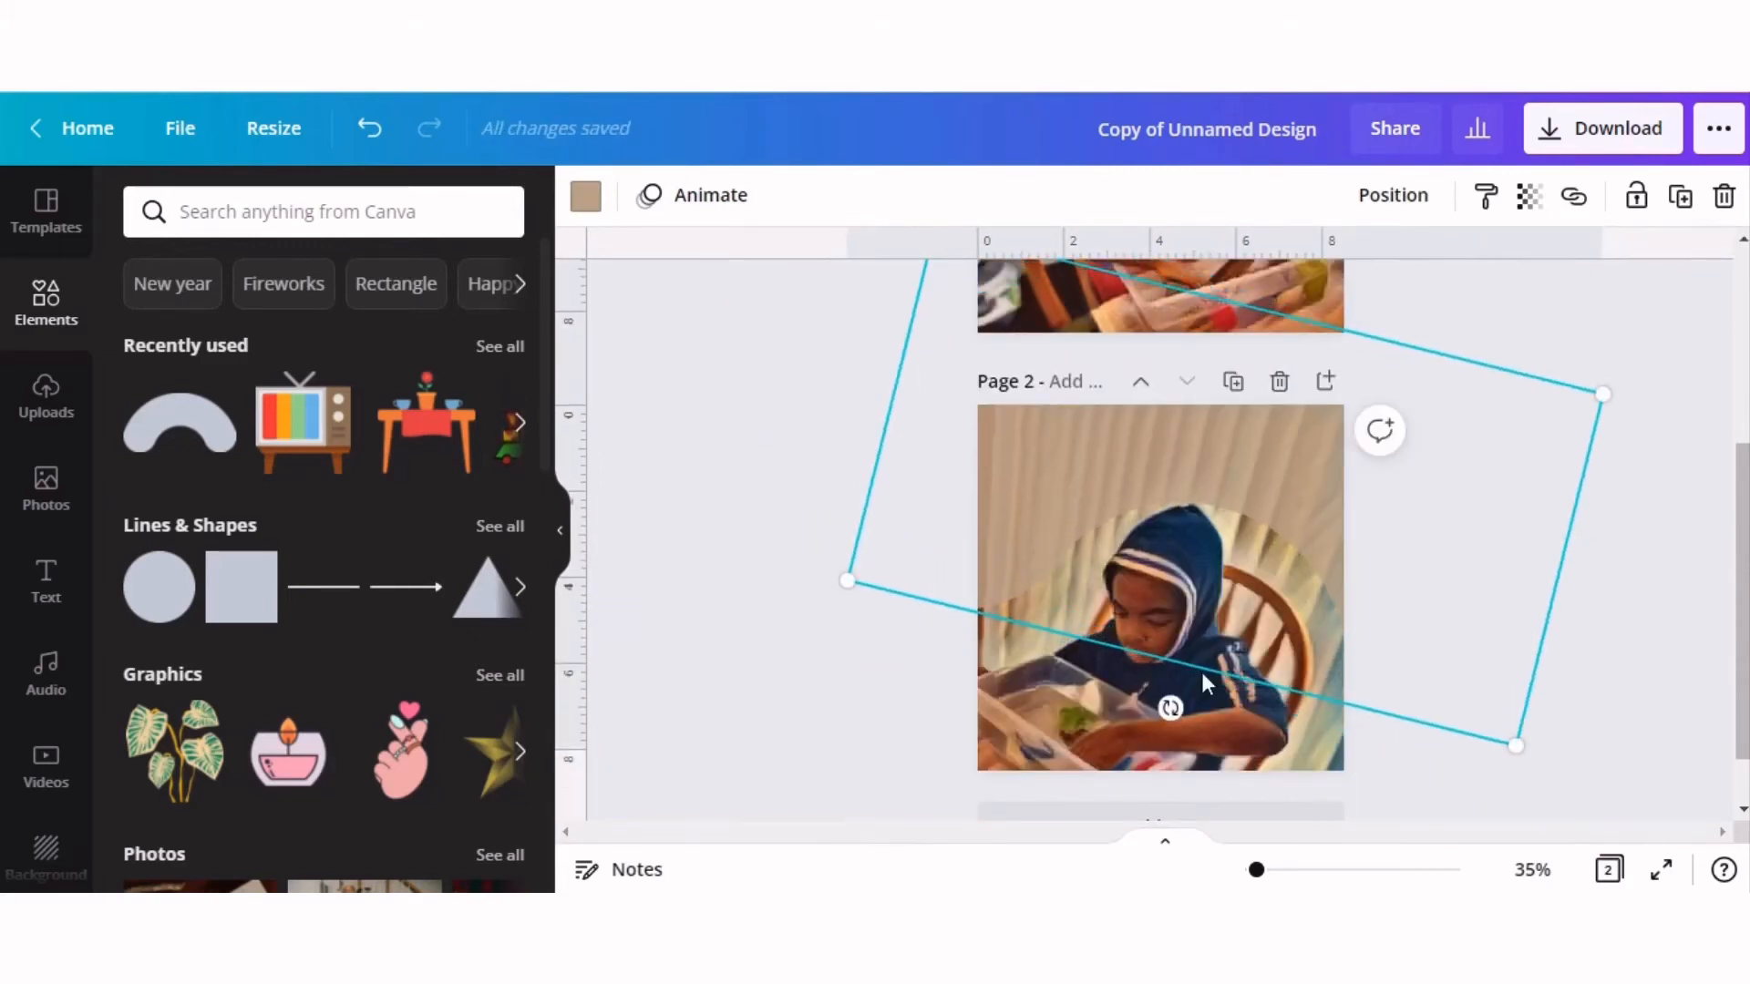
- Check how the adjusted arches line up across the two pages in the page overview
{"action": "left_click", "coordinate": [1615, 877]}
{"action": "left_click", "coordinate": [1611, 873]}
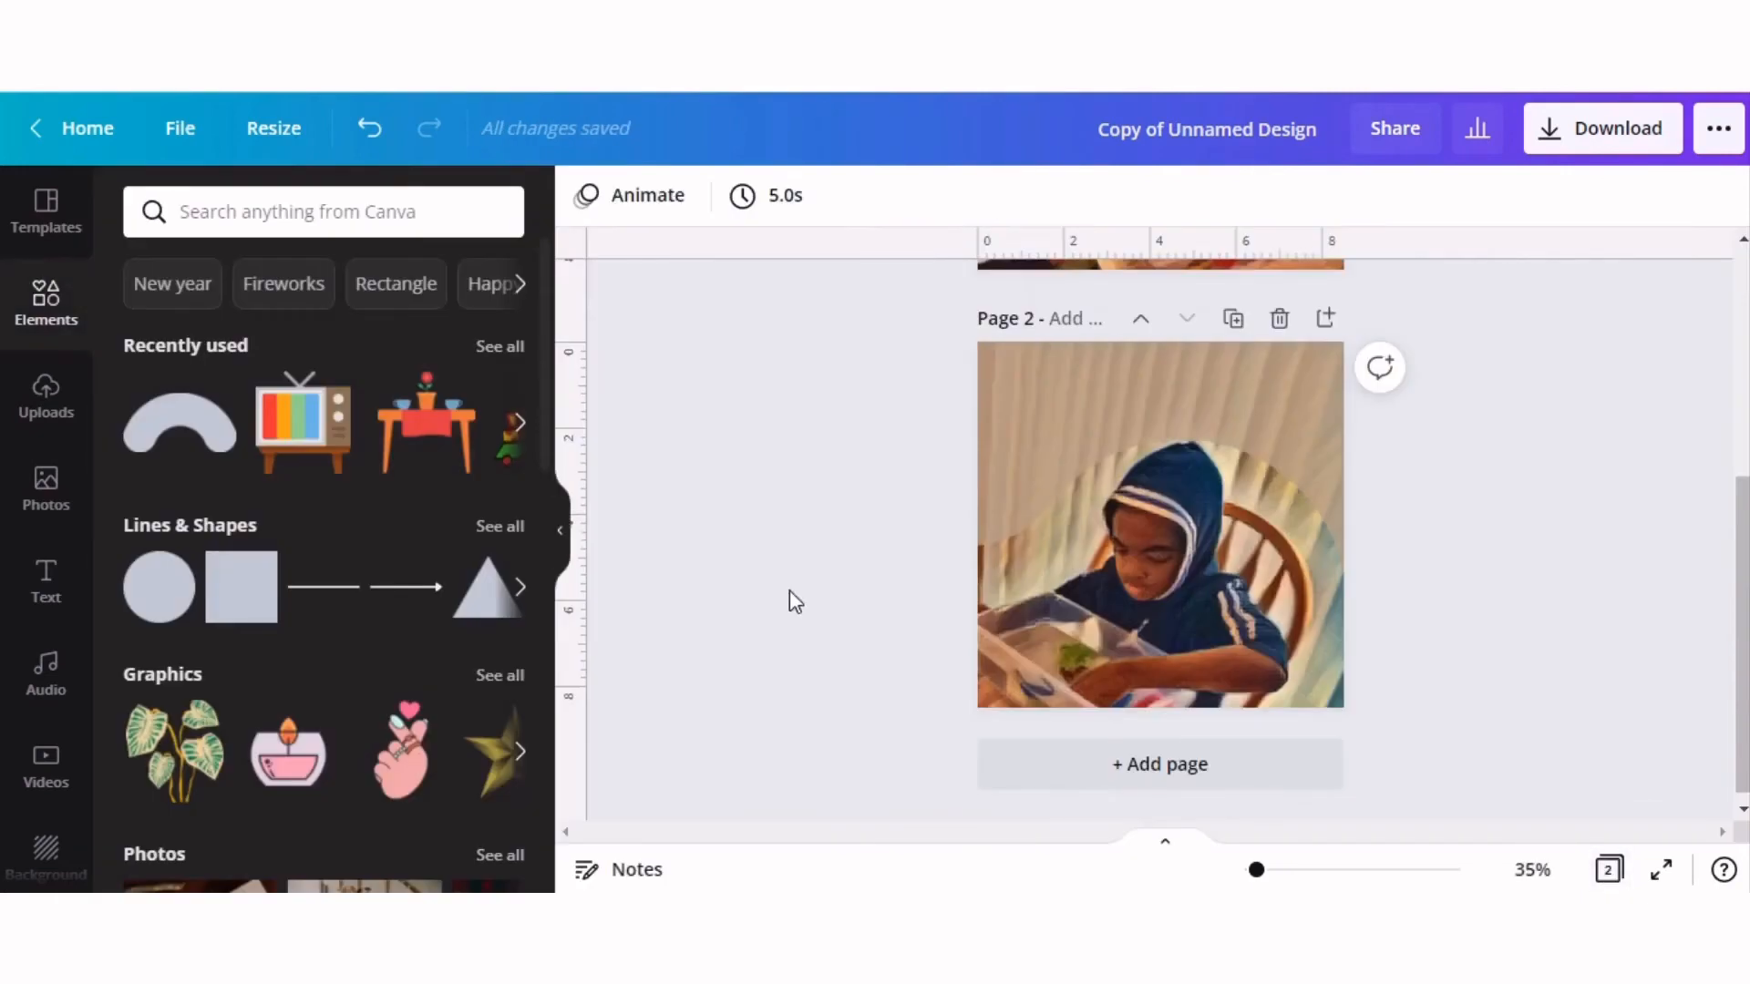
{"action": "left_click_drag", "start_coordinate": [1605, 508], "coordinate": [1604, 510]}
{"action": "left_click", "coordinate": [1601, 756]}
{"action": "left_click", "coordinate": [1609, 873]}
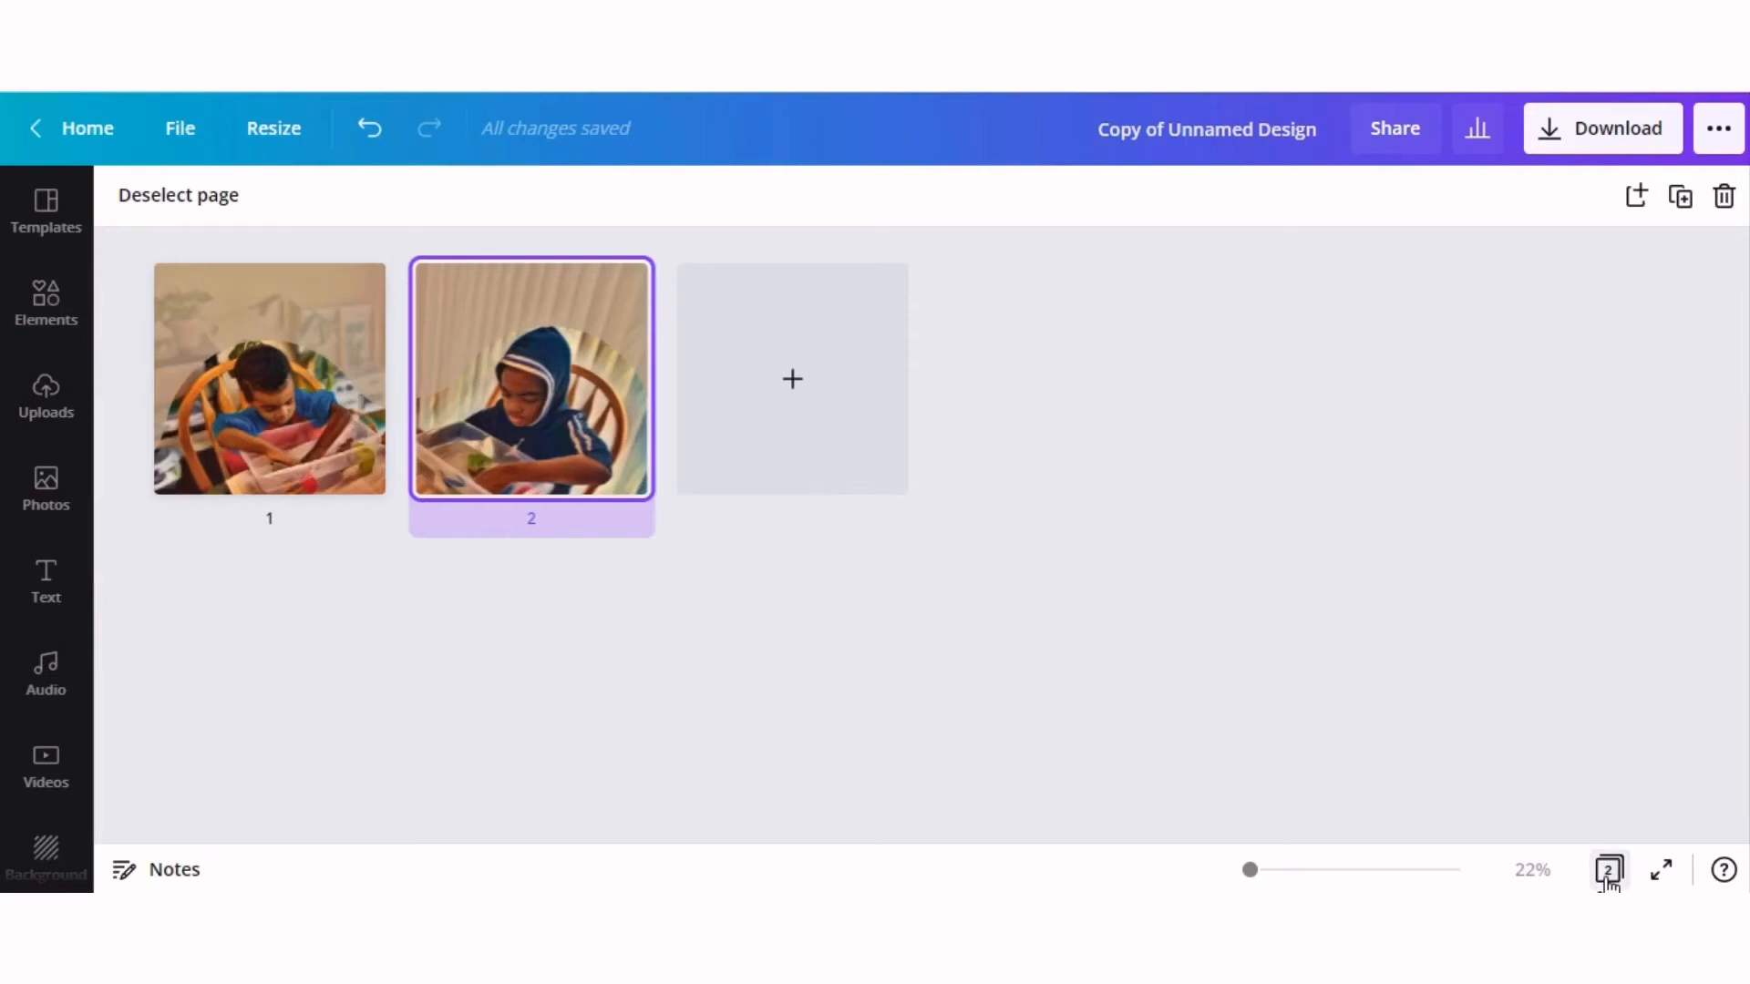
{"action": "left_click", "coordinate": [1608, 873]}
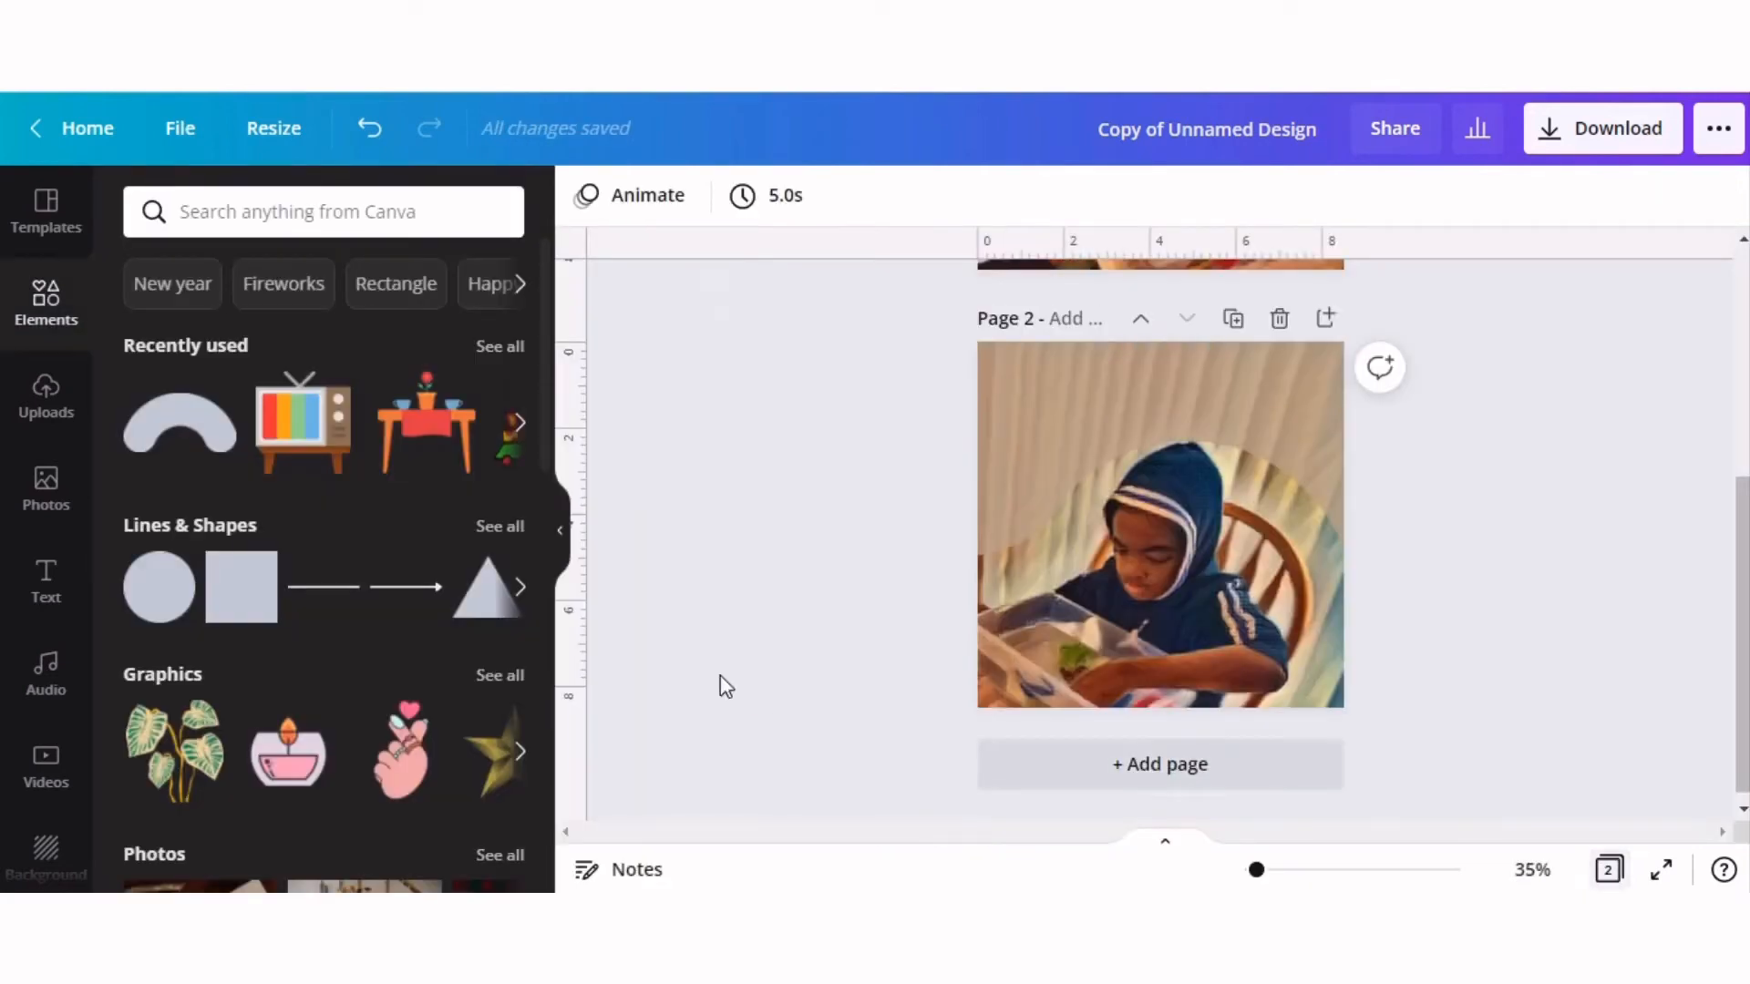
- Add a subheading text box to page 1 and set its font to Chewy
{"action": "scroll", "coordinate": [834, 555], "scroll_direction": "up", "scroll_amount": 5}
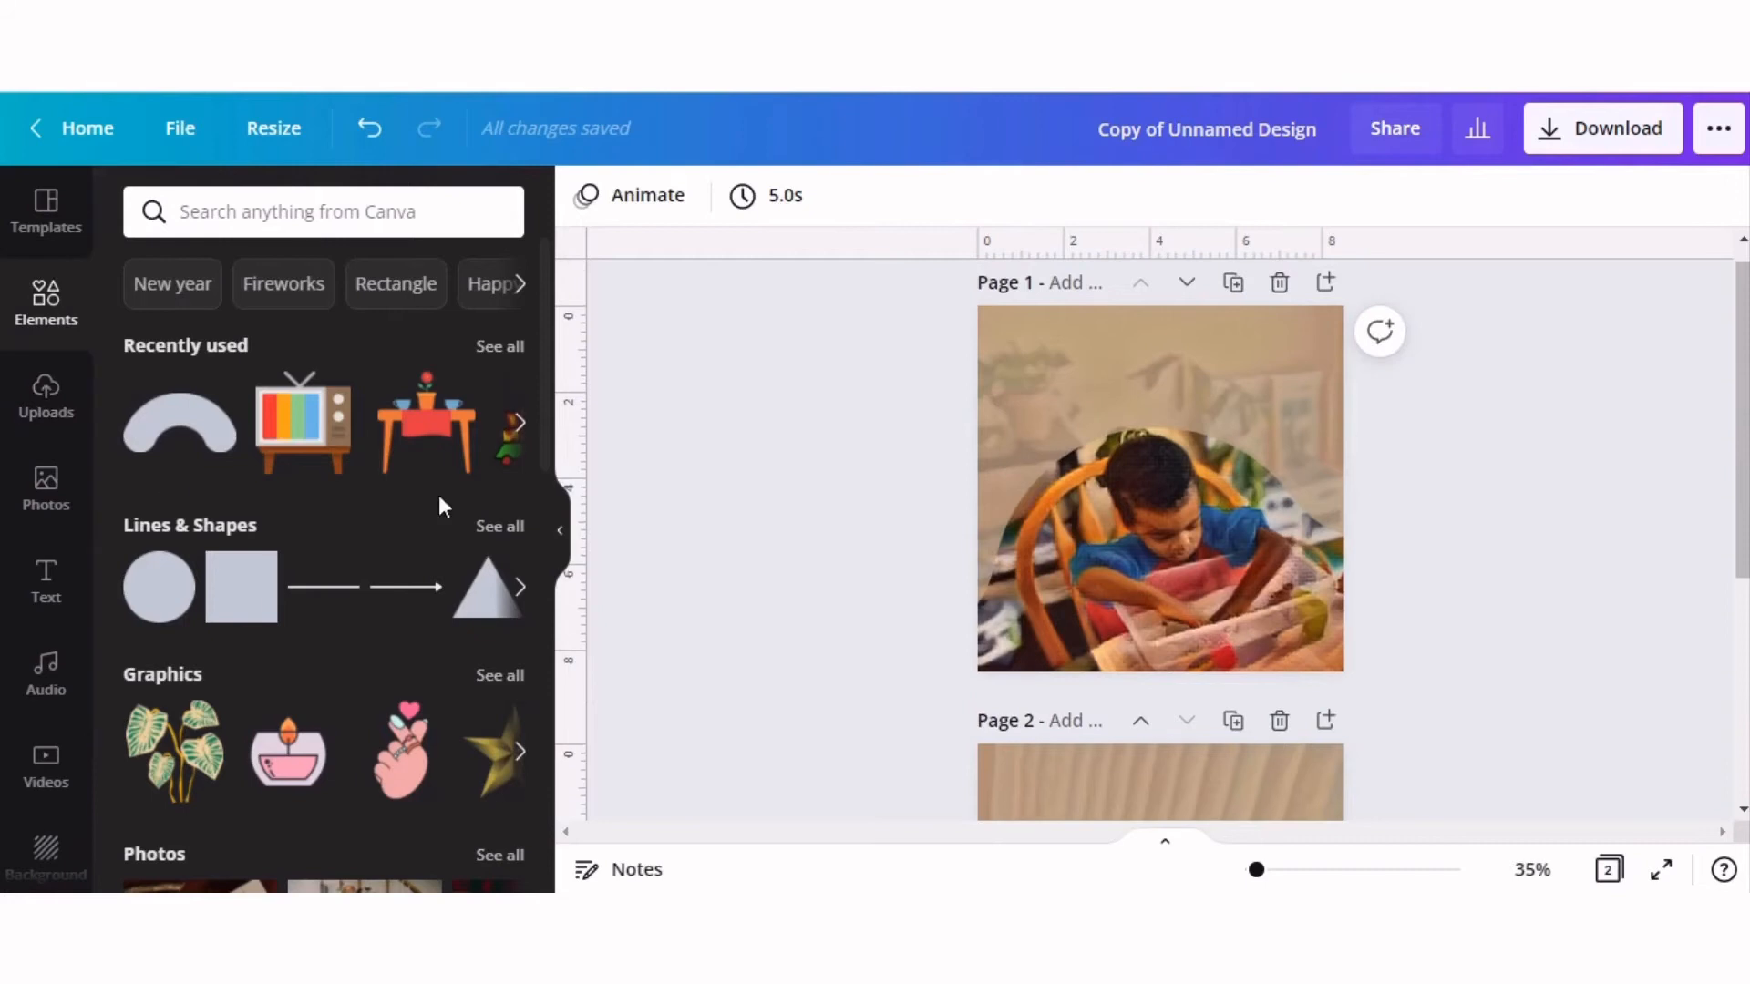
{"action": "left_click", "coordinate": [1107, 364]}
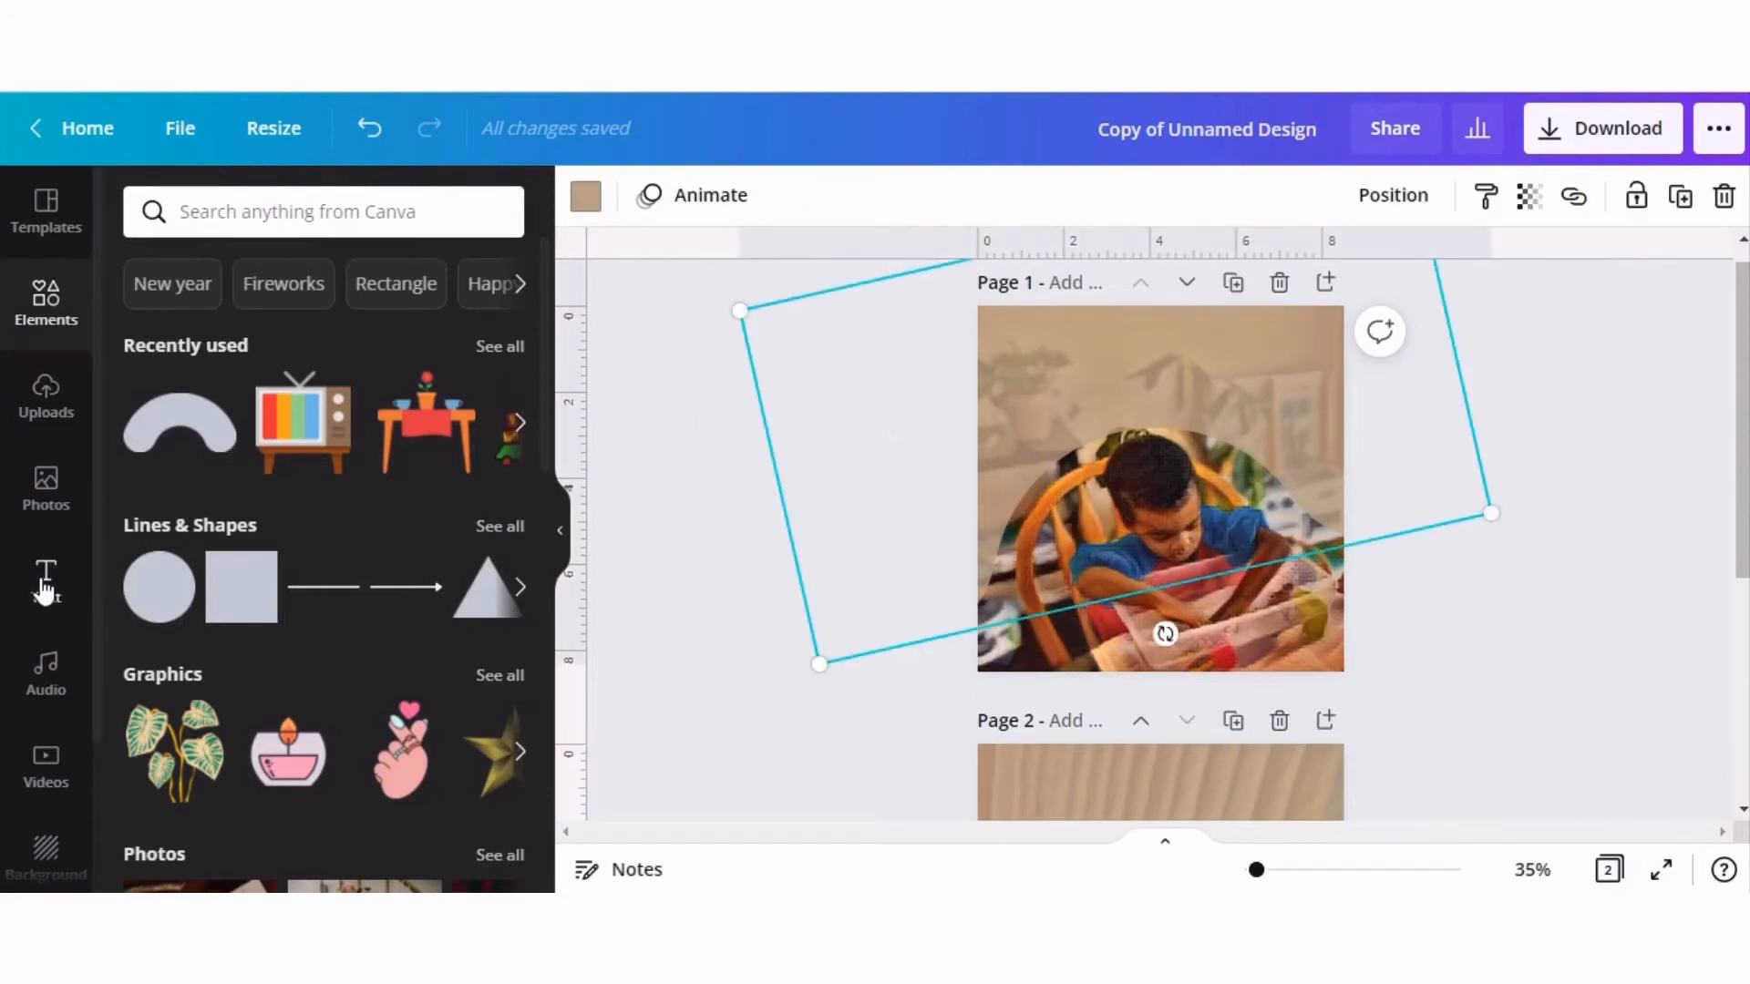
{"action": "left_click", "coordinate": [43, 582]}
{"action": "left_click", "coordinate": [242, 438]}
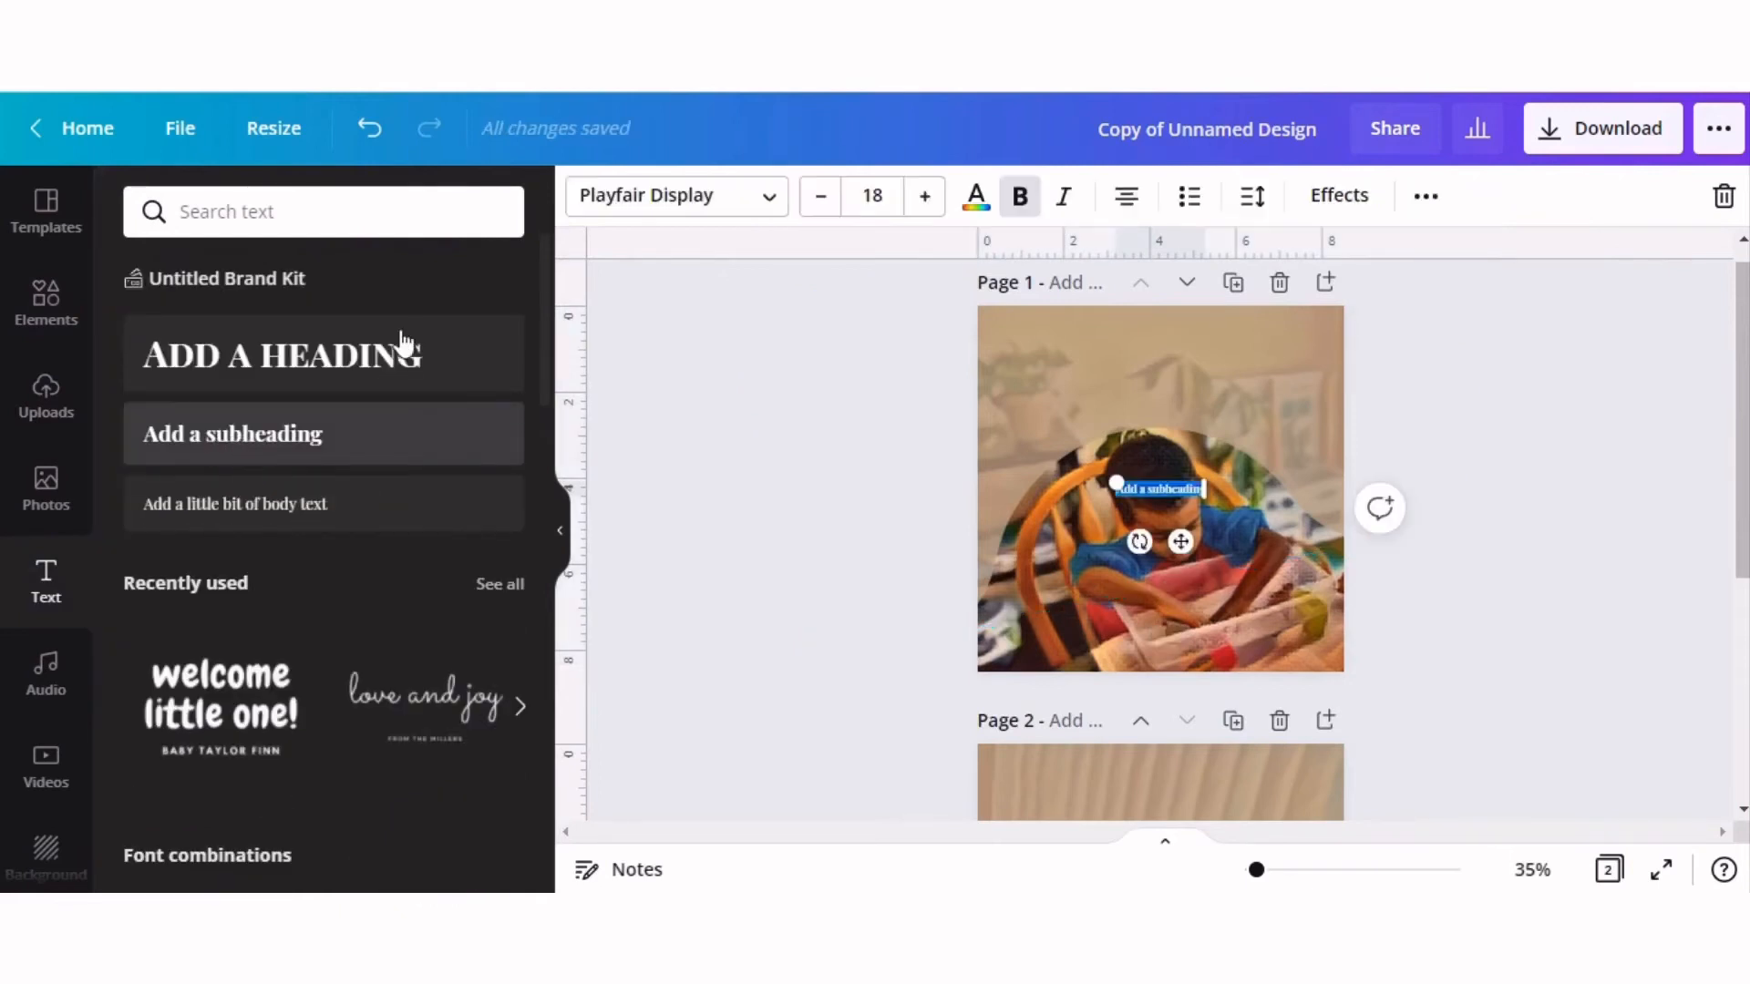
{"action": "left_click", "coordinate": [775, 198]}
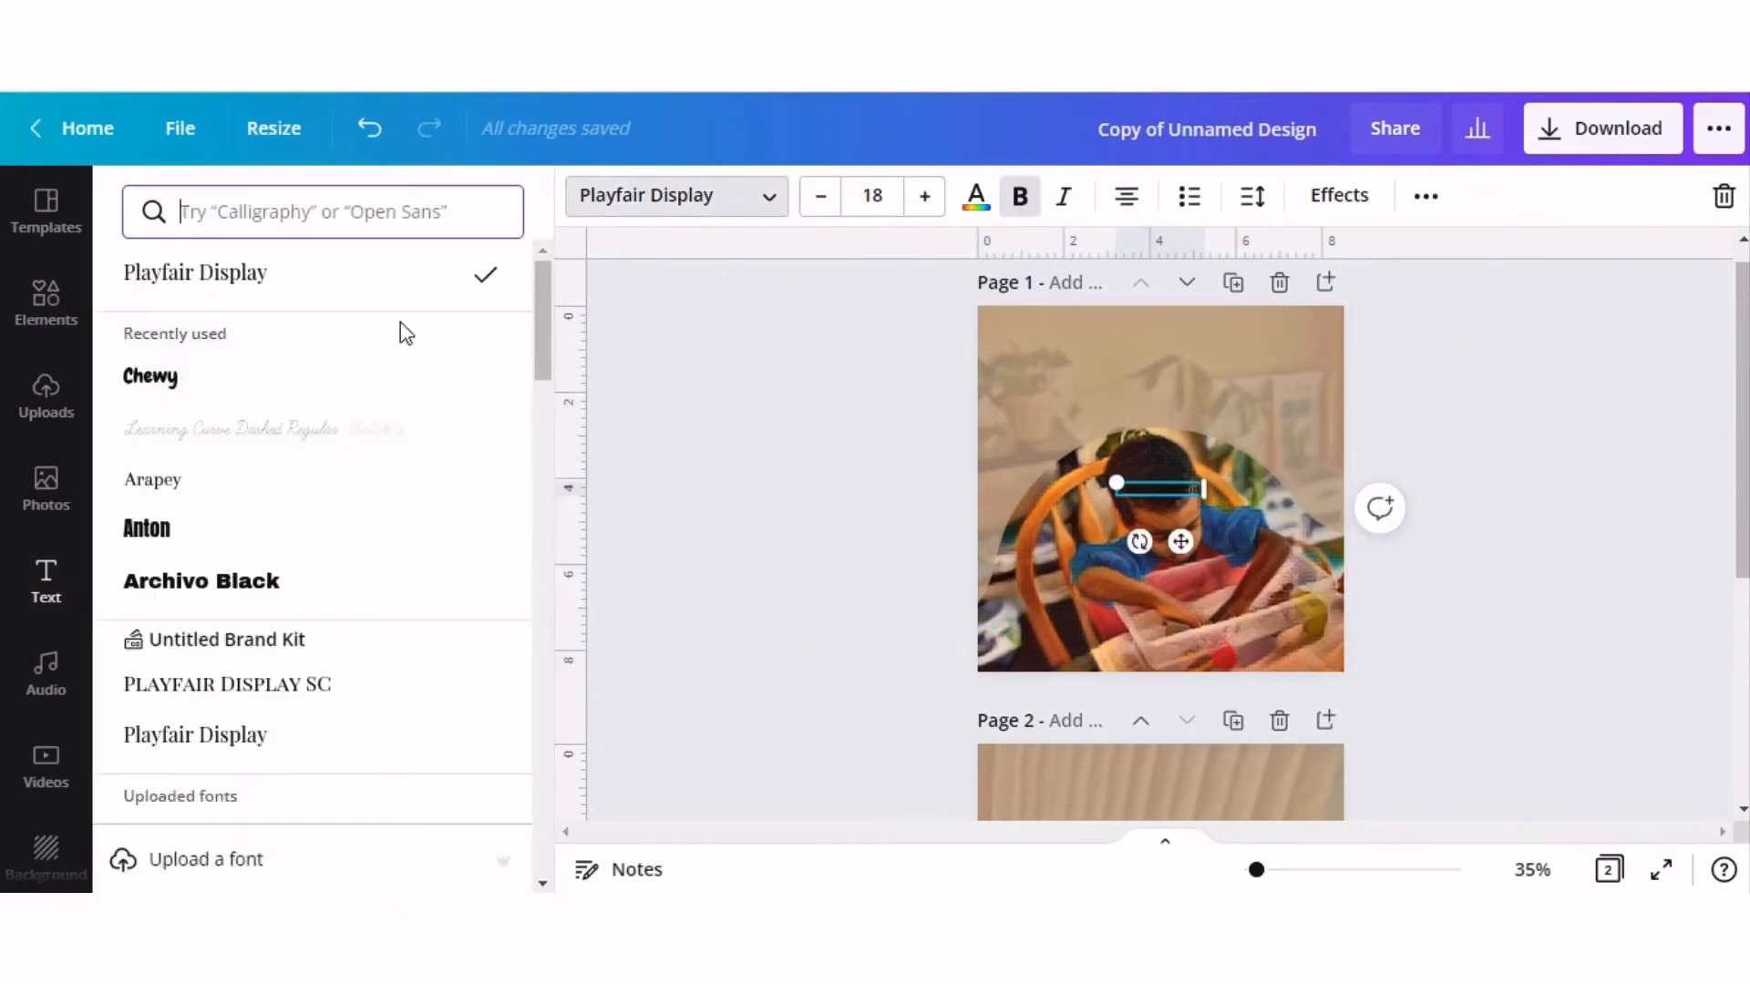
{"action": "left_click", "coordinate": [219, 392]}
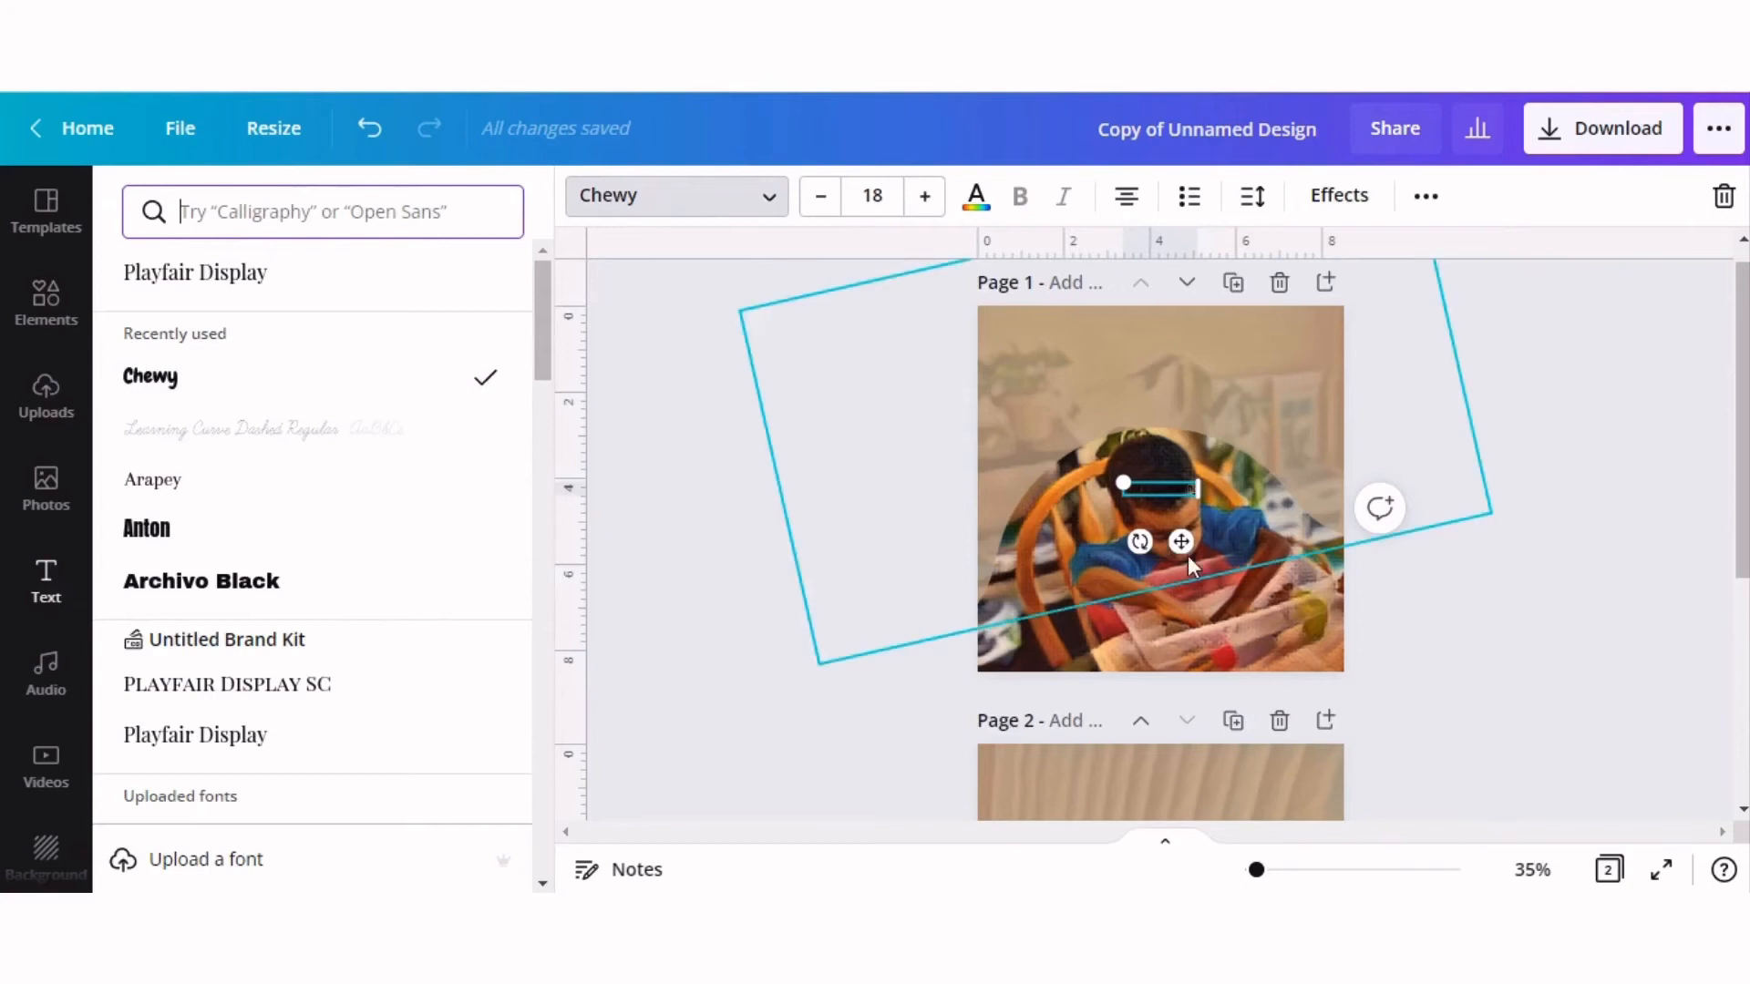
- Move the subheading onto the tan arch above the child's head and set its font size to 26
{"action": "left_click_drag", "start_coordinate": [1181, 542], "coordinate": [1175, 443]}
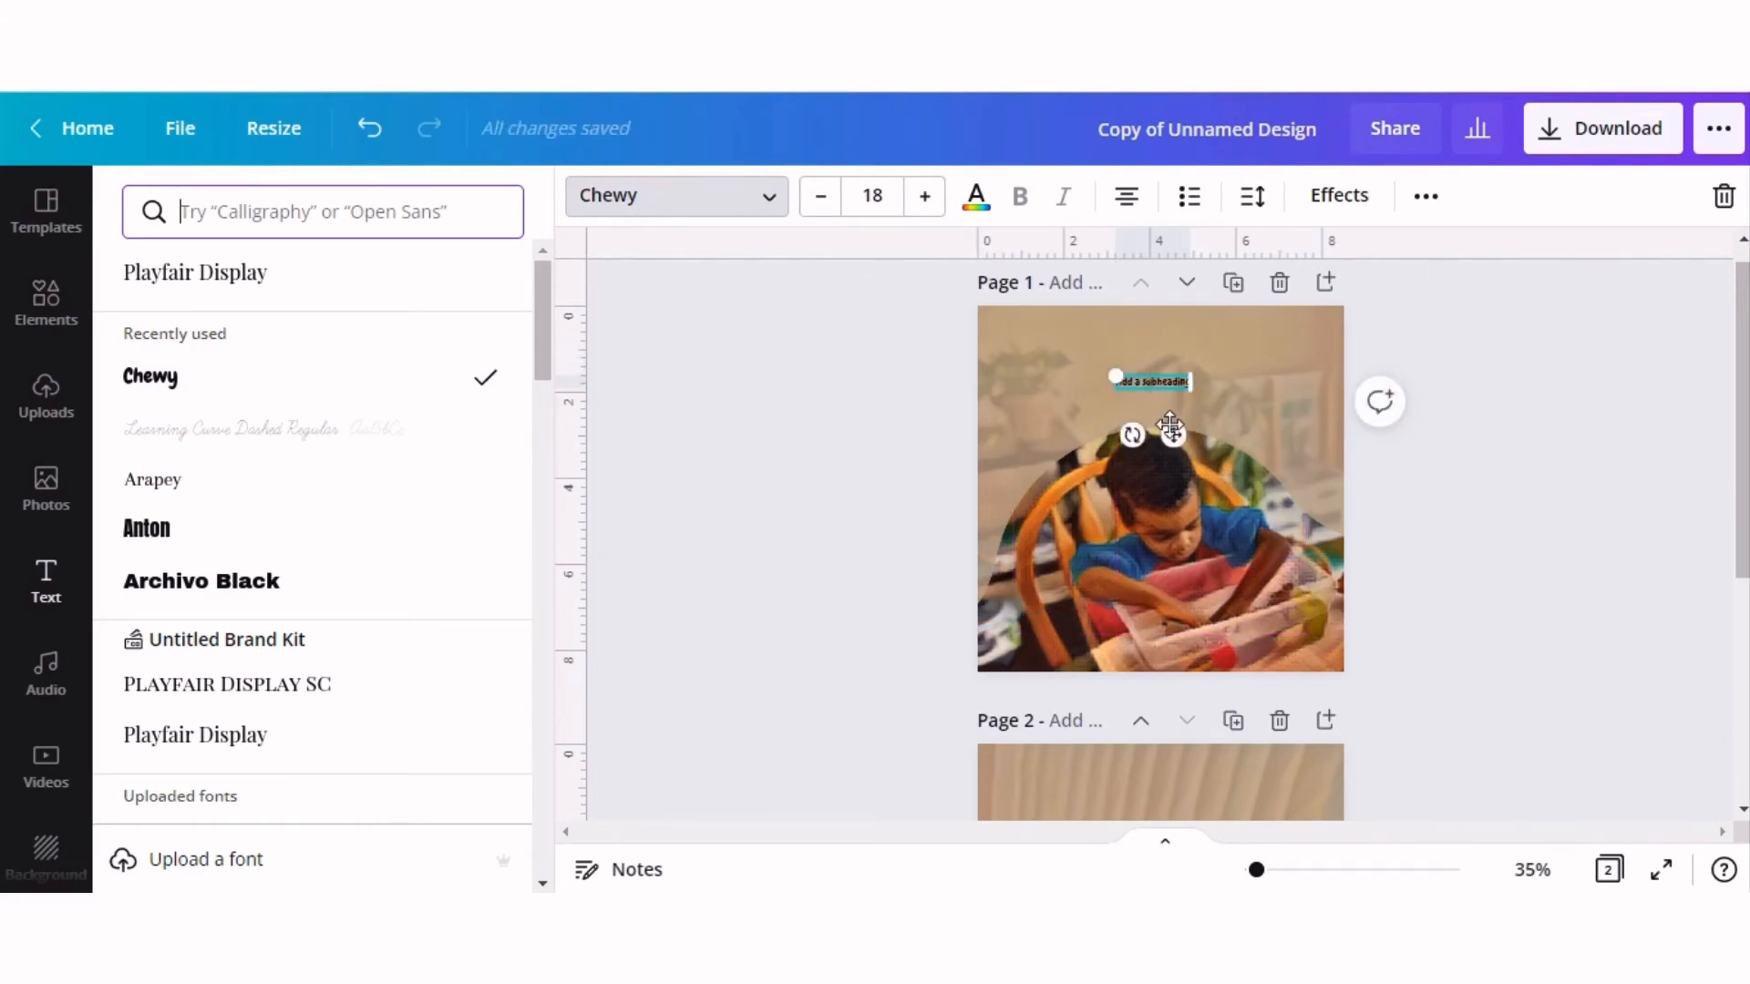
{"action": "left_click_drag", "start_coordinate": [1175, 436], "coordinate": [1205, 406]}
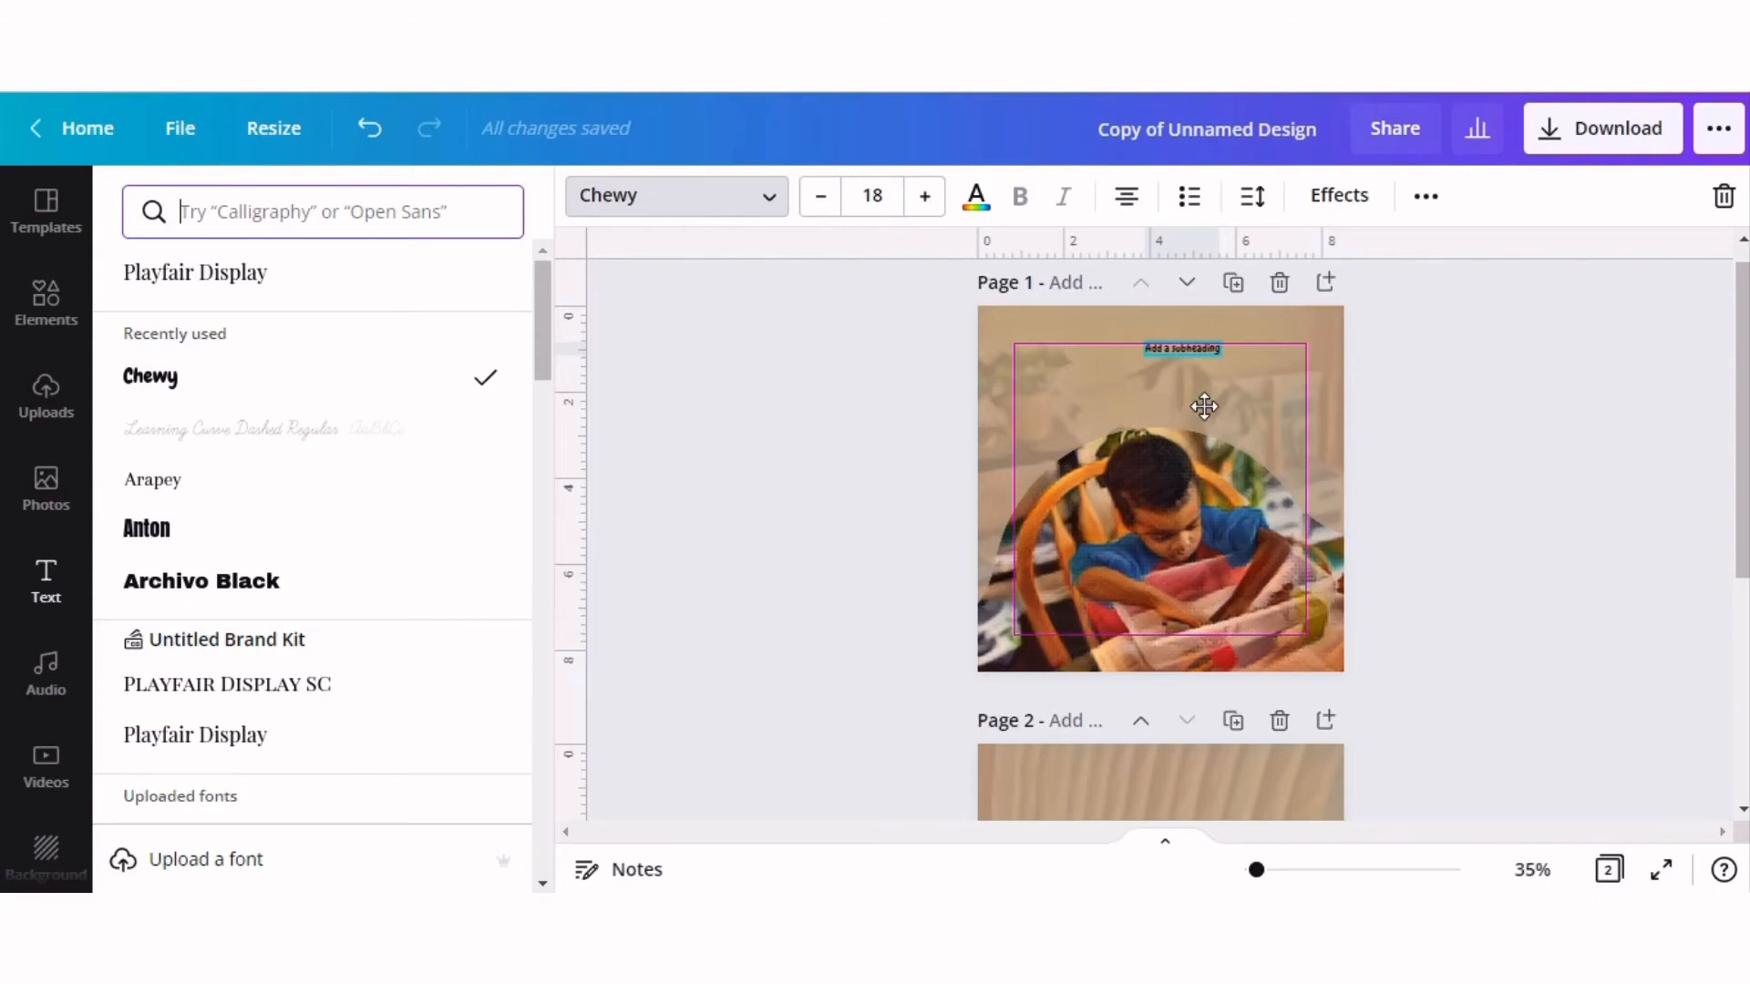
{"action": "mouse_move", "coordinate": [1205, 406]}
{"action": "left_mouse_down"}
{"action": "mouse_move", "coordinate": [1178, 405]}
{"action": "mouse_move", "coordinate": [1176, 428]}
{"action": "mouse_move", "coordinate": [1184, 410]}
{"action": "mouse_move", "coordinate": [1145, 410]}
{"action": "mouse_move", "coordinate": [1215, 453]}
{"action": "mouse_move", "coordinate": [1185, 431]}
{"action": "mouse_move", "coordinate": [1182, 474]}
{"action": "mouse_move", "coordinate": [1085, 472]}
{"action": "mouse_move", "coordinate": [1152, 468]}
{"action": "mouse_move", "coordinate": [1170, 429]}
{"action": "mouse_move", "coordinate": [1152, 417]}
{"action": "mouse_move", "coordinate": [1180, 417]}
{"action": "left_mouse_up"}
{"action": "left_click_drag", "start_coordinate": [930, 210], "coordinate": [930, 210]}
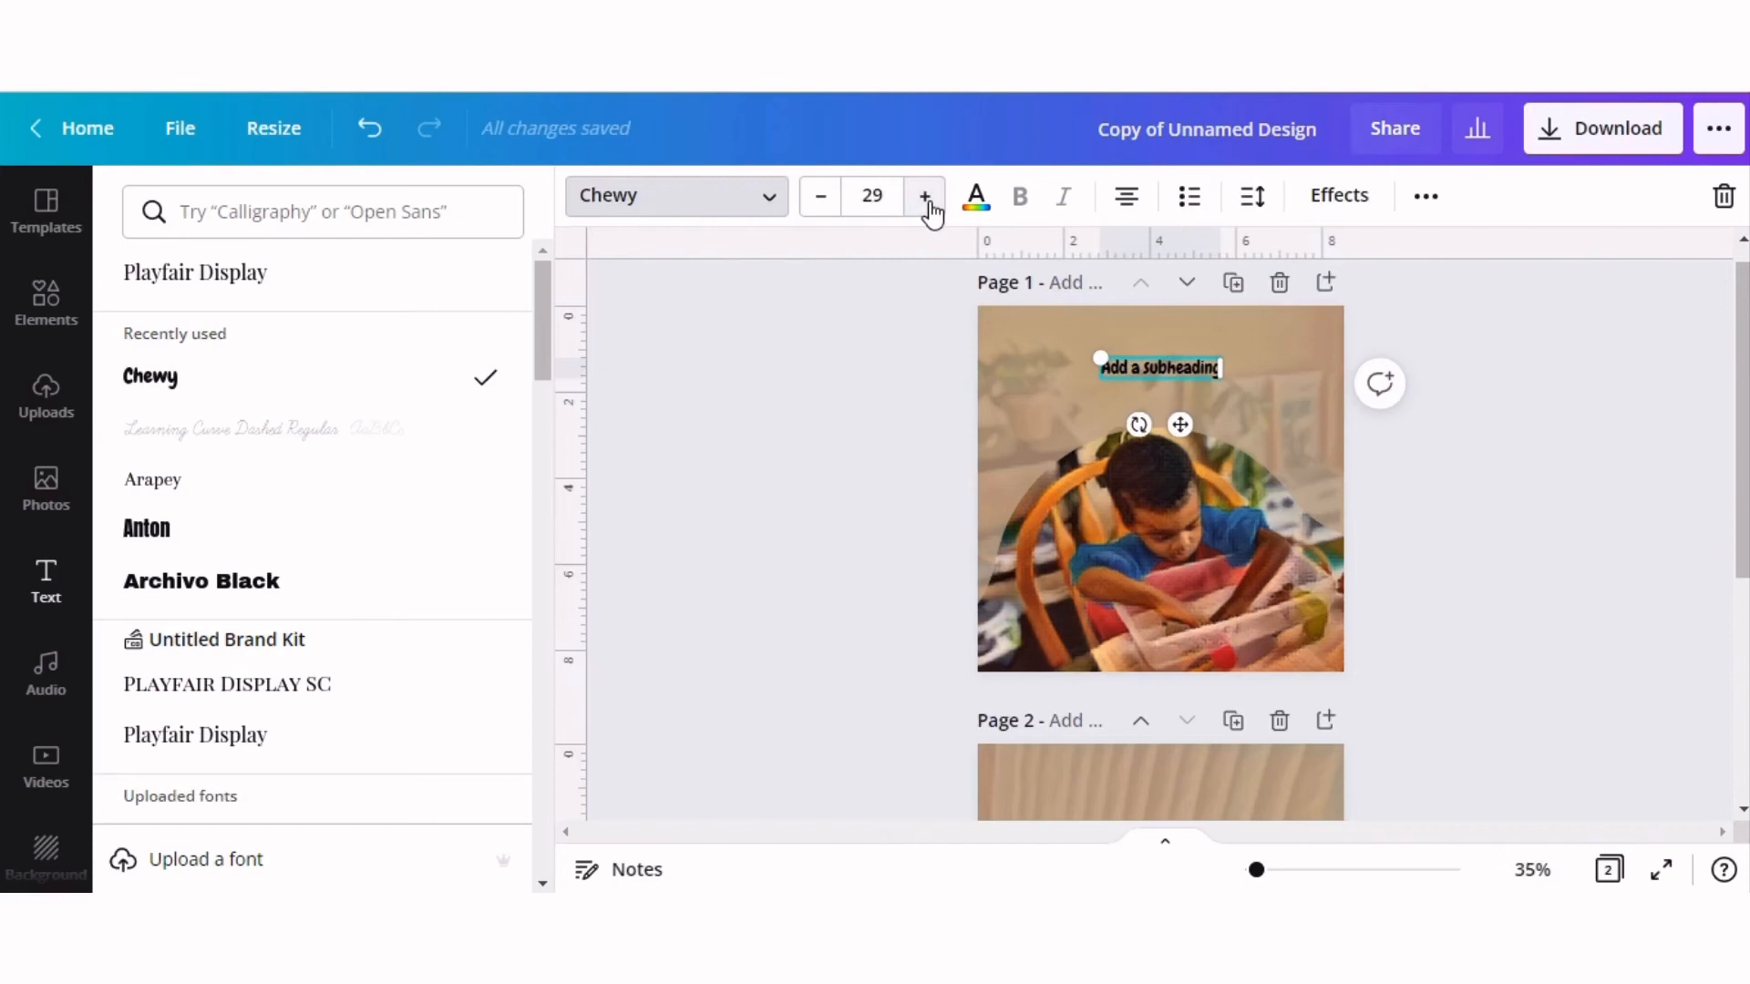
{"action": "left_click", "coordinate": [821, 196]}
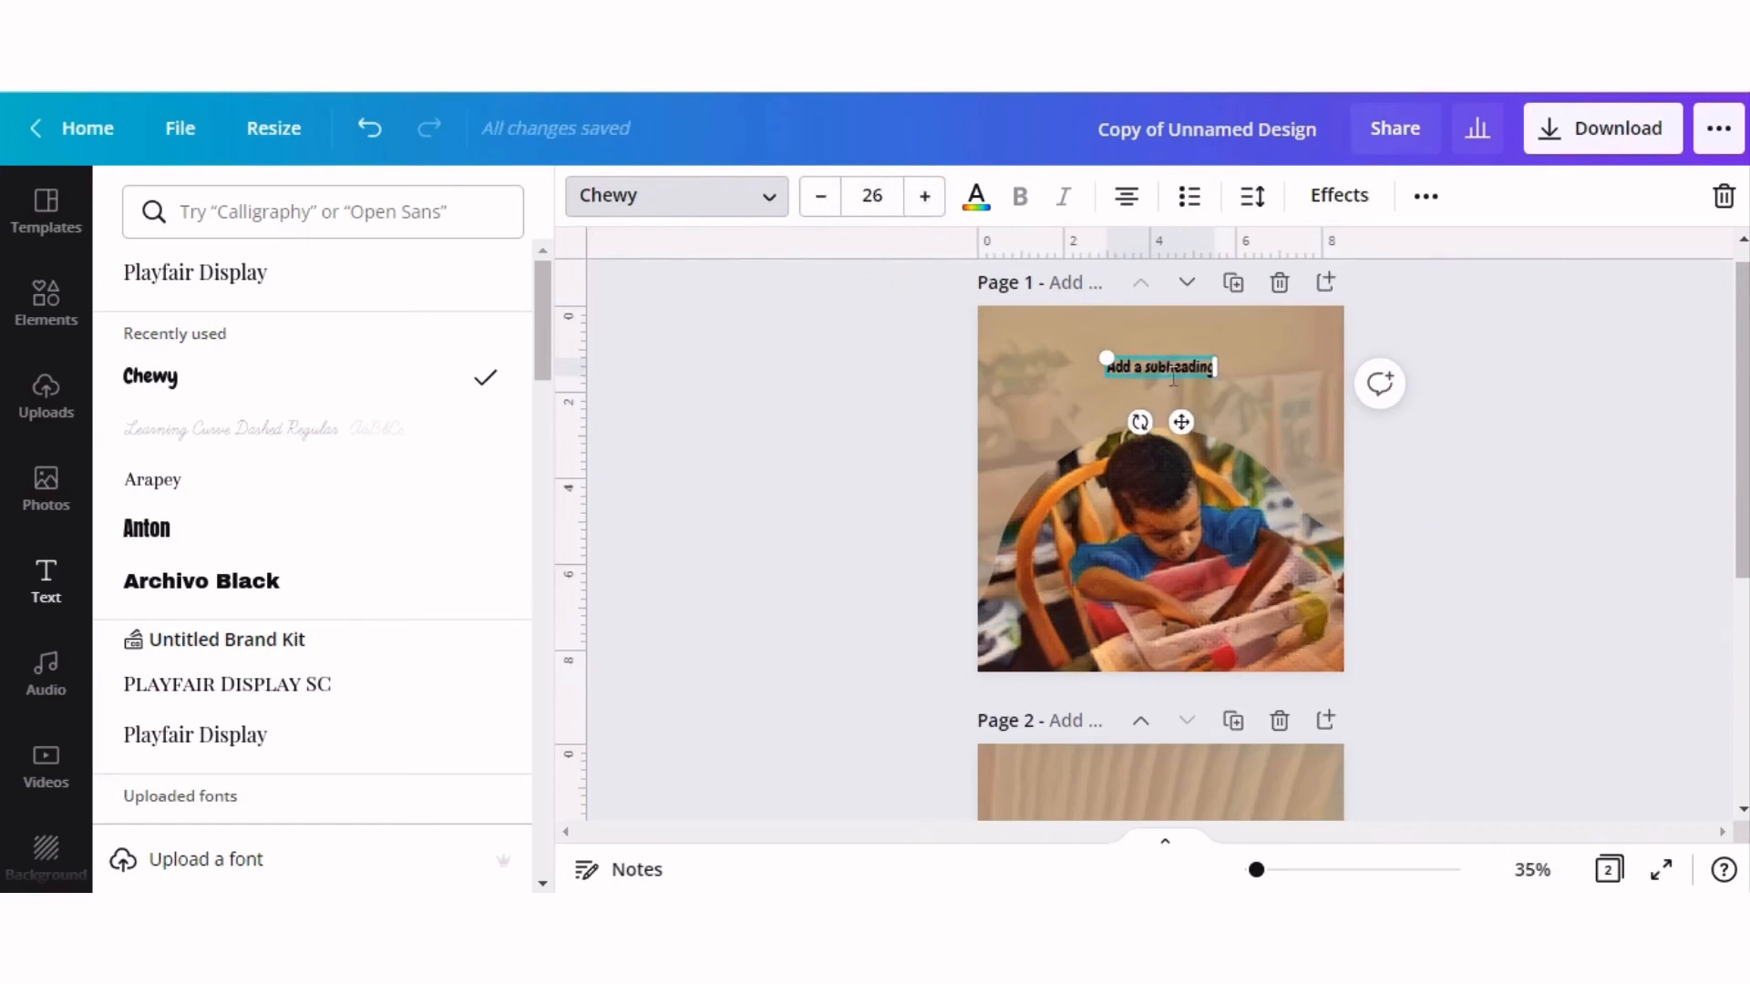
- Replace the placeholder text on page 1's tan arch with "My brother is my best friend!"
{"action": "key", "text": "BackSpace"}
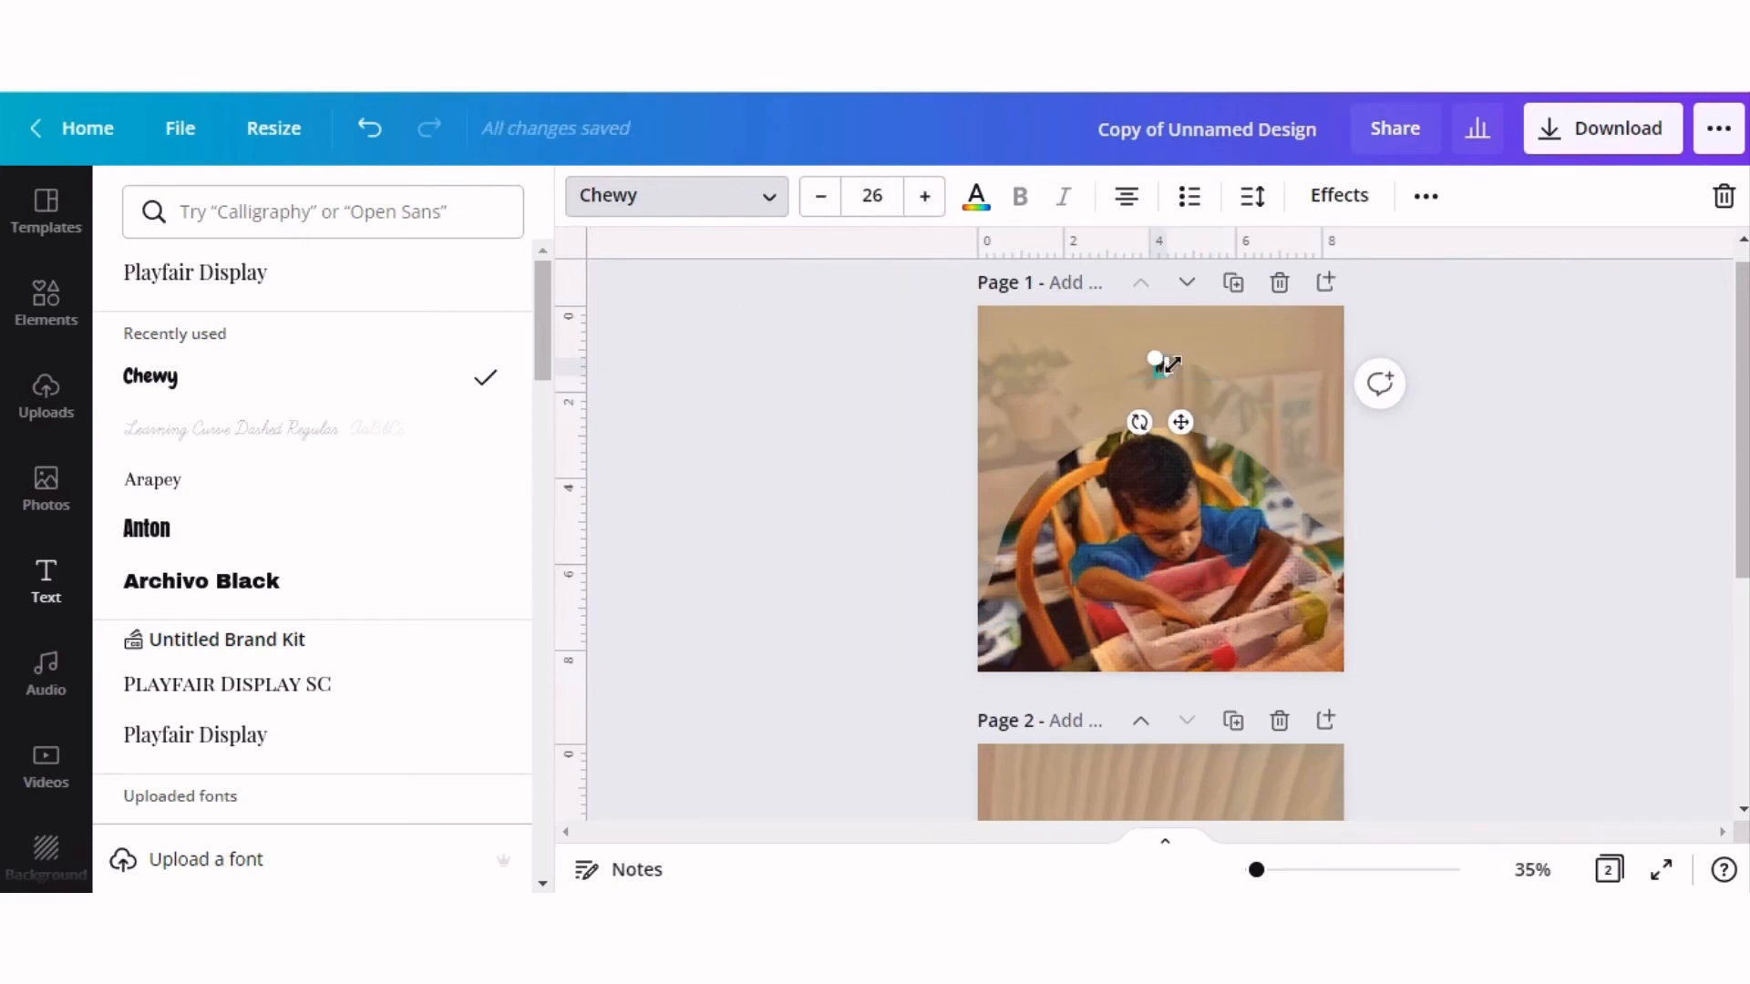
{"action": "type", "text": "My b"}
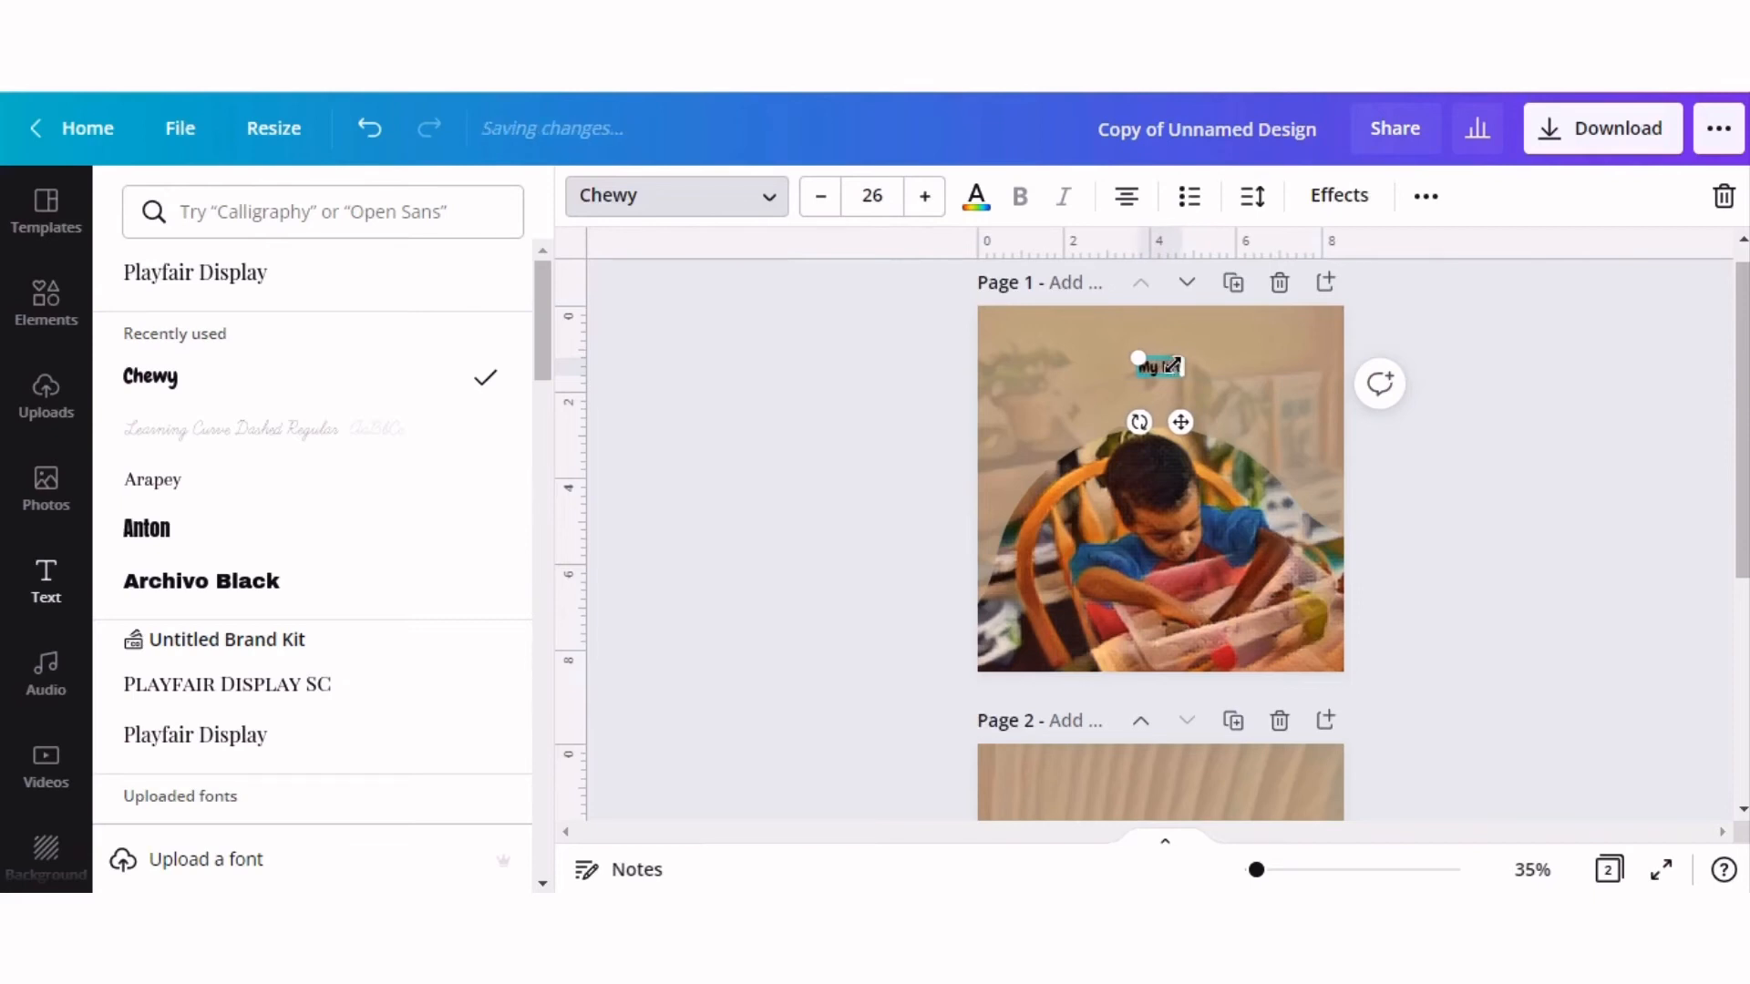
{"action": "type", "text": "rother is my be"}
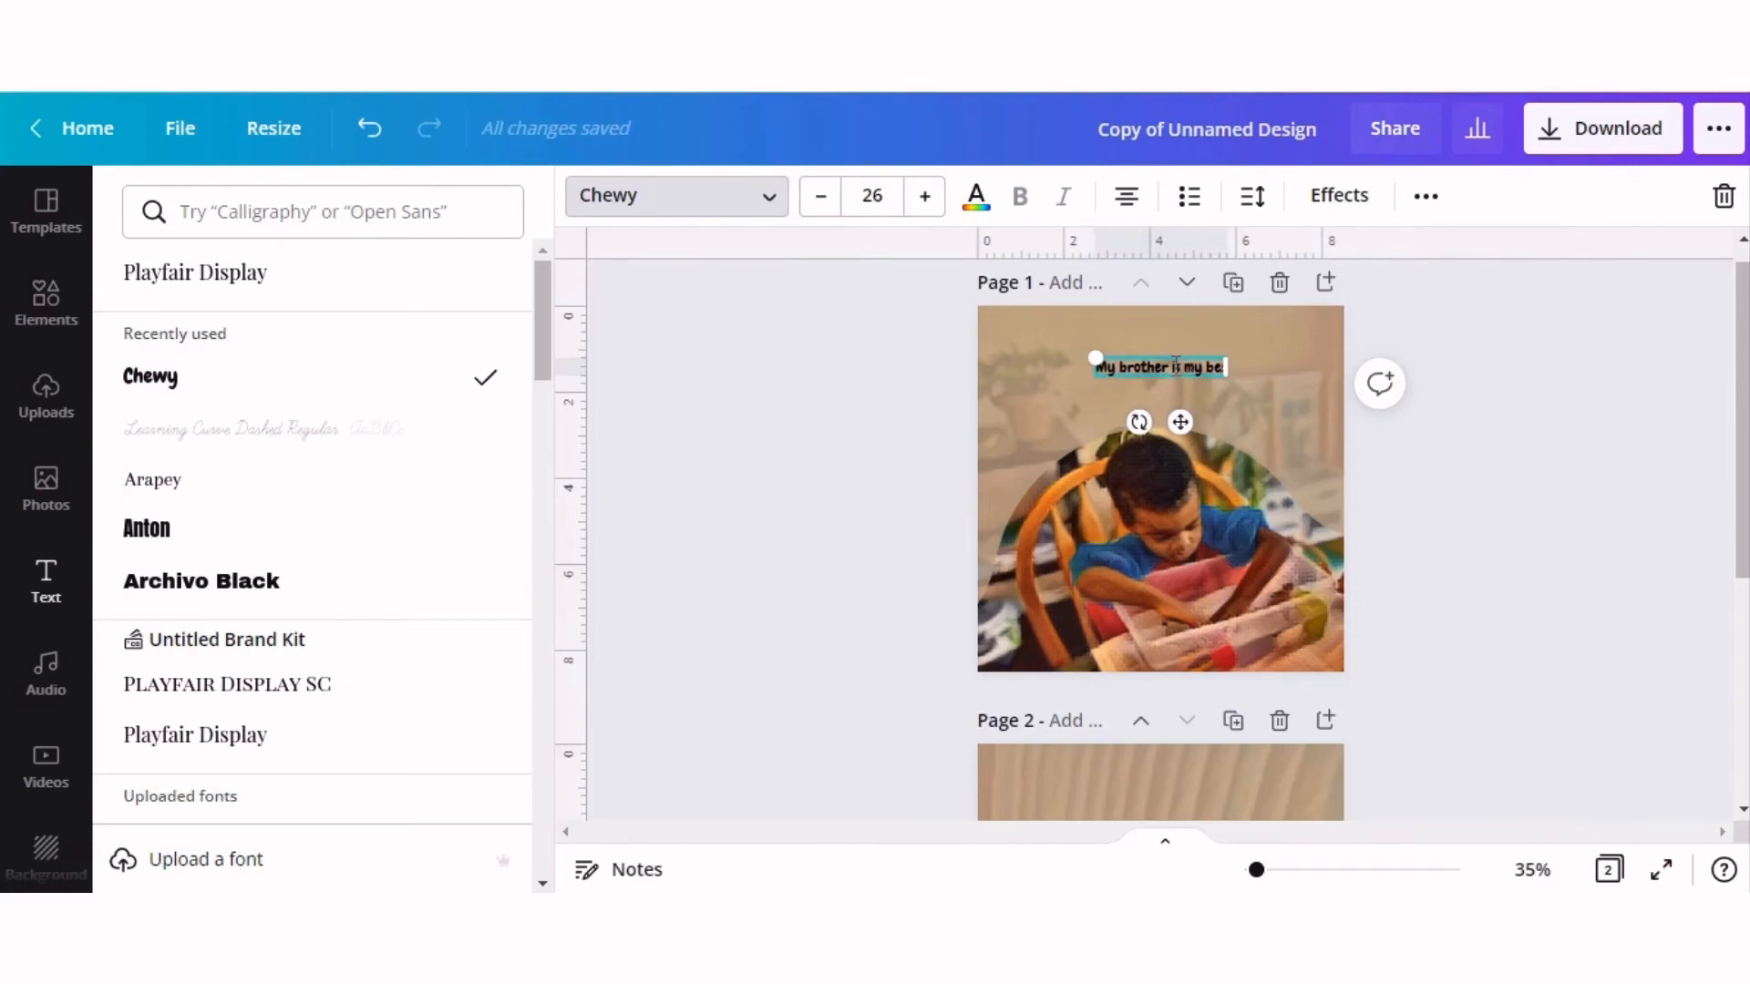
{"action": "type", "text": "st friend"}
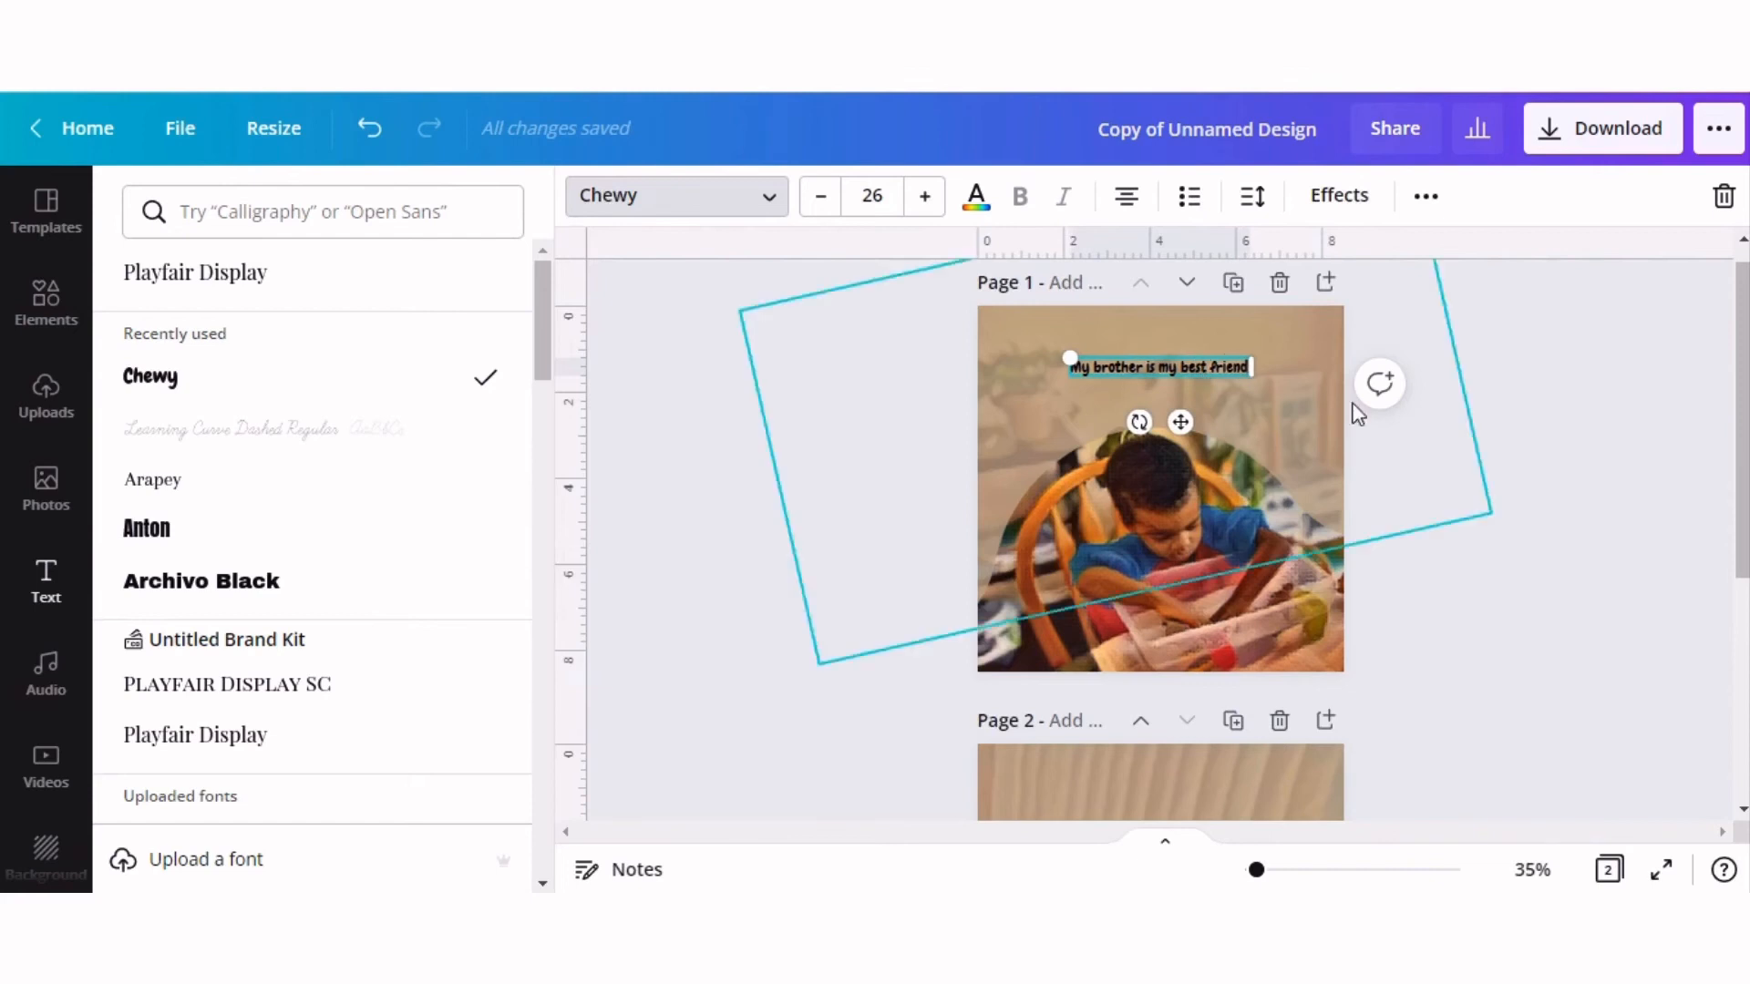
- Copy the page 1 caption onto page 2's tan arch and change its text to "We do everything together!"
{"action": "left_click", "coordinate": [1225, 387]}
{"action": "right_click", "coordinate": [1212, 367]}
{"action": "left_click", "coordinate": [1257, 339]}
{"action": "scroll", "coordinate": [719, 555], "scroll_direction": "down", "scroll_amount": 4}
{"action": "left_click", "coordinate": [1155, 435]}
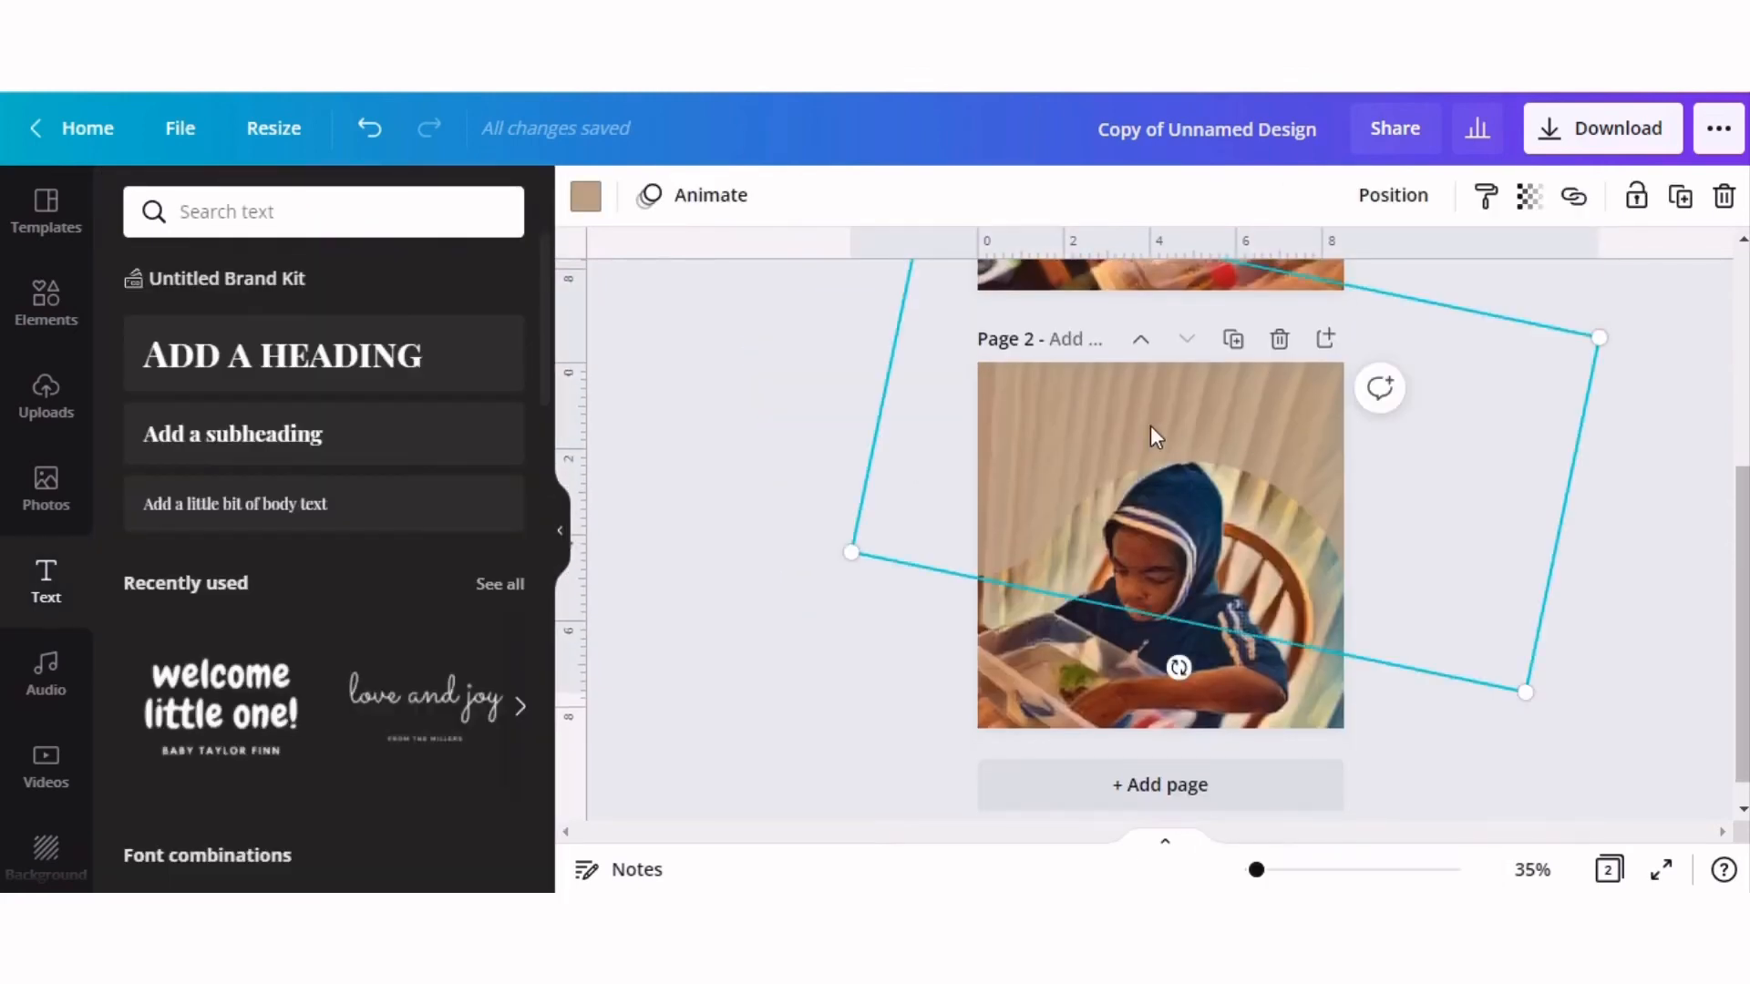
{"action": "type", "text": "My brother is my best friend"}
{"action": "double_click", "coordinate": [1157, 424]}
{"action": "type", "text": "We do every"}
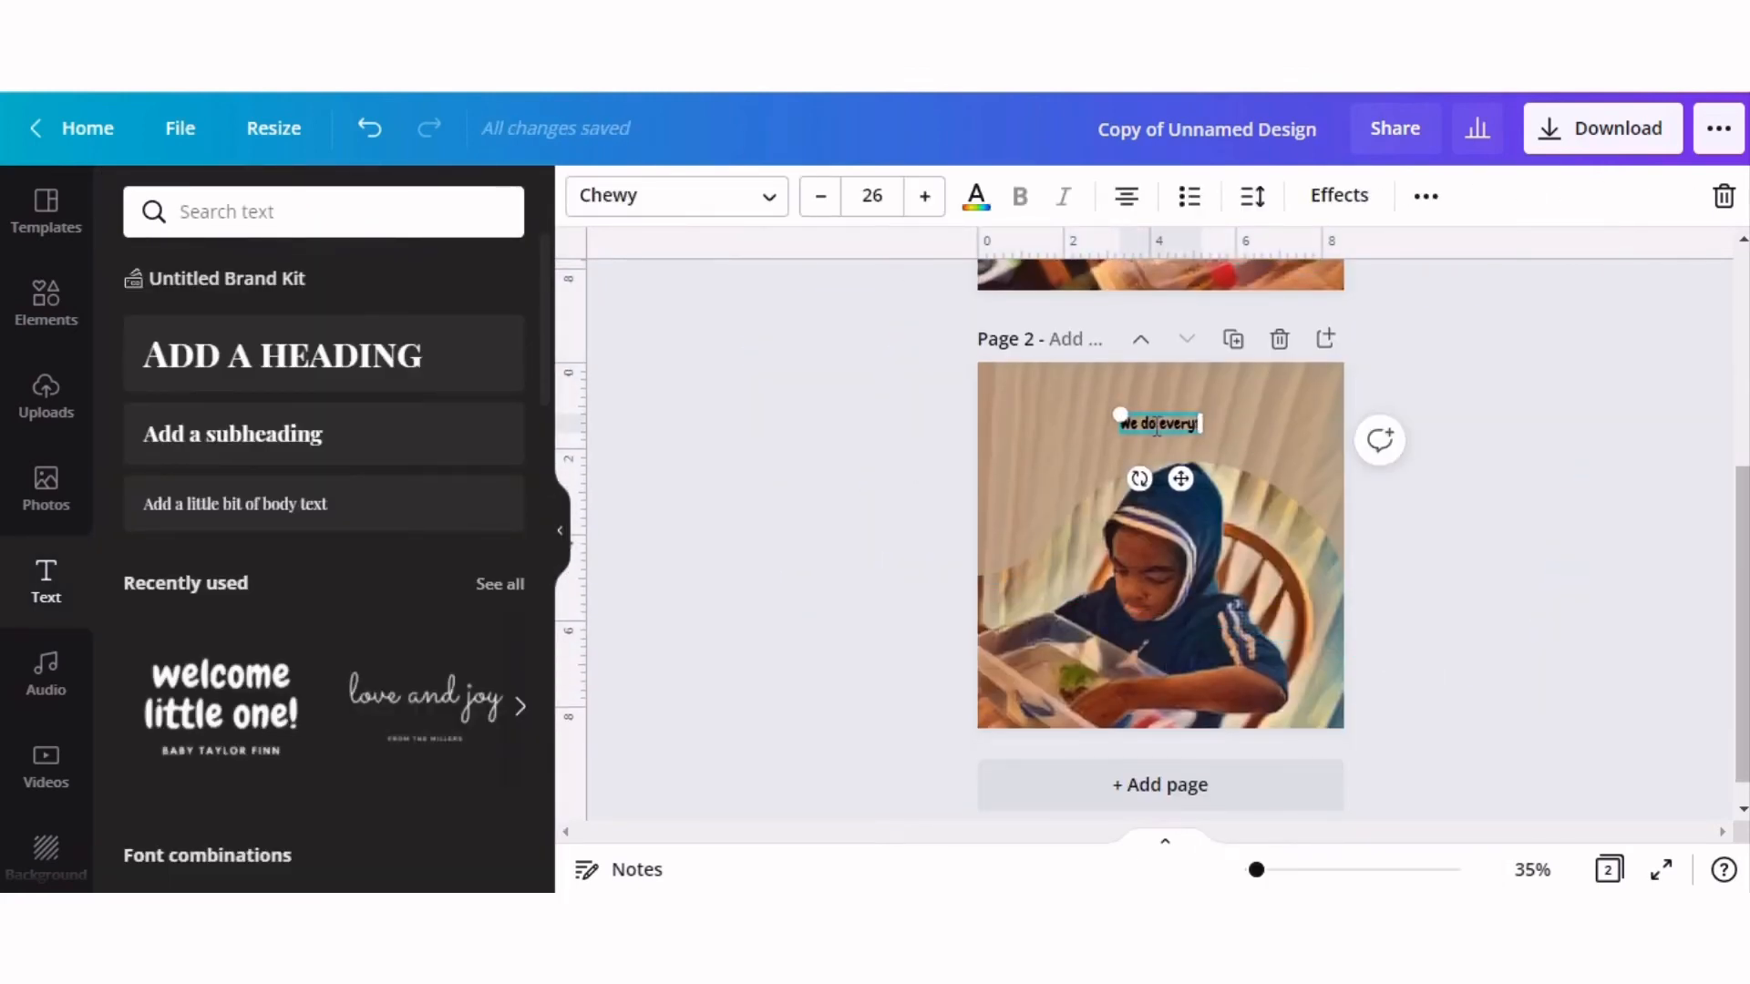
{"action": "type", "text": "thing together!"}
{"action": "left_click", "coordinate": [1443, 612]}
- Check the captions and arches on both pages side by side in the page overview, then return to the editing view
{"action": "scroll", "coordinate": [1455, 616], "scroll_direction": "up", "scroll_amount": 5}
{"action": "scroll", "coordinate": [1454, 616], "scroll_direction": "down", "scroll_amount": 2}
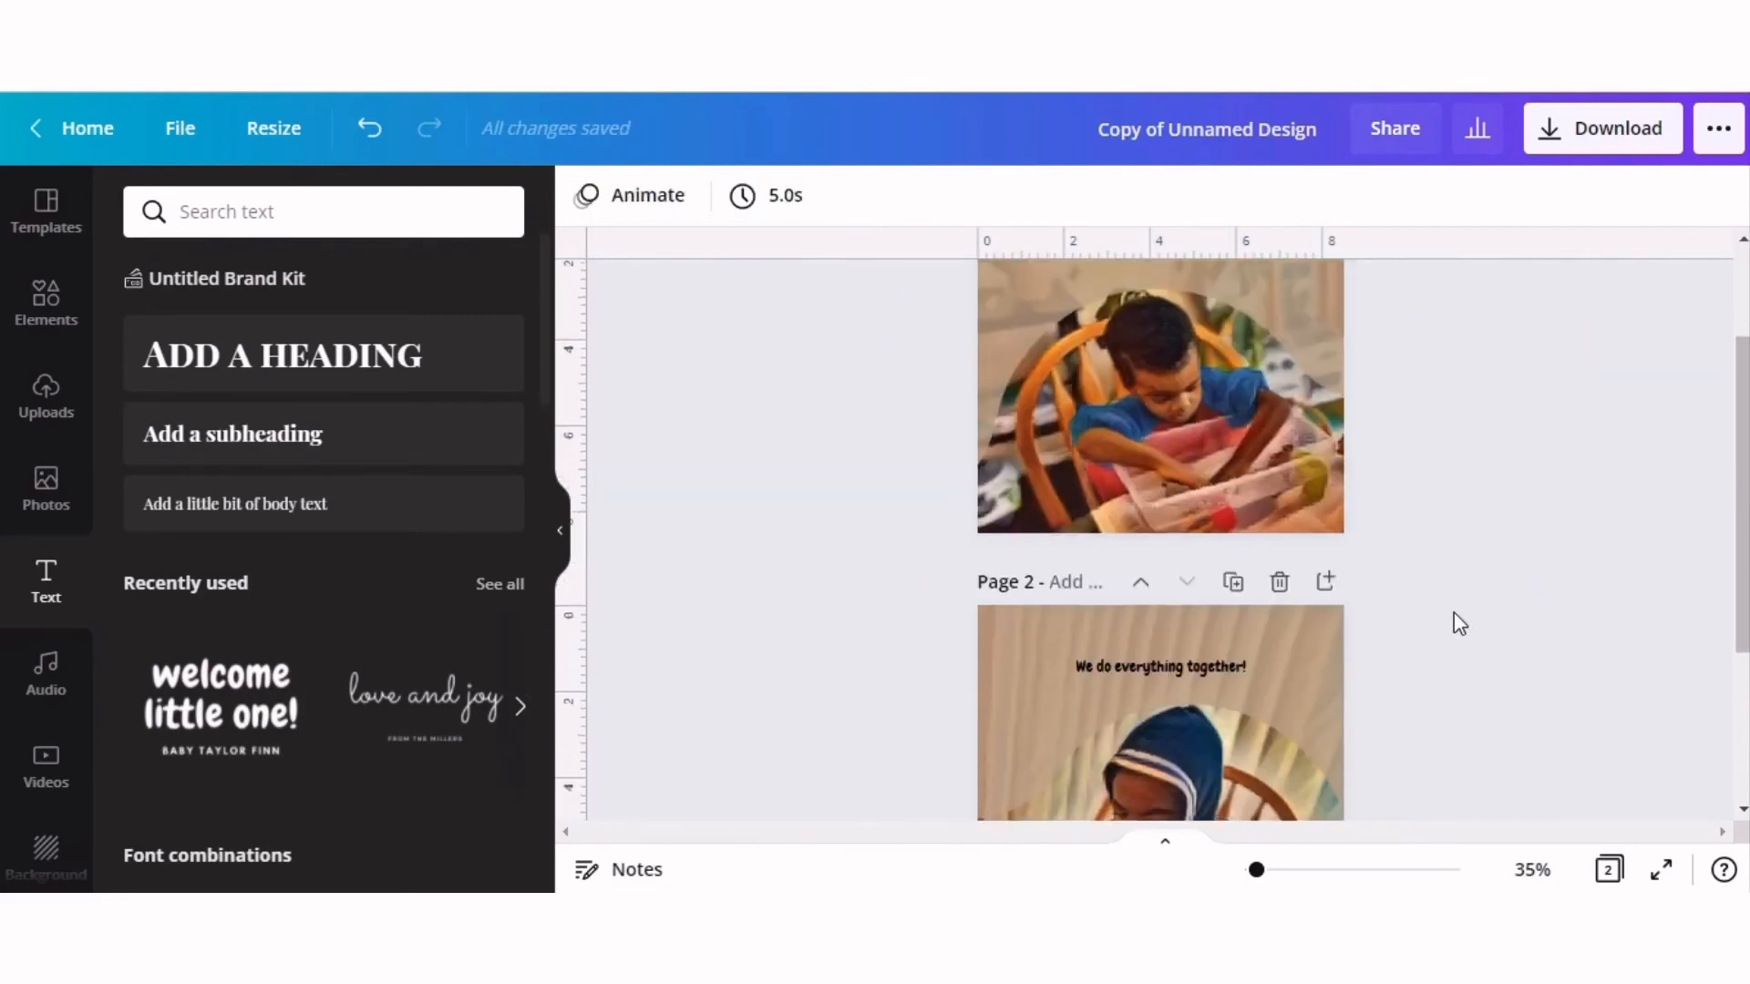
{"action": "scroll", "coordinate": [1452, 623], "scroll_direction": "down", "scroll_amount": 3}
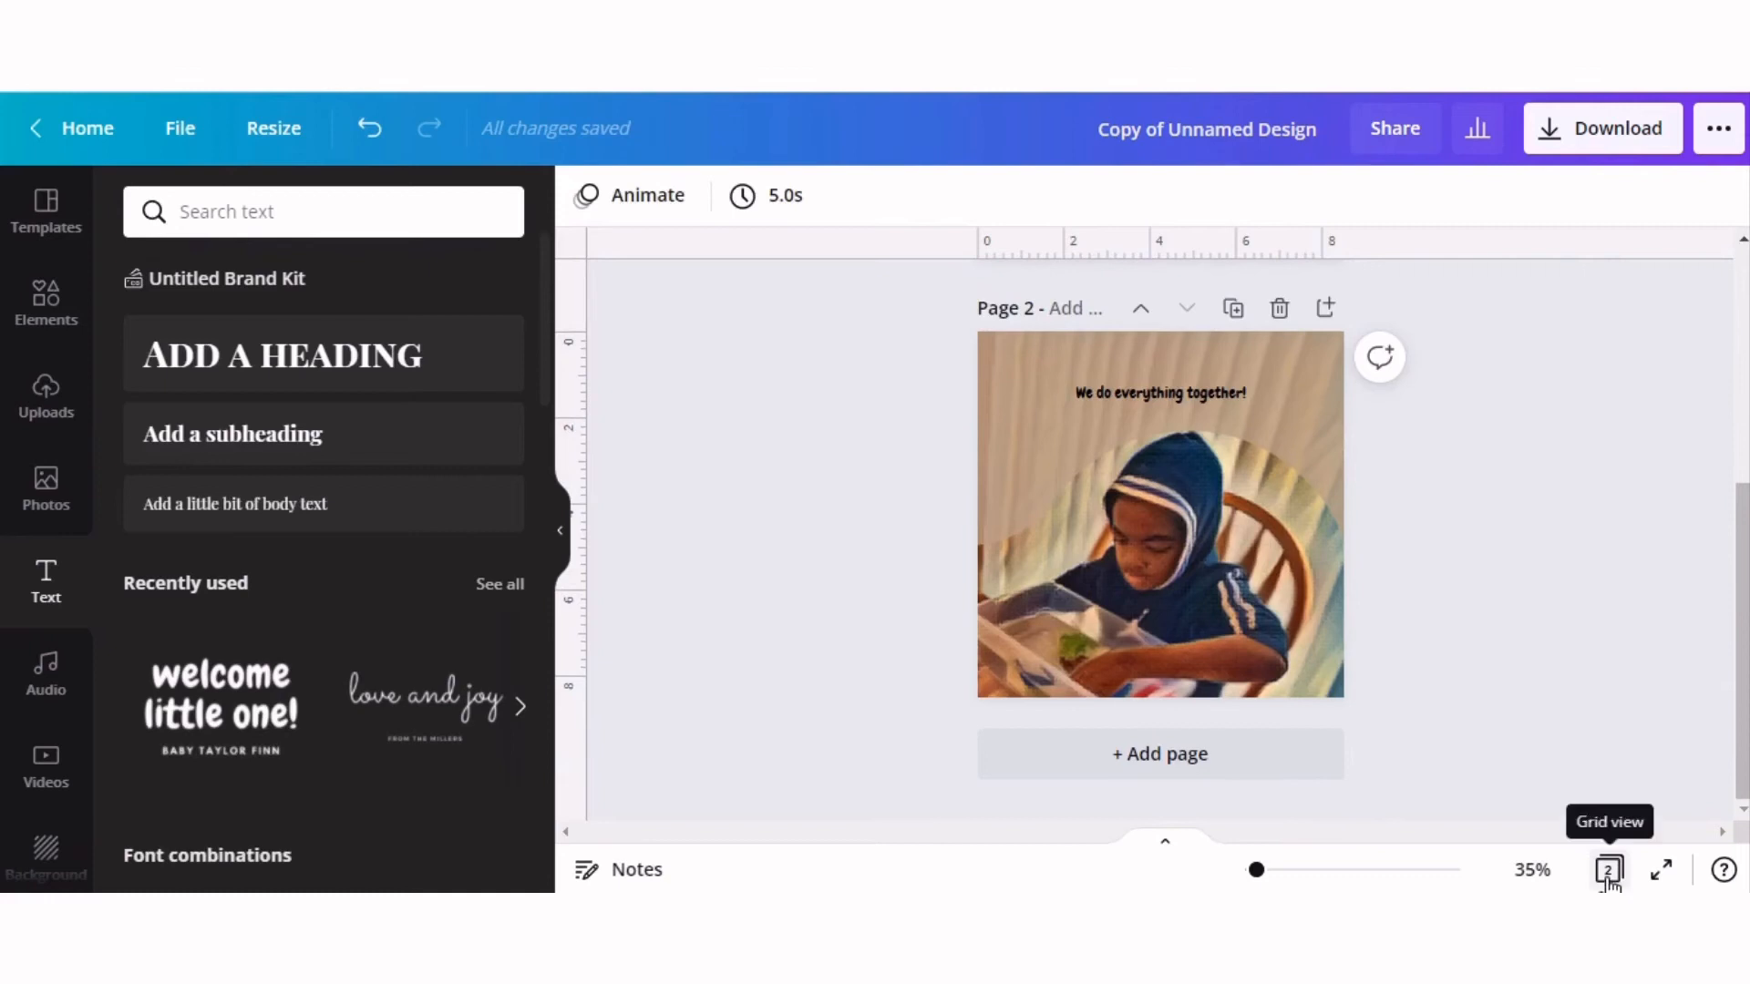
{"action": "left_click", "coordinate": [1610, 875]}
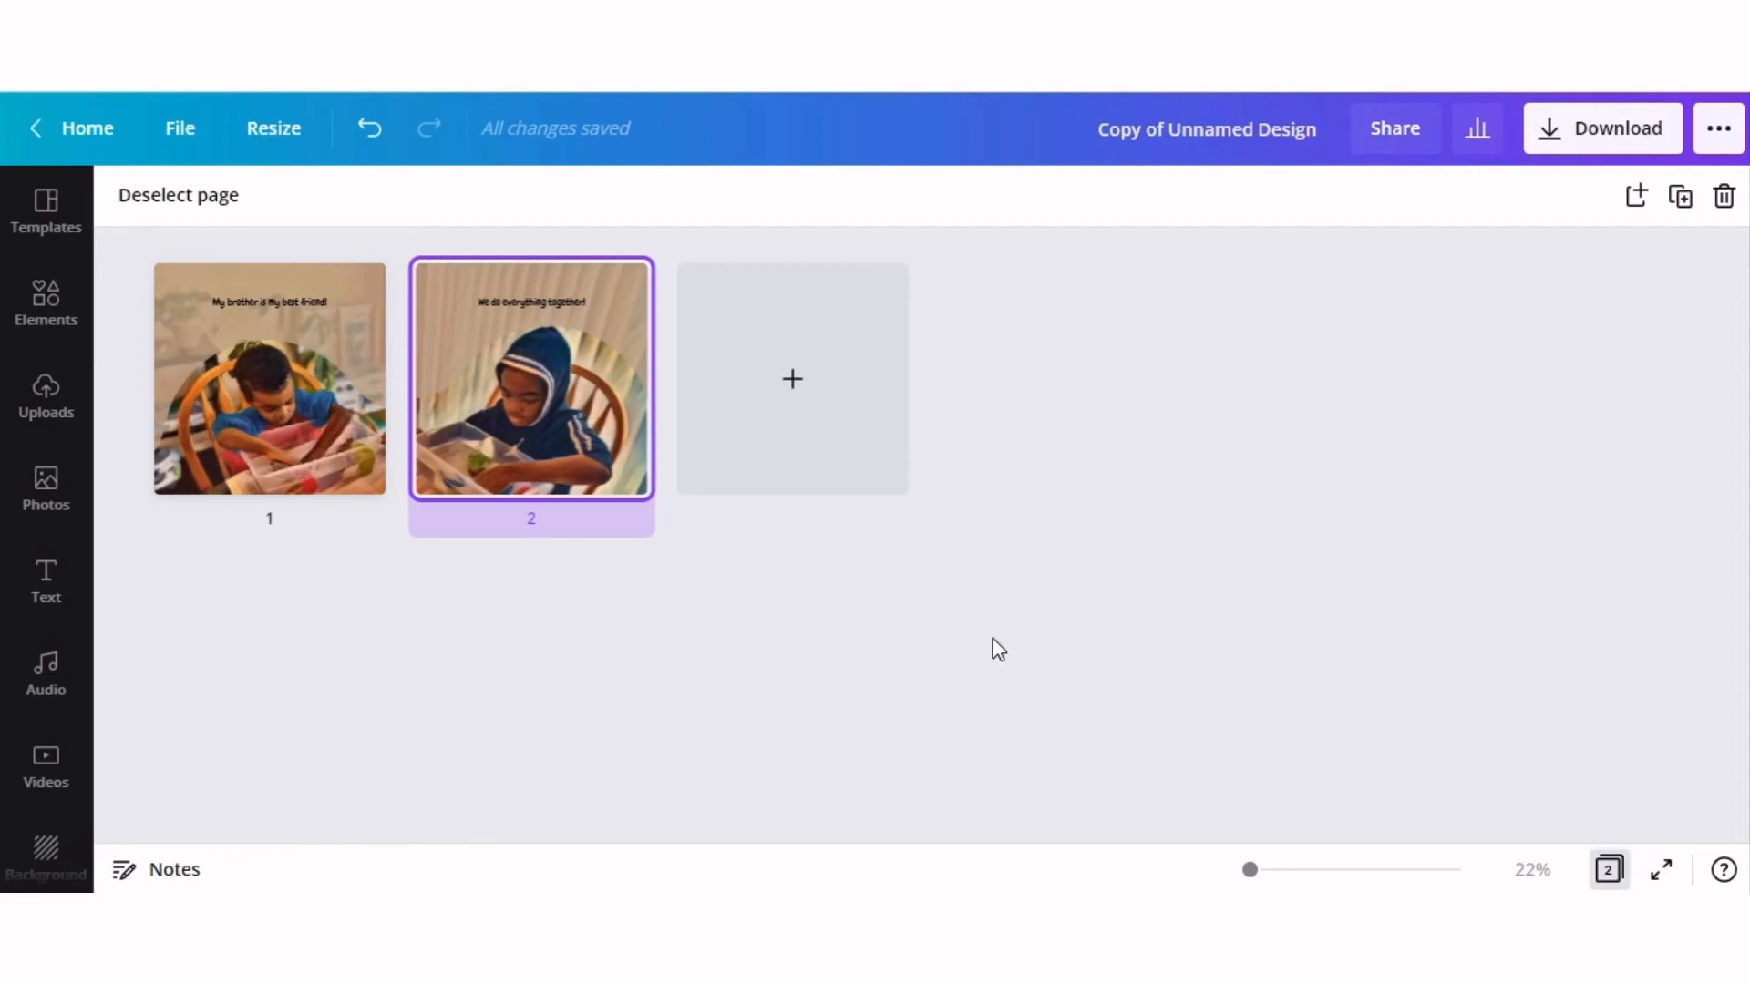
{"action": "left_click", "coordinate": [1604, 877]}
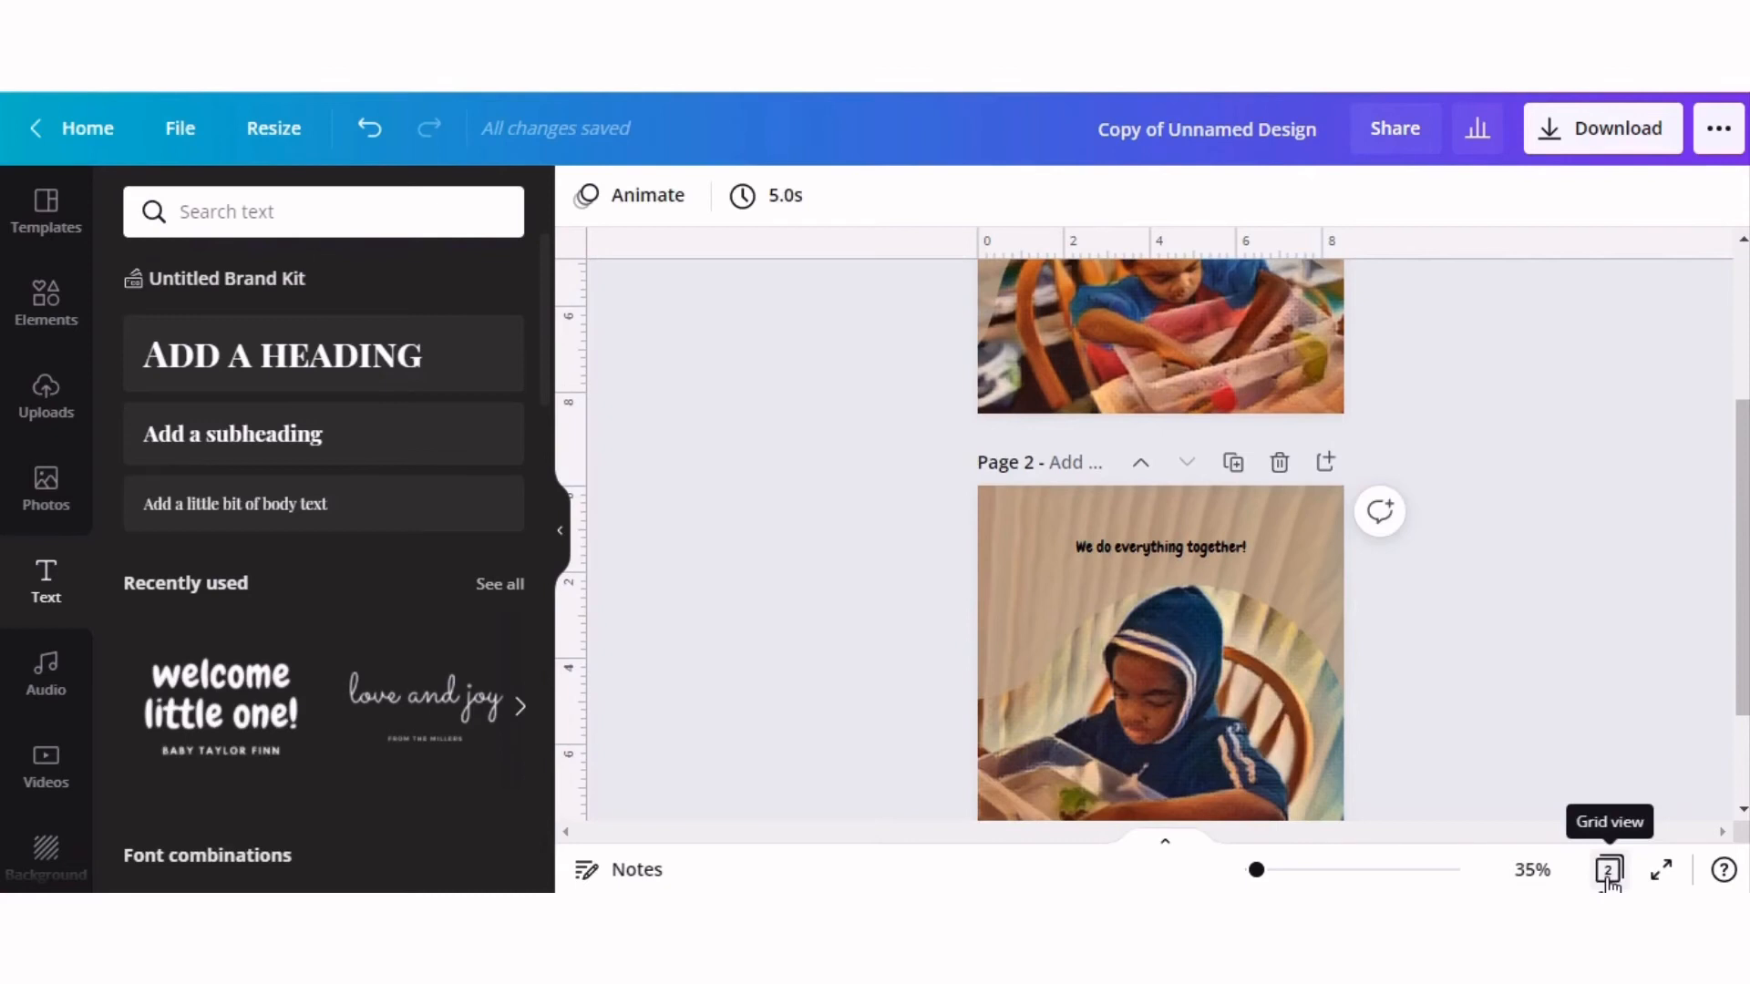
{"action": "scroll", "coordinate": [1549, 511], "scroll_direction": "up", "scroll_amount": 3}
- Download all pages of the design as a PDF Print file and open the downloaded PDF
{"action": "left_click", "coordinate": [1543, 132]}
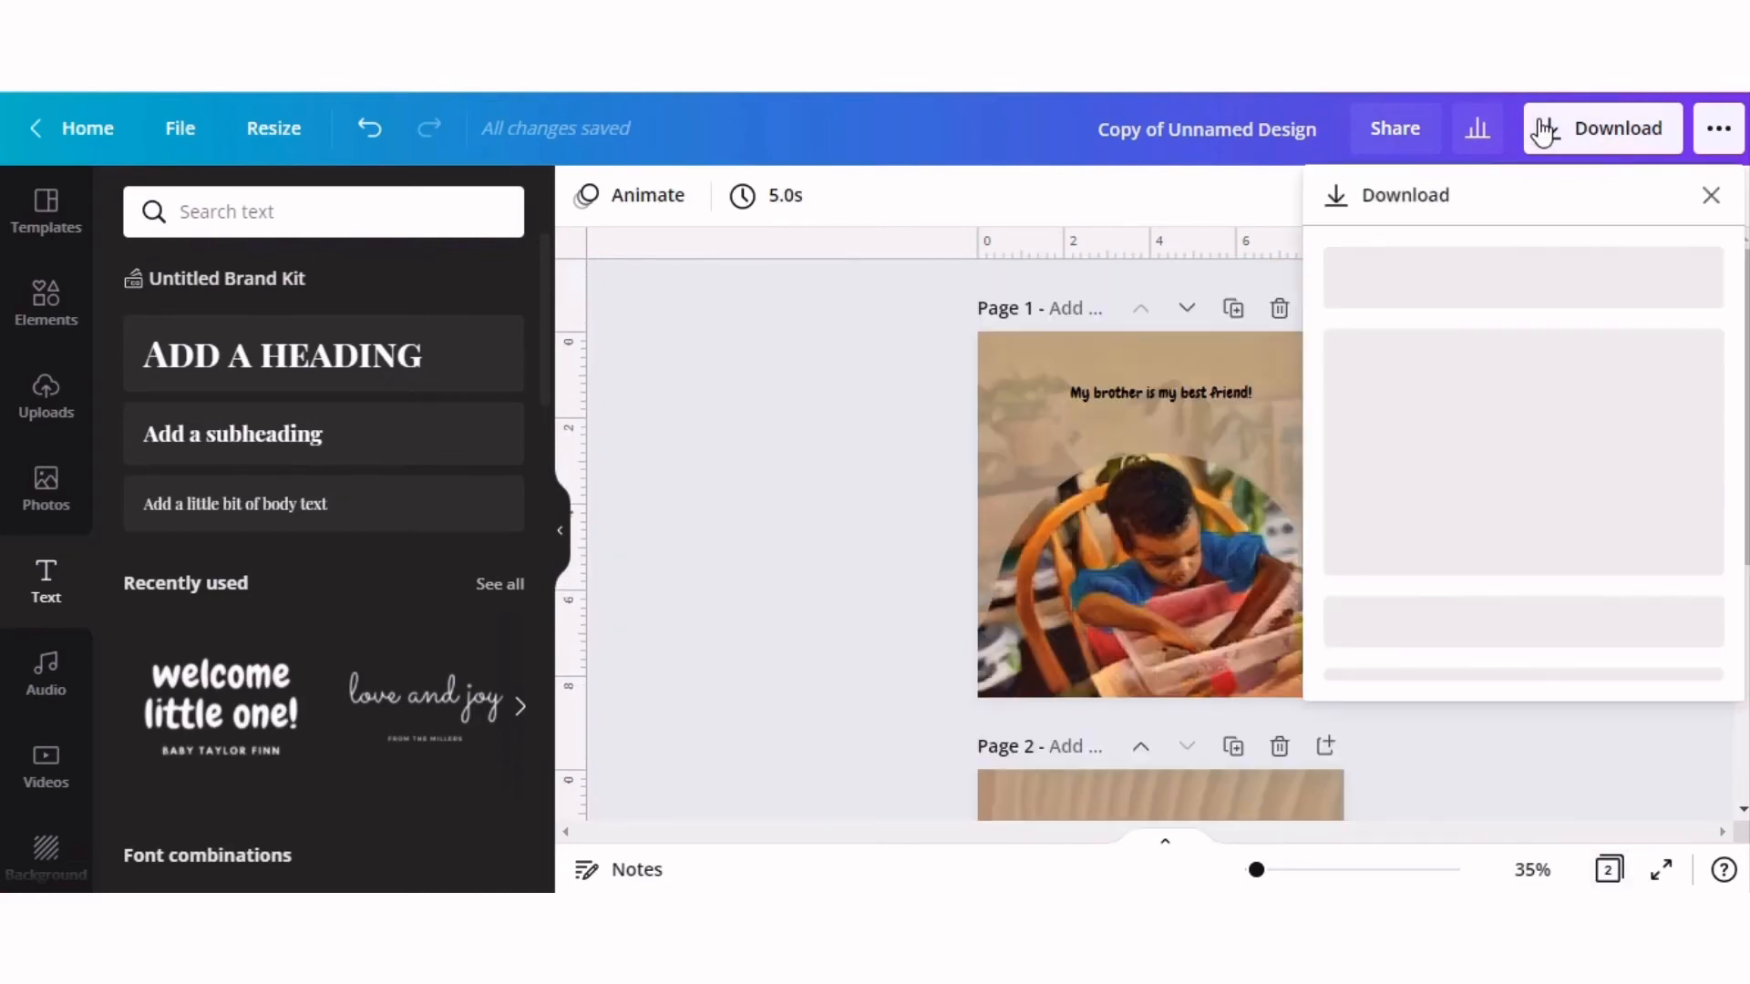
{"action": "left_click", "coordinate": [1606, 323]}
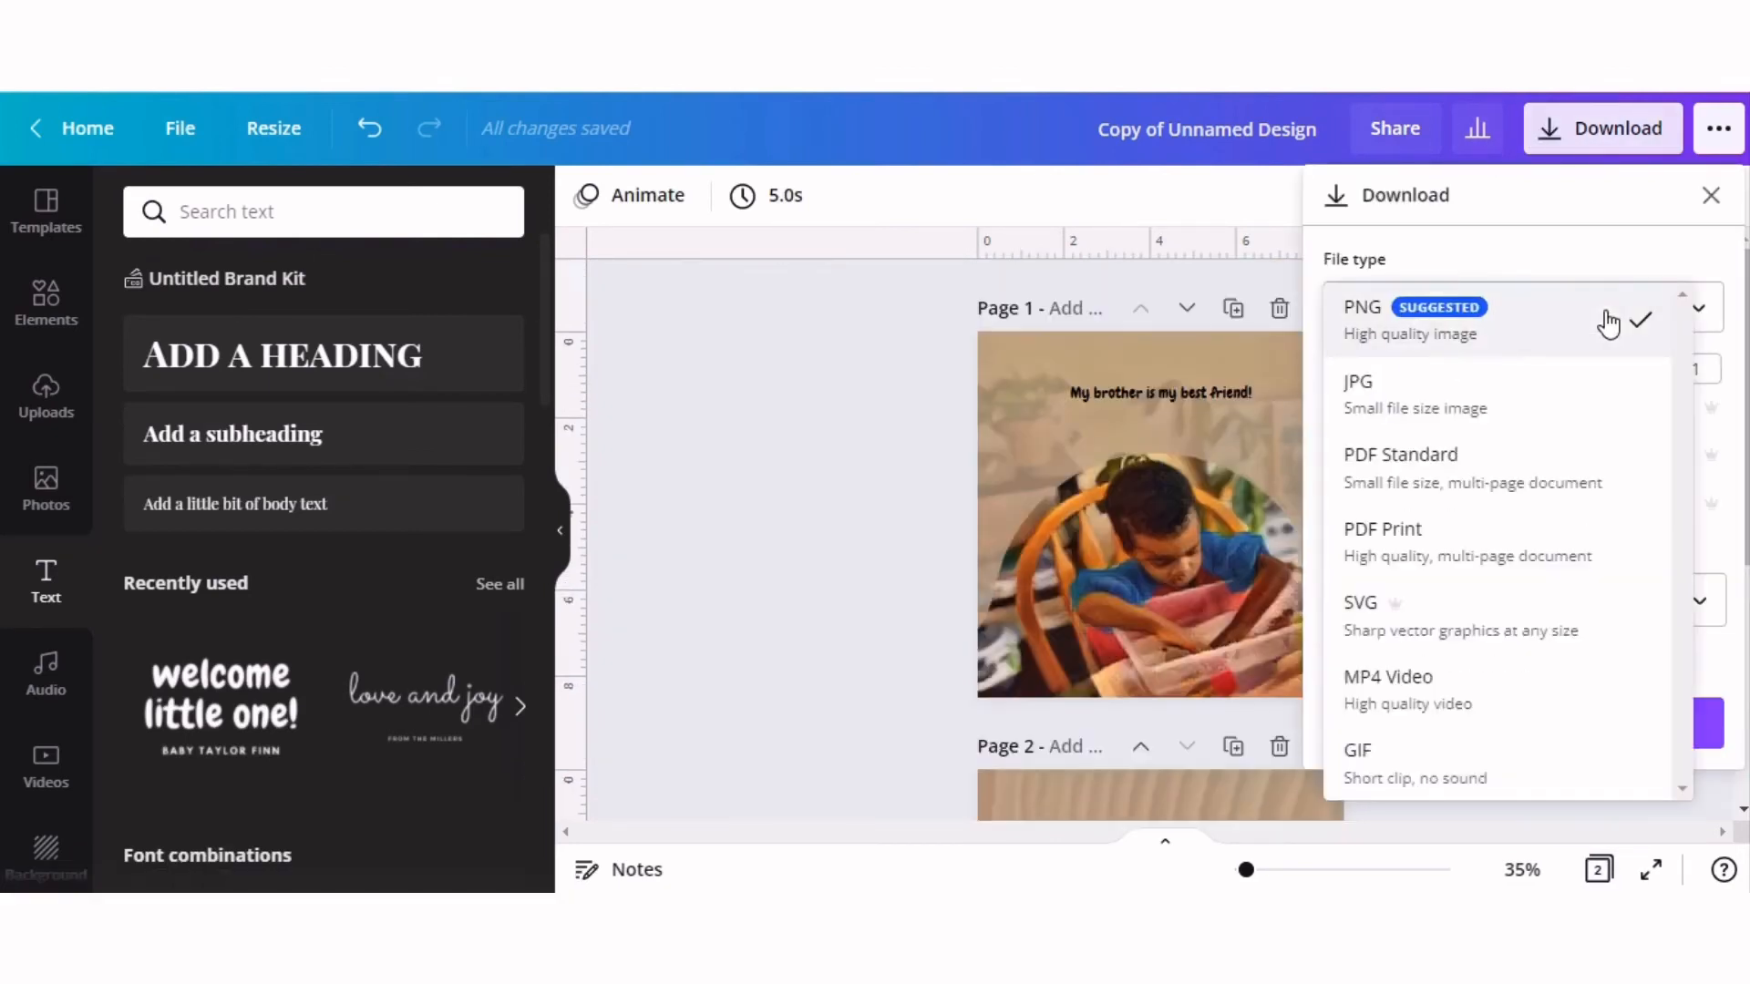
{"action": "left_click", "coordinate": [1415, 552]}
{"action": "left_click", "coordinate": [1553, 598]}
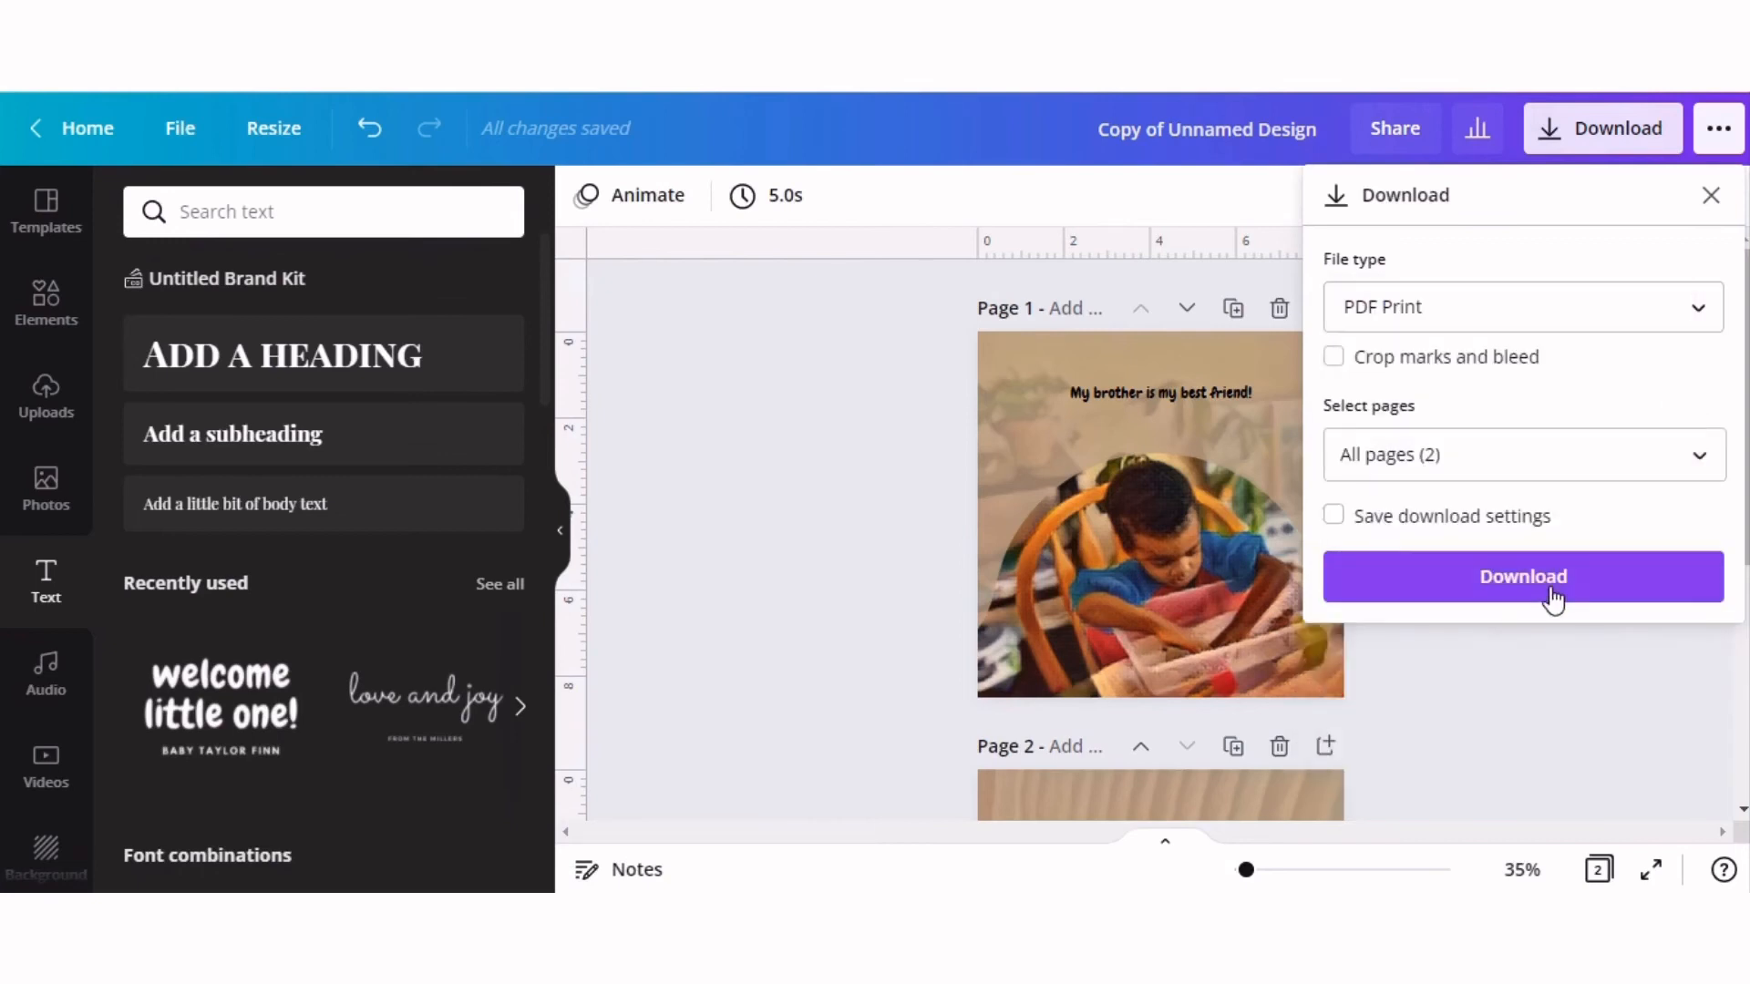
{"action": "left_click", "coordinate": [152, 857]}
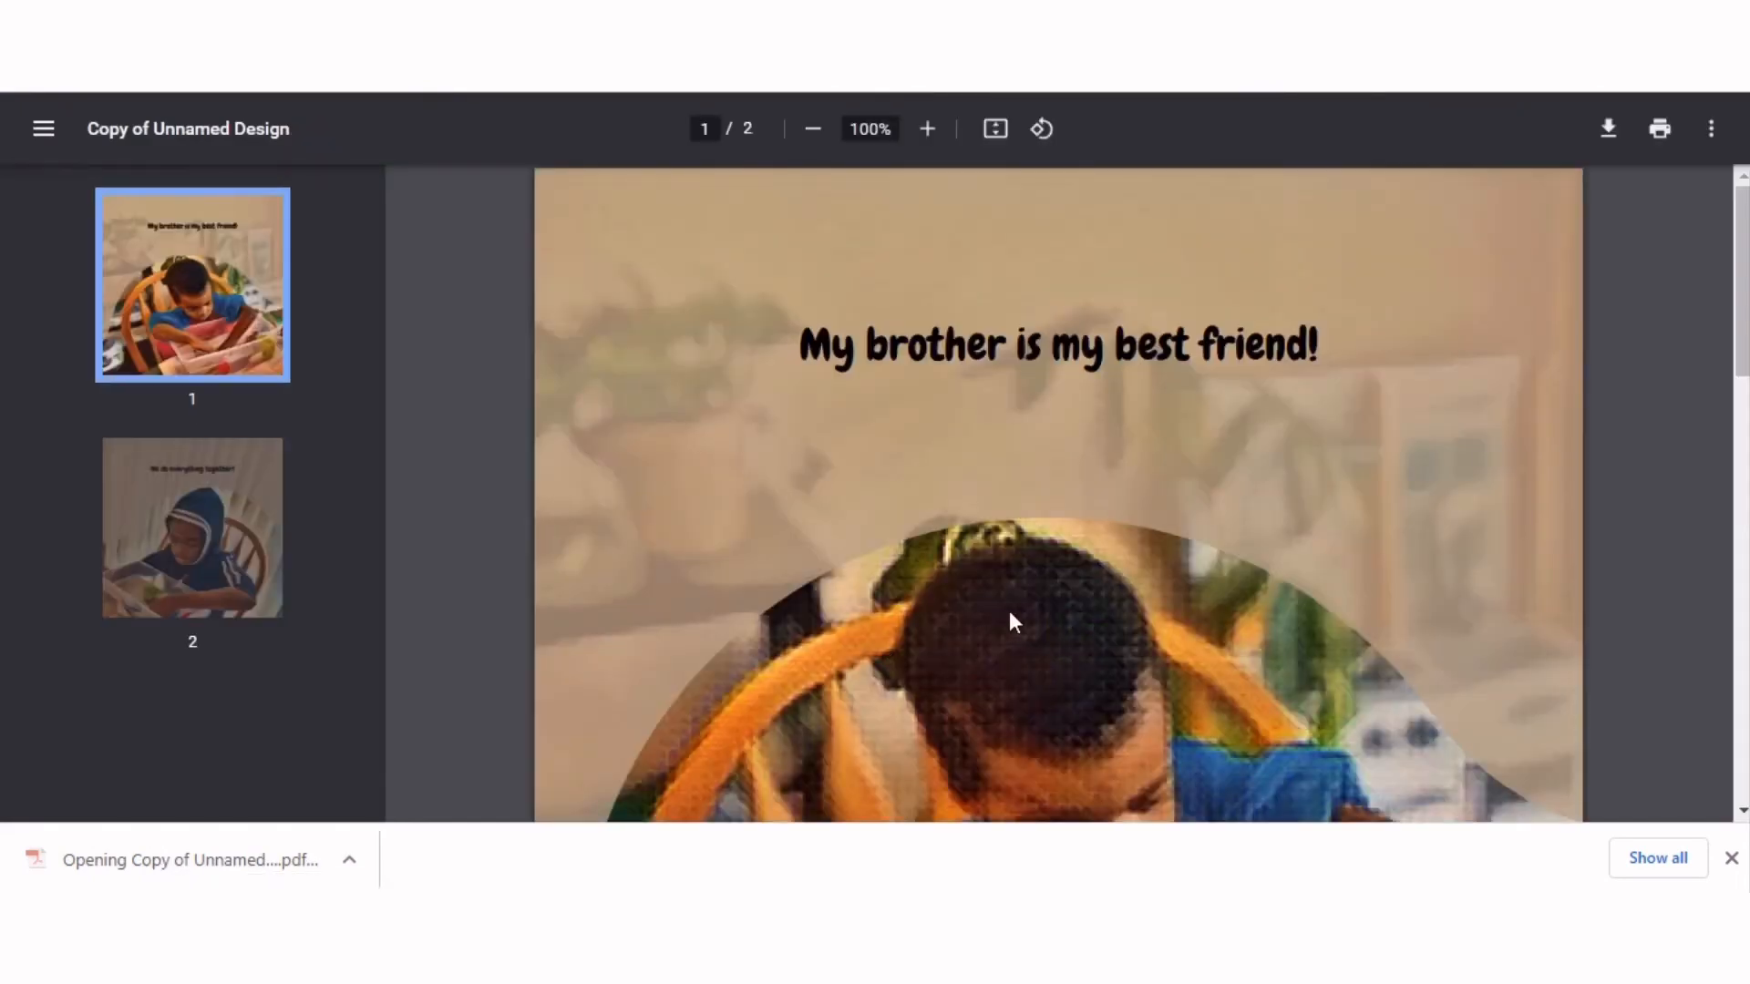
- Review both pages of the exported PDF, examining the captions, arches and photo halves
{"action": "scroll", "coordinate": [1011, 615], "scroll_direction": "down", "scroll_amount": 5}
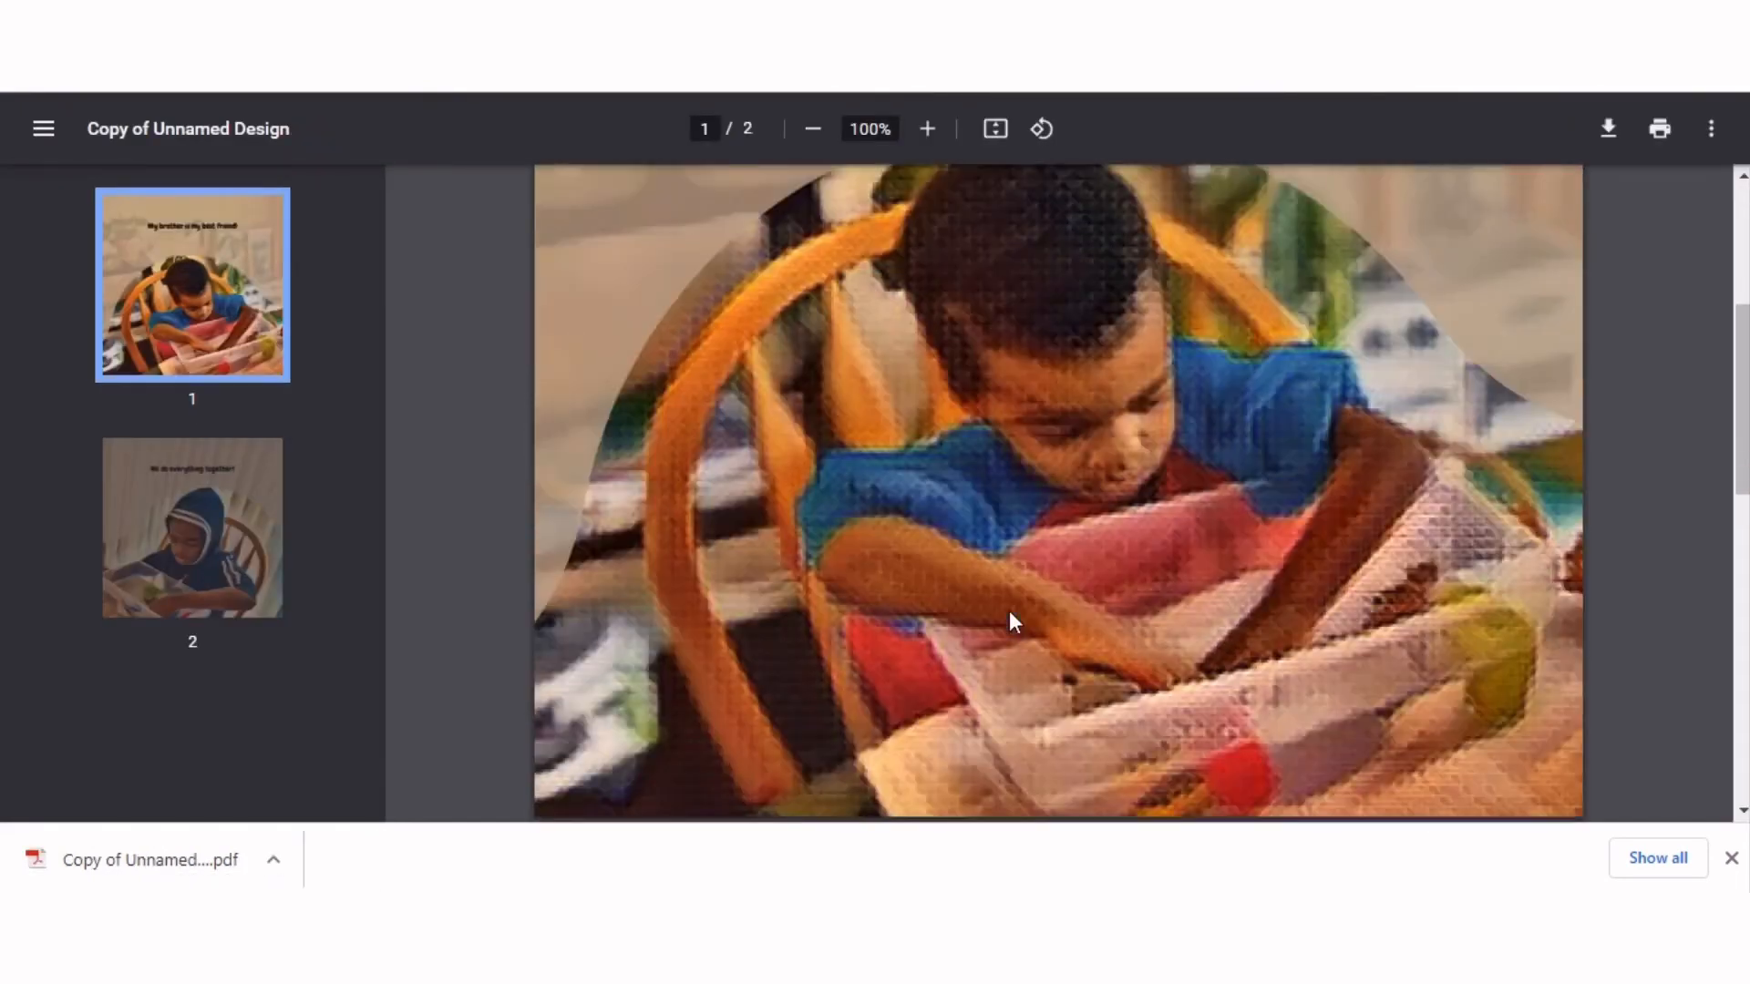
{"action": "scroll", "coordinate": [1008, 610], "scroll_direction": "down", "scroll_amount": 6}
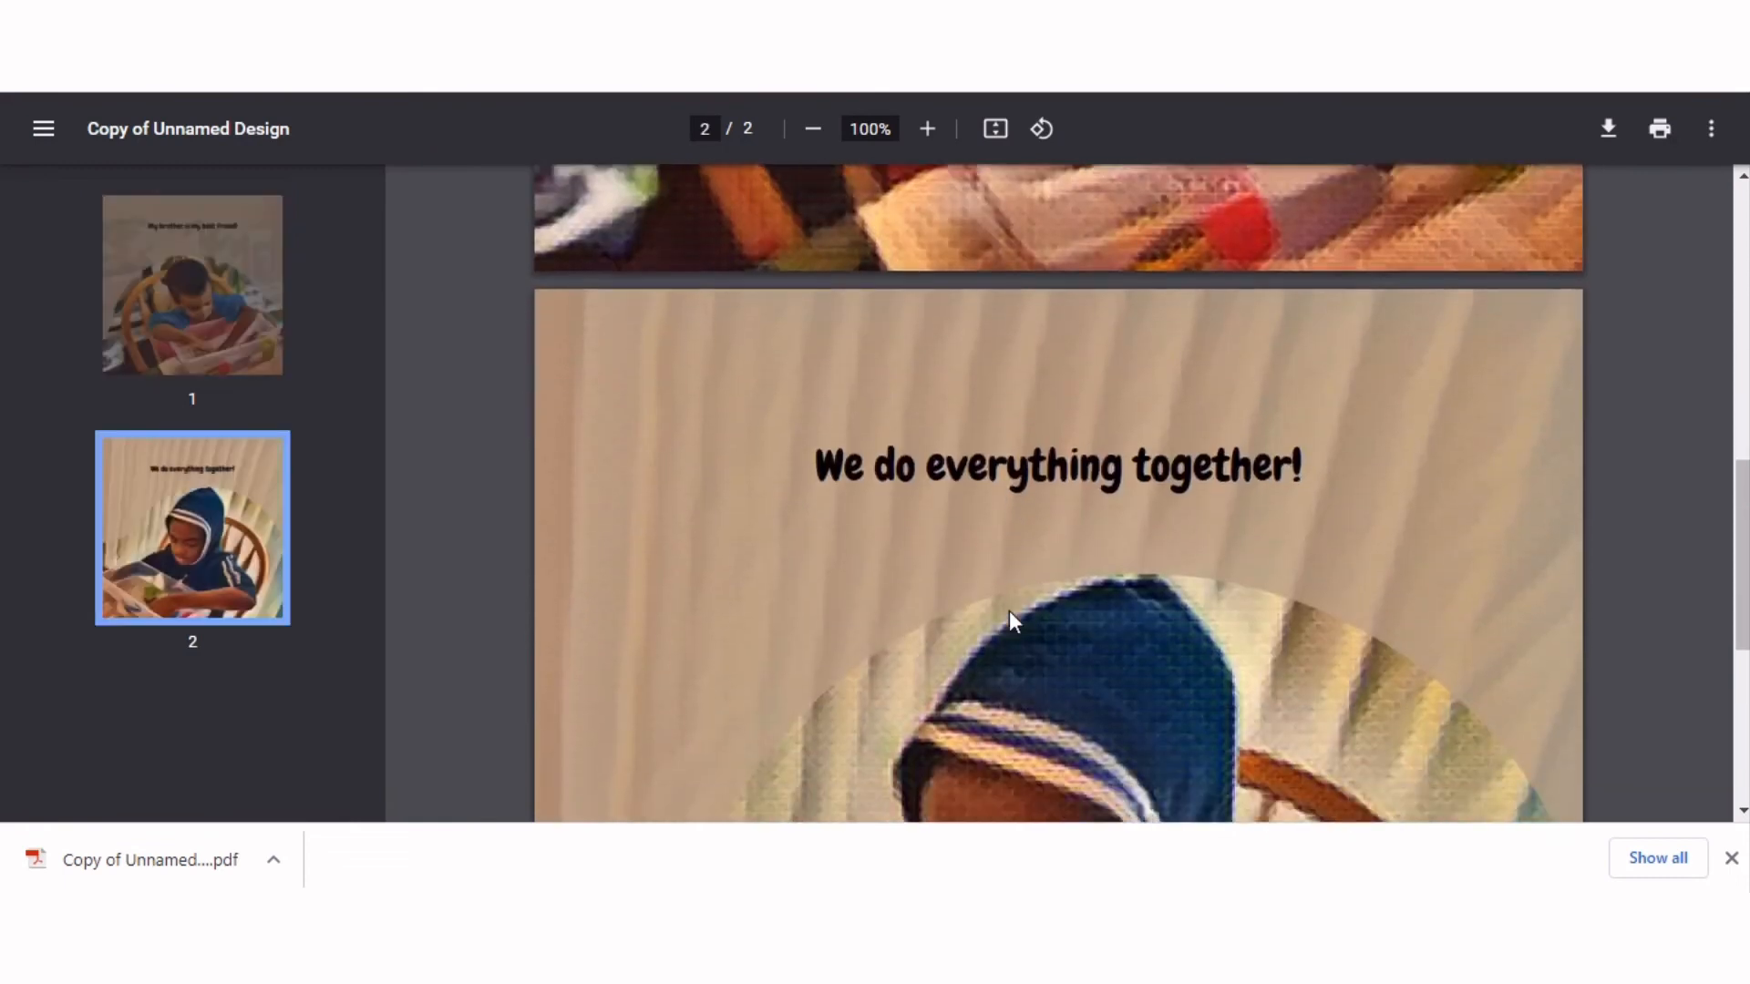
{"action": "scroll", "coordinate": [1009, 611], "scroll_direction": "down", "scroll_amount": 5}
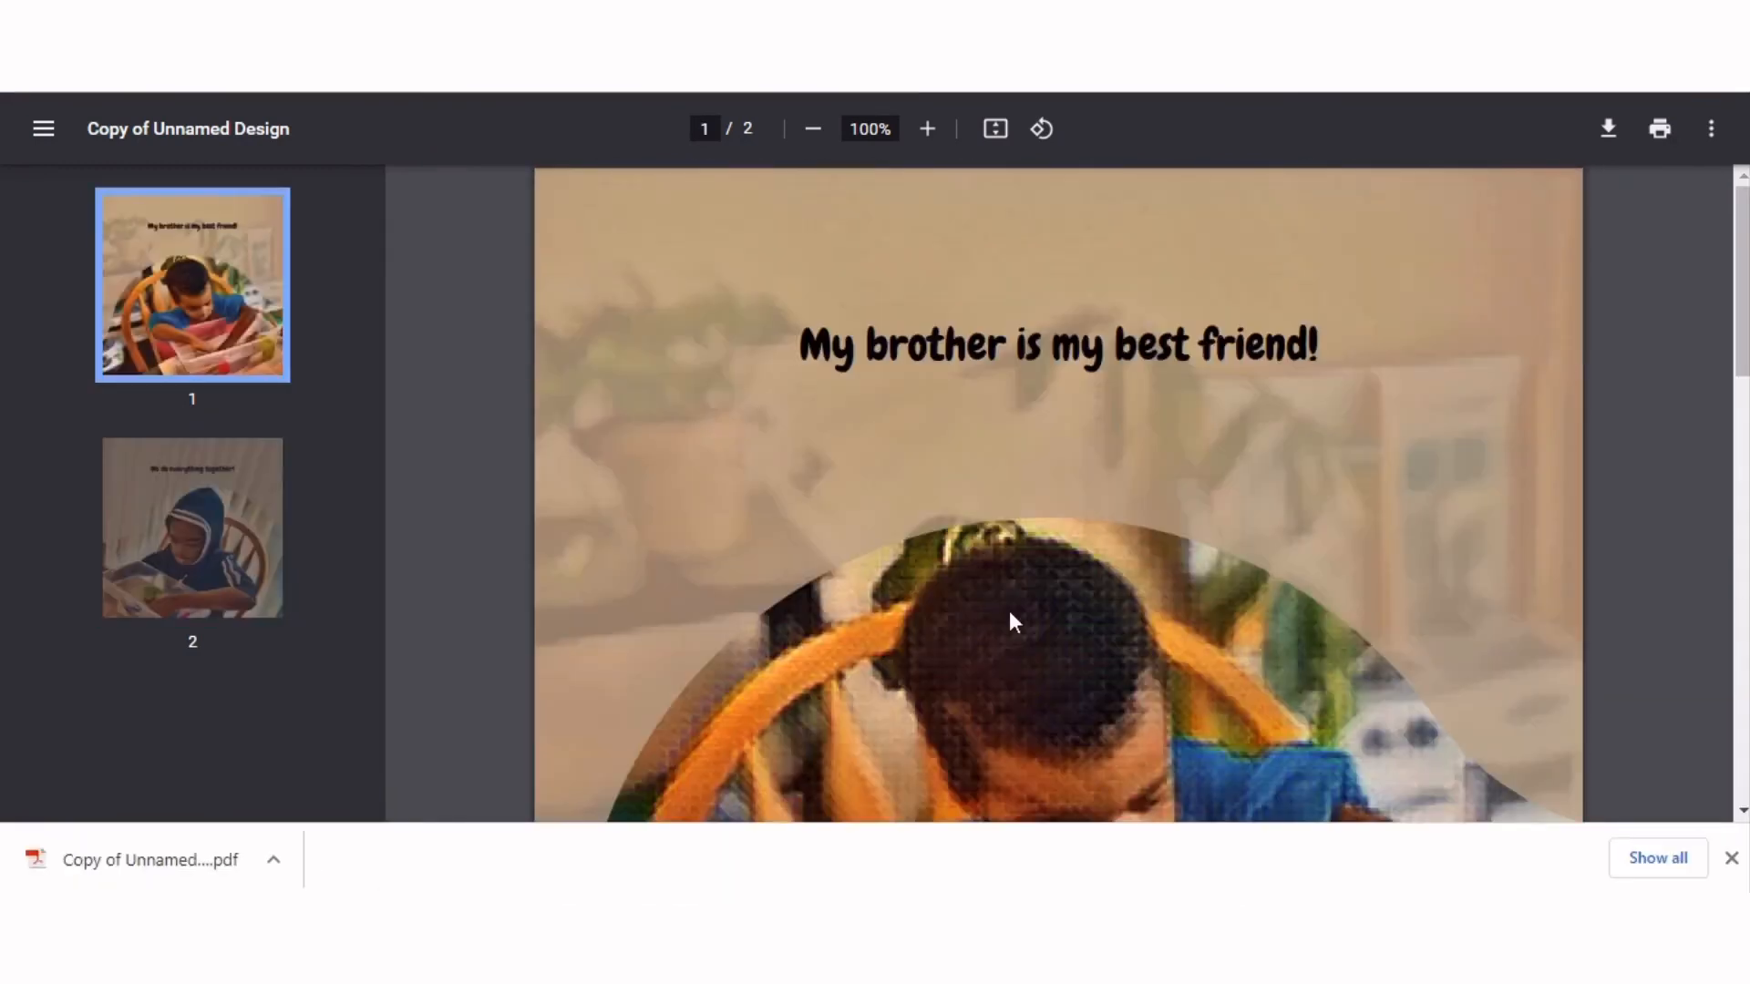
{"action": "scroll", "coordinate": [1009, 611], "scroll_direction": "down", "scroll_amount": 2}
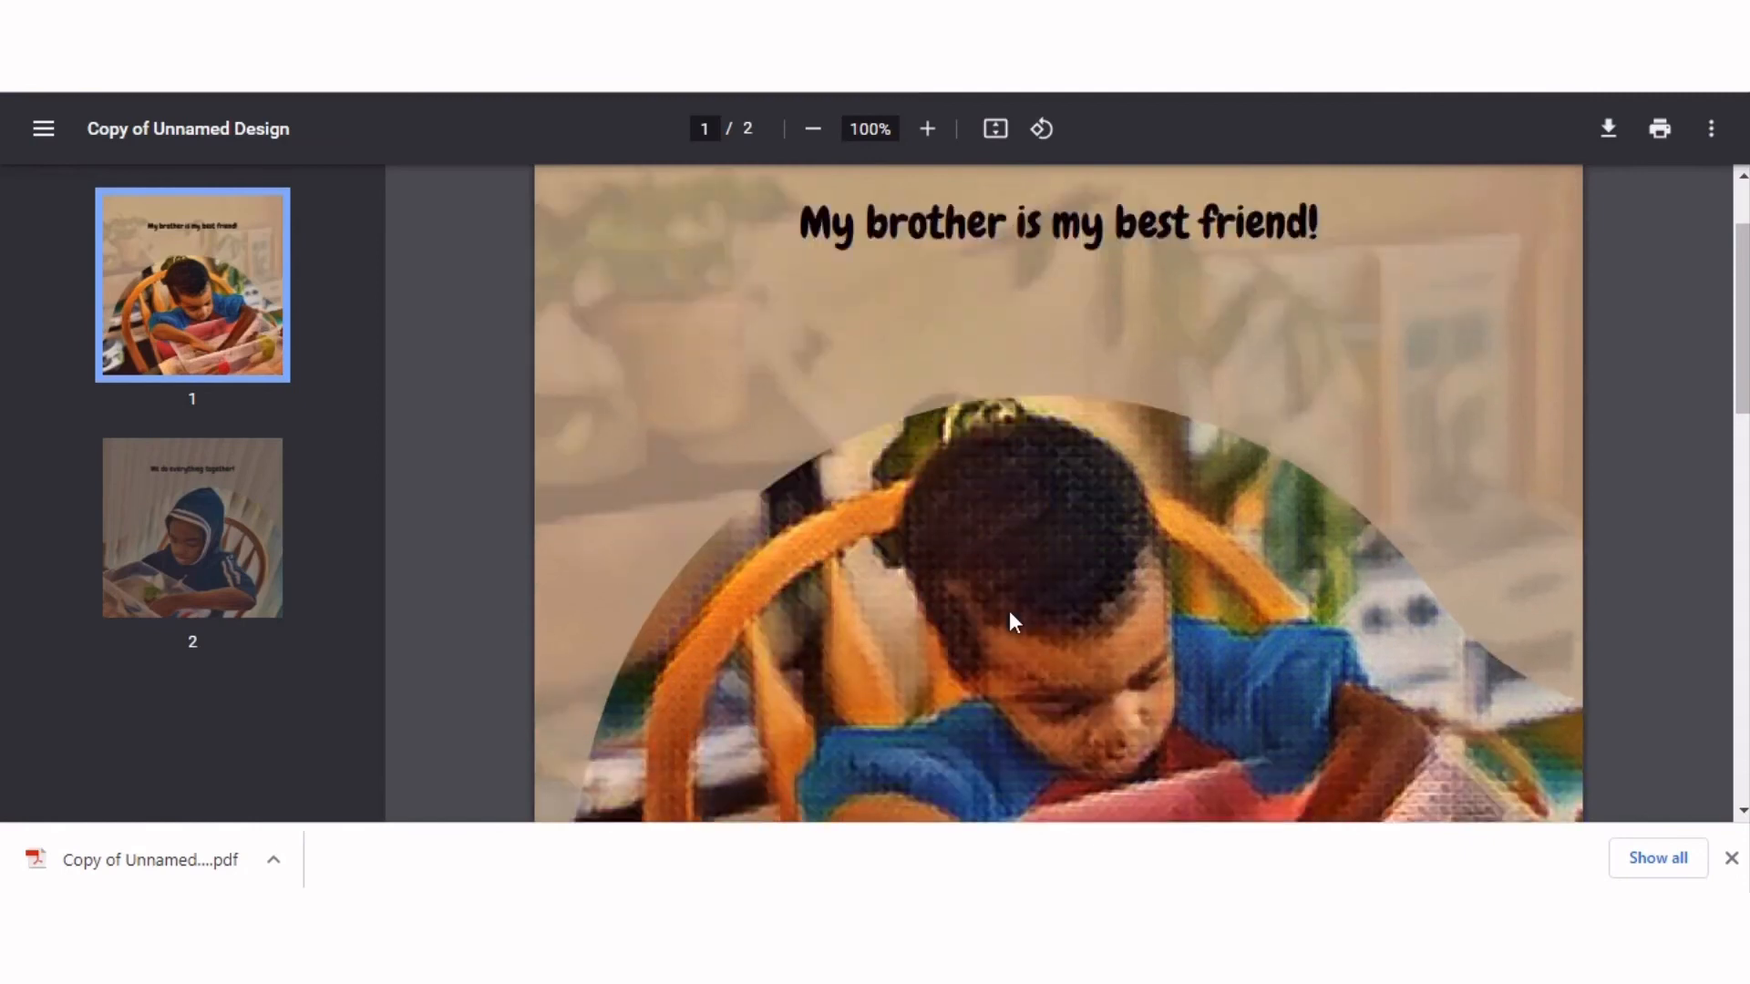
{"action": "scroll", "coordinate": [1009, 612], "scroll_direction": "down", "scroll_amount": 5}
{"action": "scroll", "coordinate": [1009, 620], "scroll_direction": "down", "scroll_amount": 6}
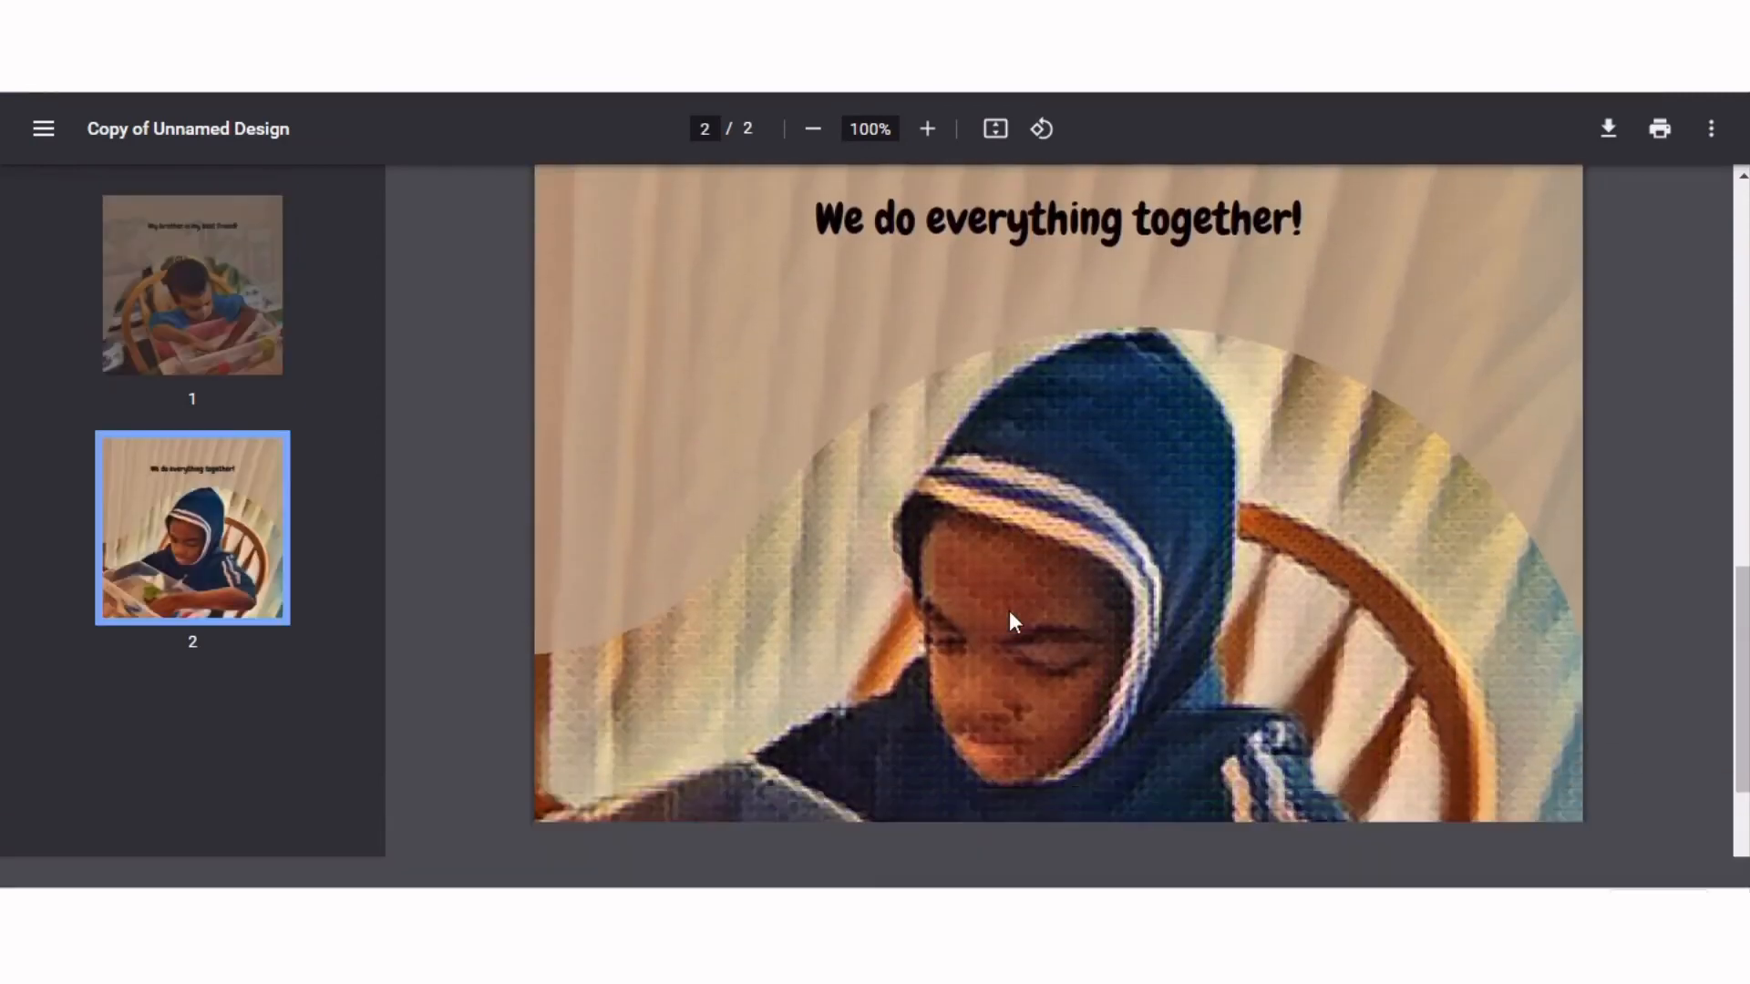
{"action": "scroll", "coordinate": [1008, 610], "scroll_direction": "down", "scroll_amount": 3}
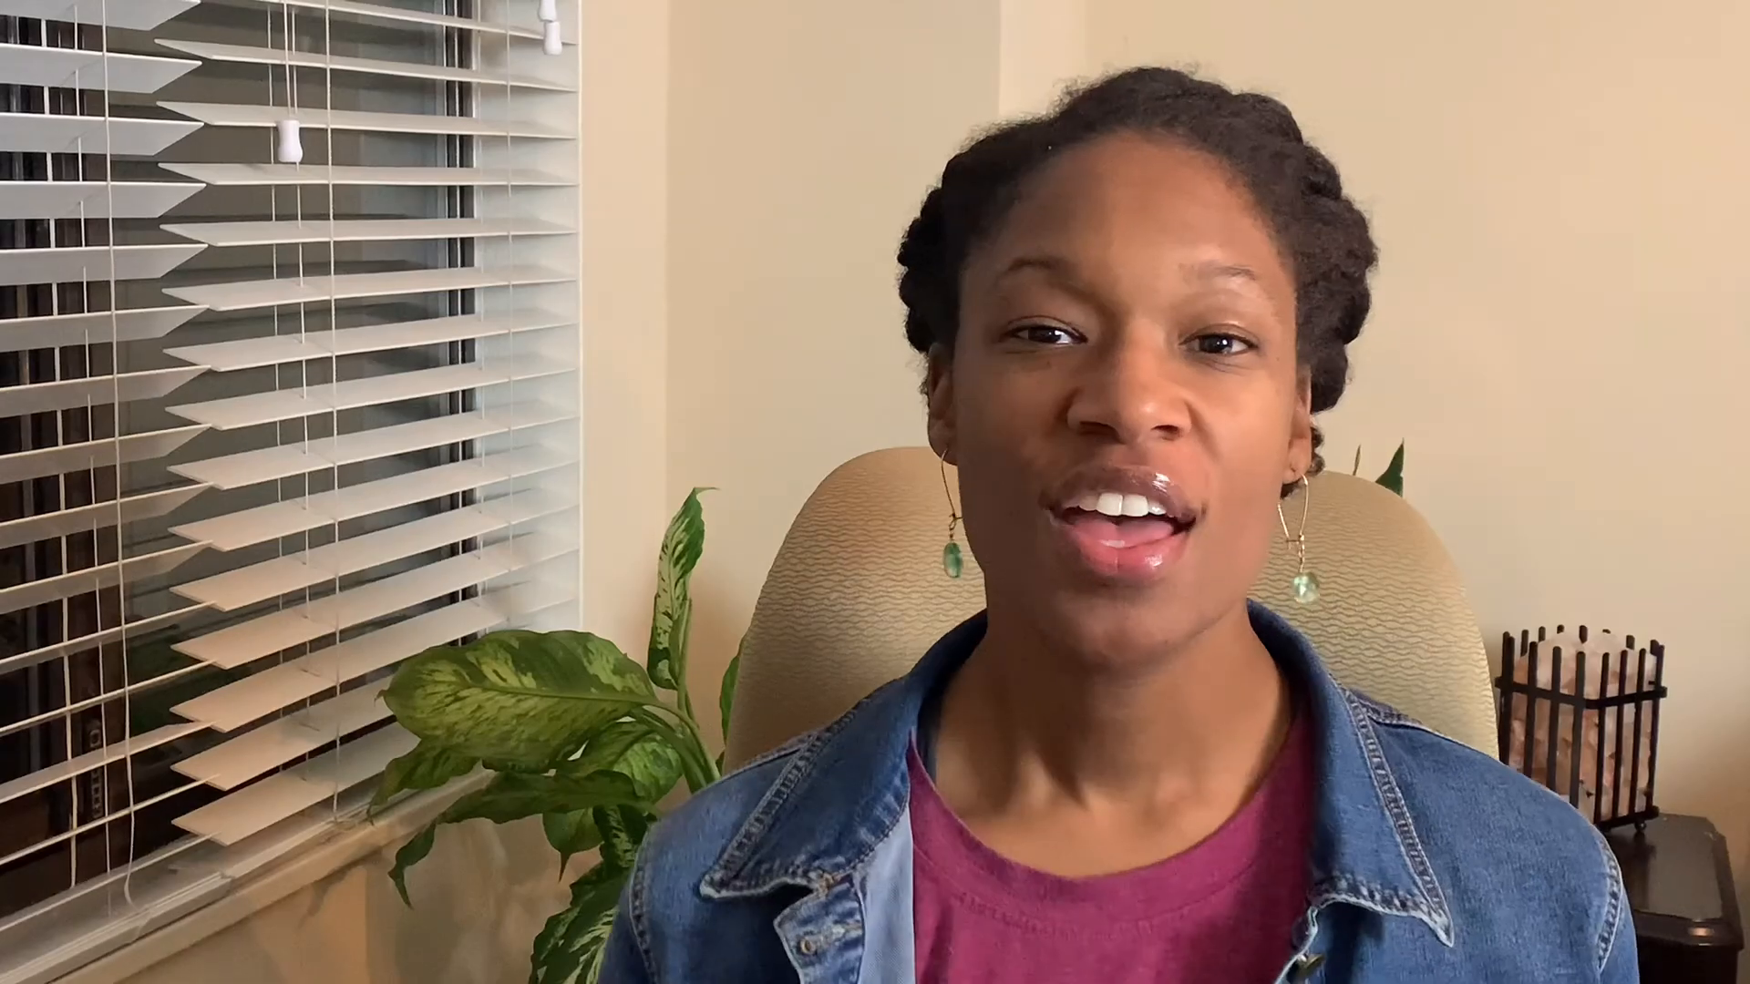